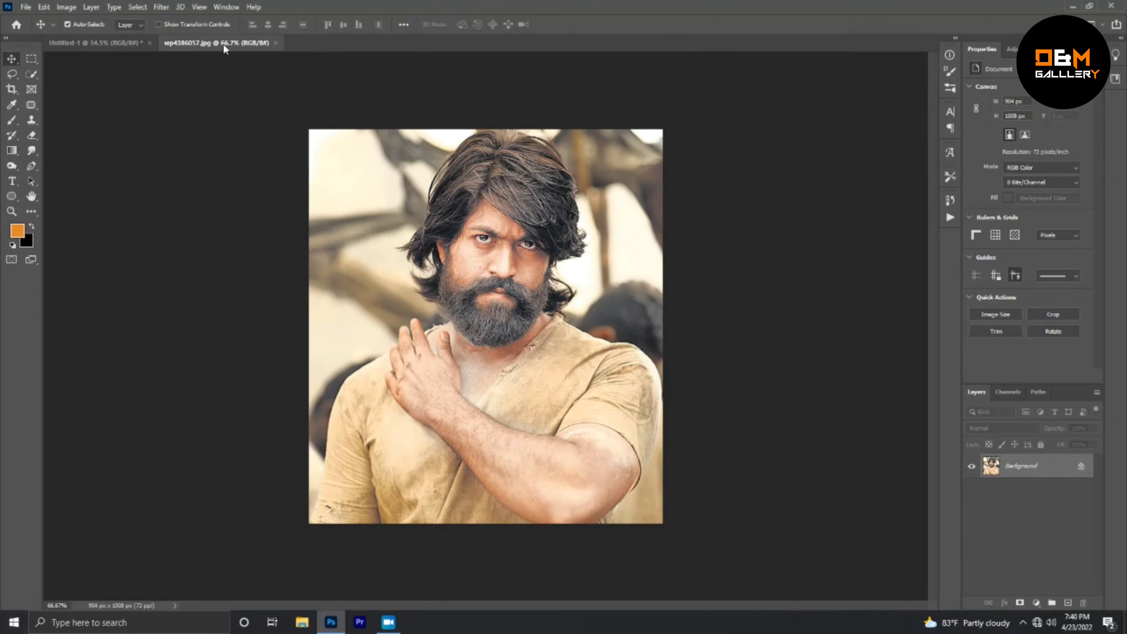
Place the portrait photo into Untitled-1 and size it with Free Transform.
drag(488, 311, 526, 335)
key(ctrl+t)
key(ctrl+0)
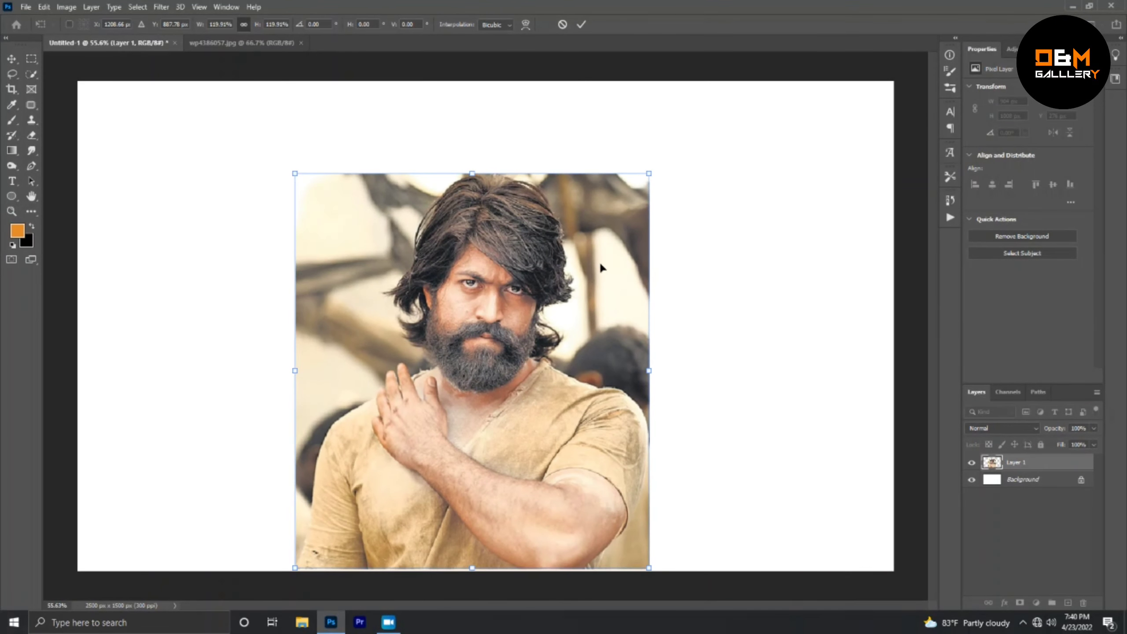
key(Return)
Pen-trace the man's left shoulder, fingers and collar edge.
key(p)
scroll(265, 546, up, 5)
scroll(265, 547, up, 3)
click(261, 581)
click(271, 524)
click(272, 472)
click(274, 425)
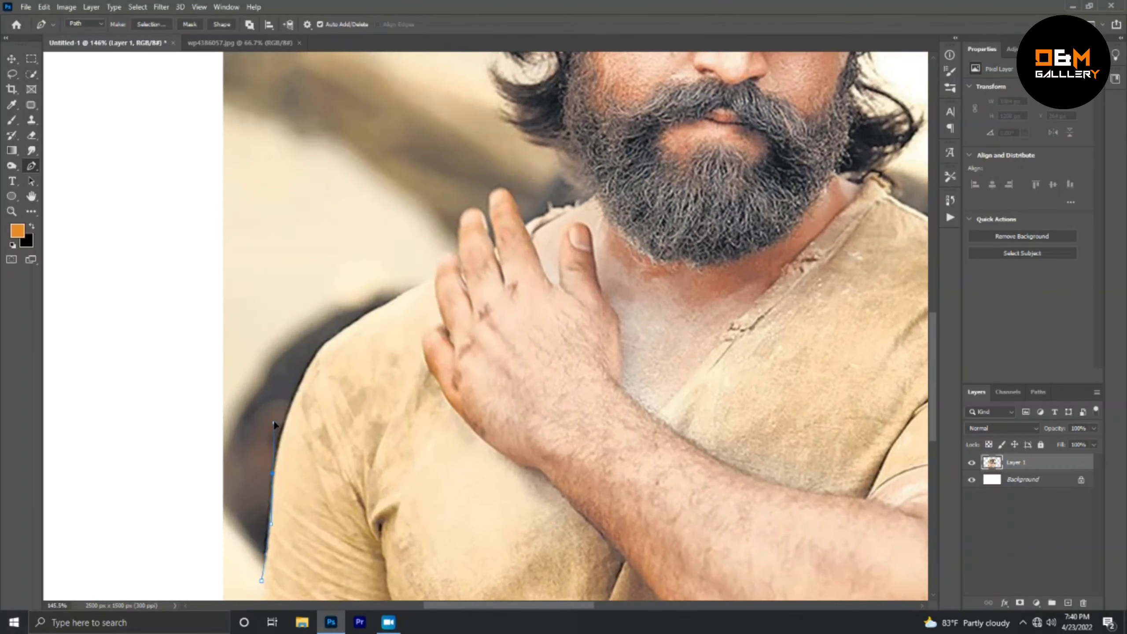
scroll(344, 326, up, 3)
click(274, 453)
click(364, 408)
drag(385, 367, 400, 377)
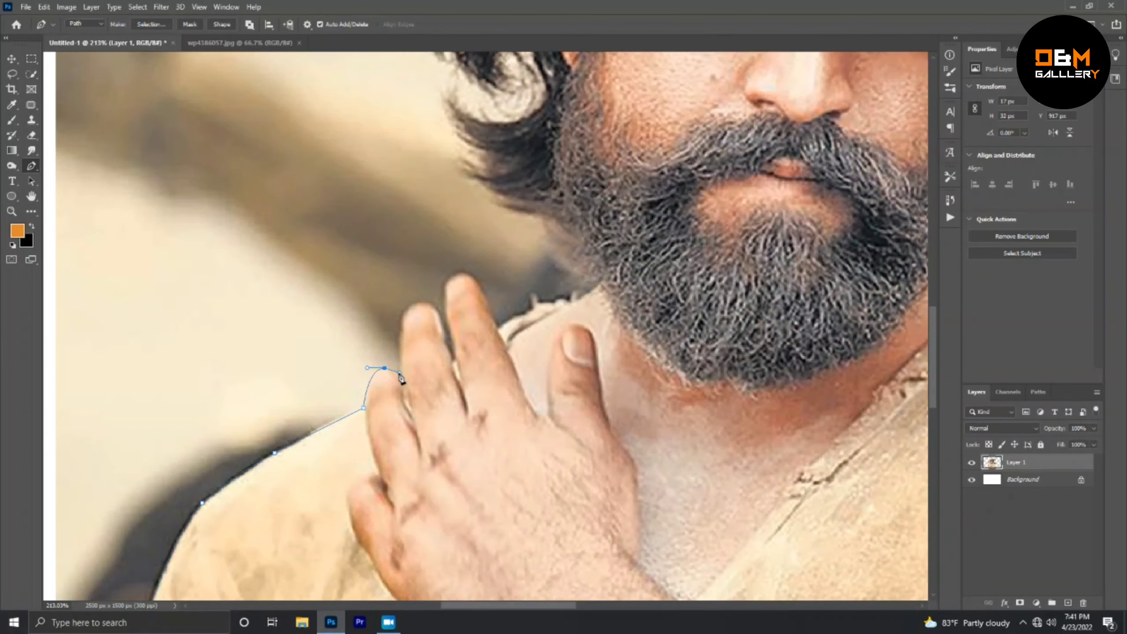
drag(407, 332, 407, 397)
drag(433, 373, 442, 391)
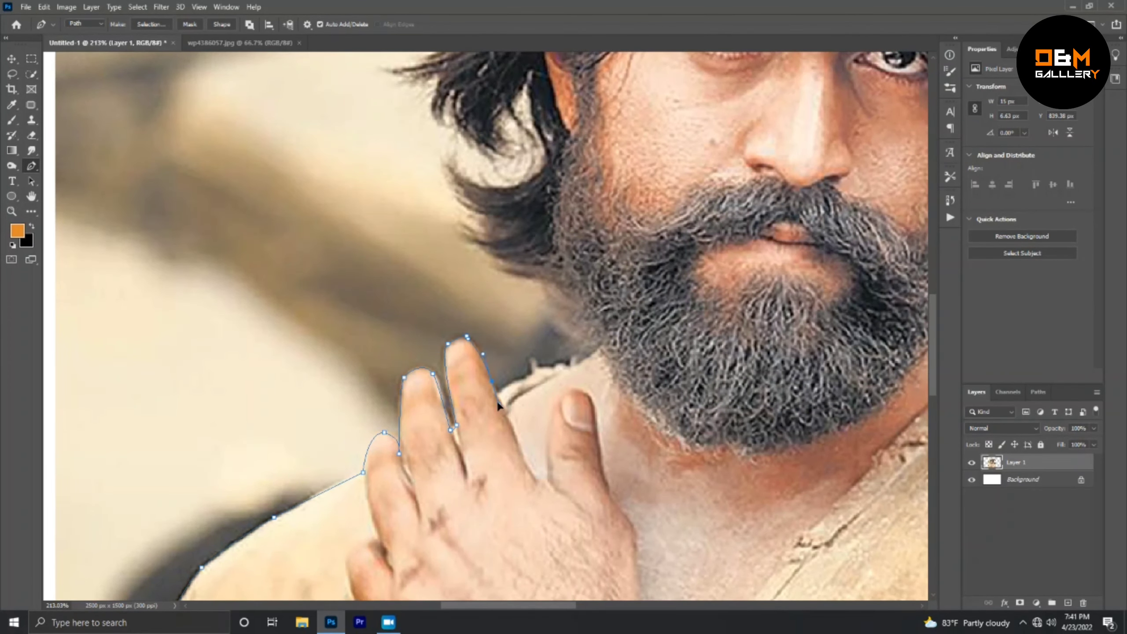
drag(533, 375, 533, 442)
click(554, 436)
click(579, 418)
Continue the pen path over the top of the hair and down its right side.
scroll(585, 435, down, 1)
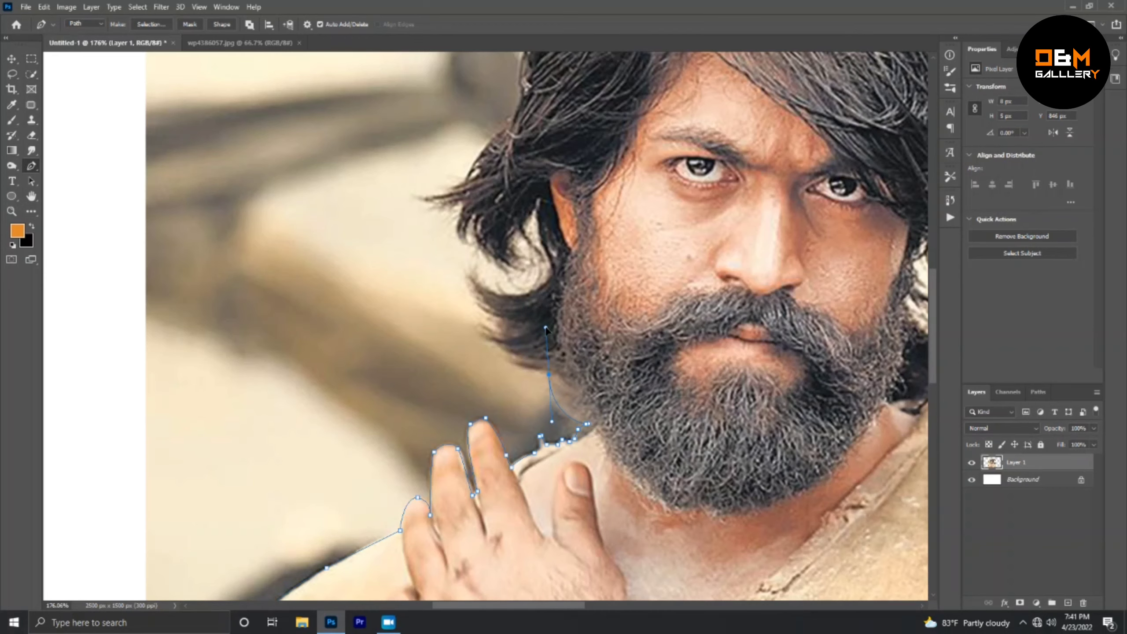
scroll(546, 328, up, 1)
drag(551, 364, 572, 365)
scroll(590, 390, down, 1)
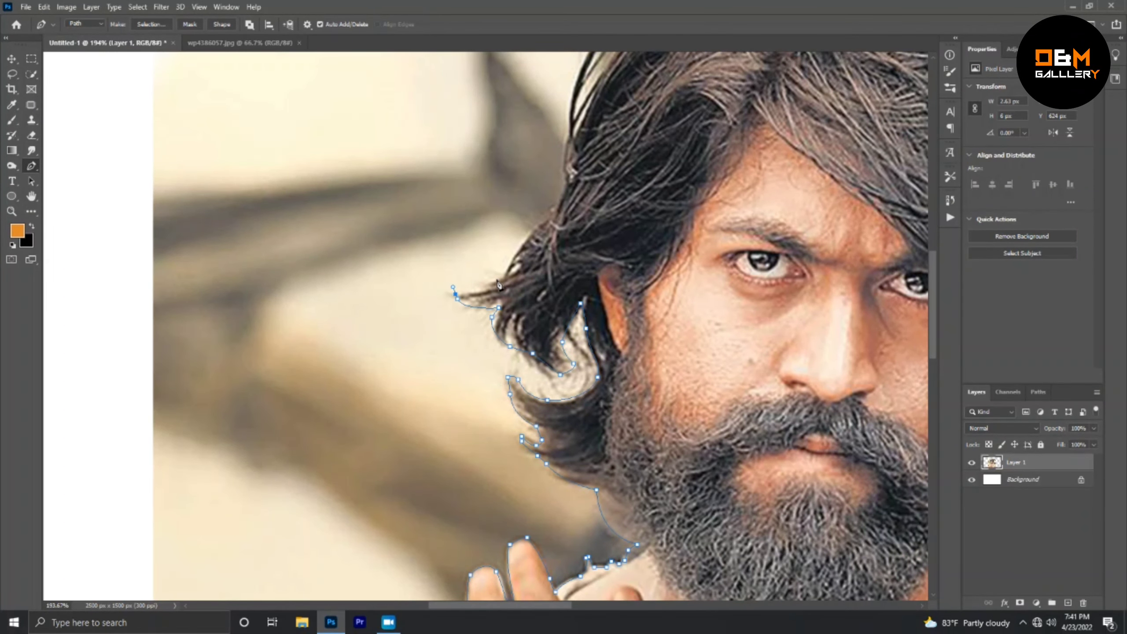
scroll(498, 284, up, 2)
scroll(498, 284, up, 1)
drag(484, 385, 510, 350)
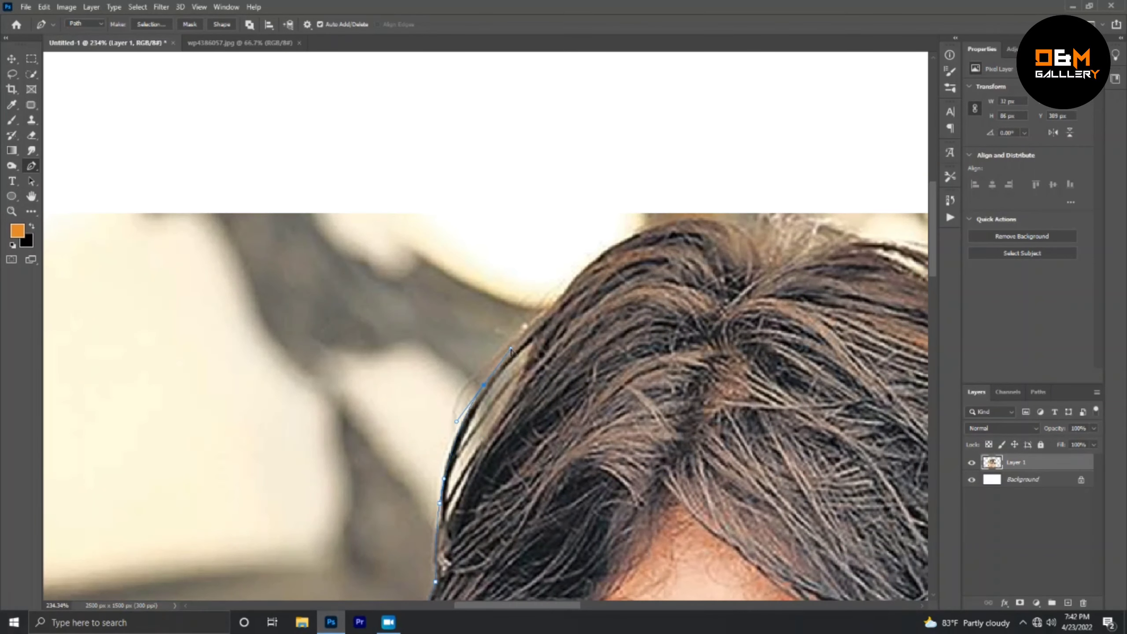
scroll(511, 351, up, 5)
drag(543, 433, 553, 435)
scroll(673, 473, right, 5)
scroll(673, 473, down, 2)
drag(359, 317, 401, 329)
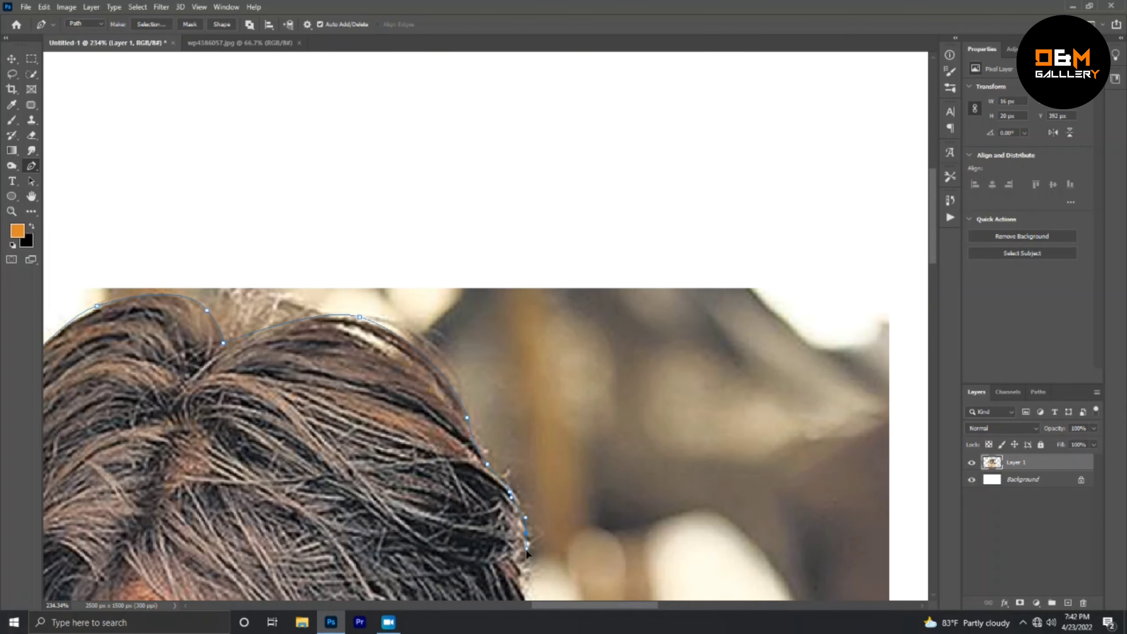
scroll(527, 553, down, 5)
click(461, 367)
click(469, 410)
click(475, 470)
Finish the path down the hair edge, along the right shoulder and arm.
scroll(475, 471, down, 4)
click(512, 410)
click(501, 423)
scroll(492, 355, down, 4)
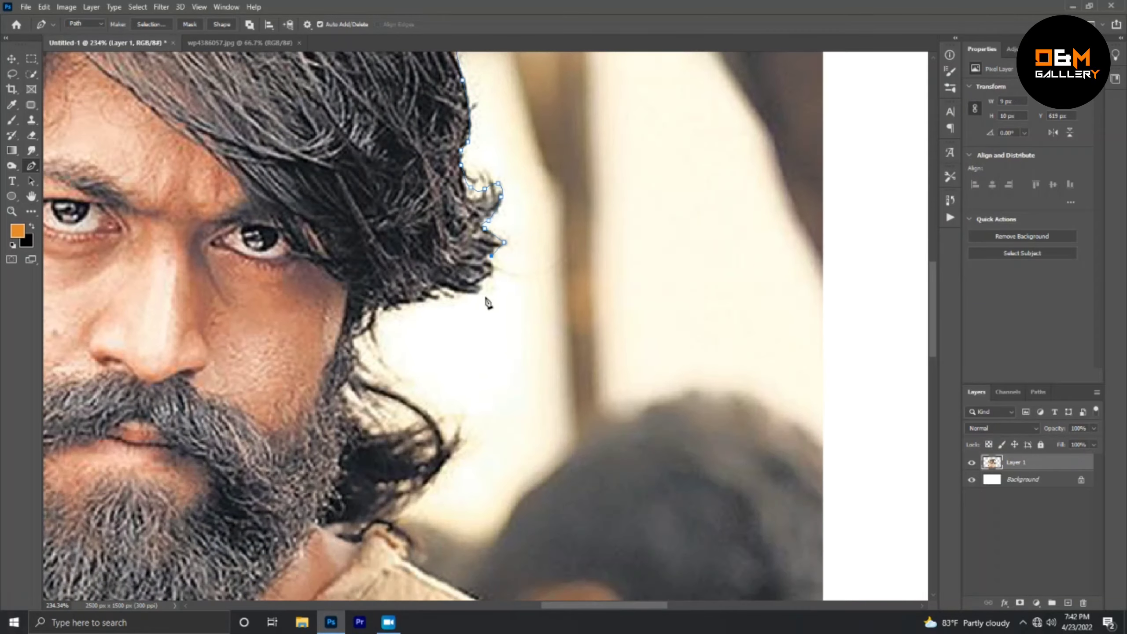
scroll(373, 322, down, 4)
scroll(399, 310, down, 3)
click(414, 233)
drag(495, 294, 495, 249)
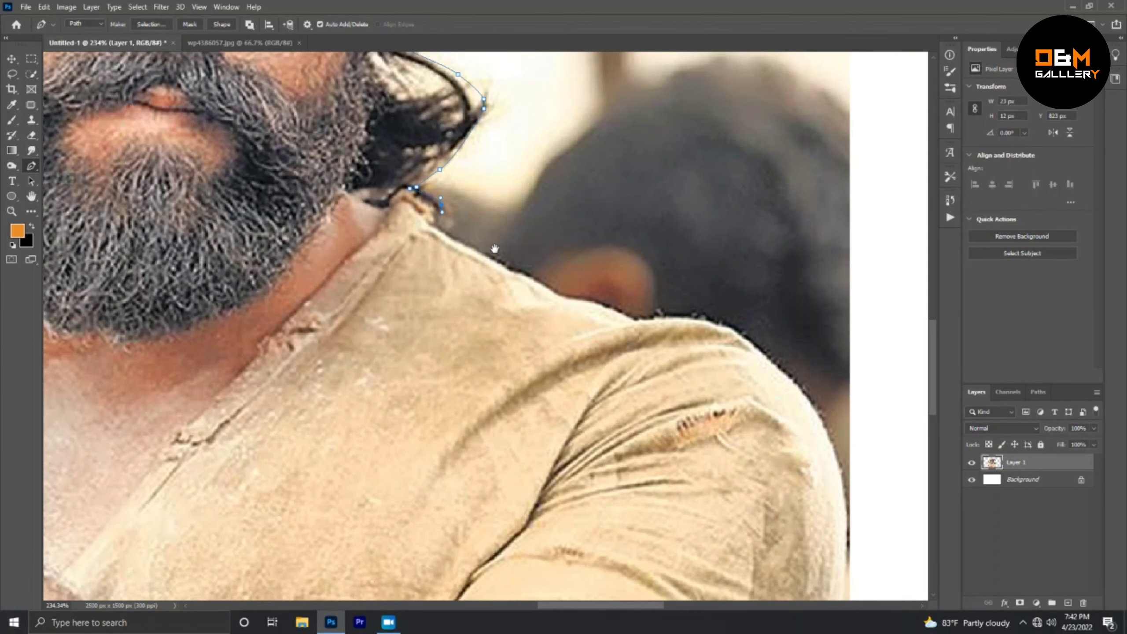
scroll(782, 375, down, 3)
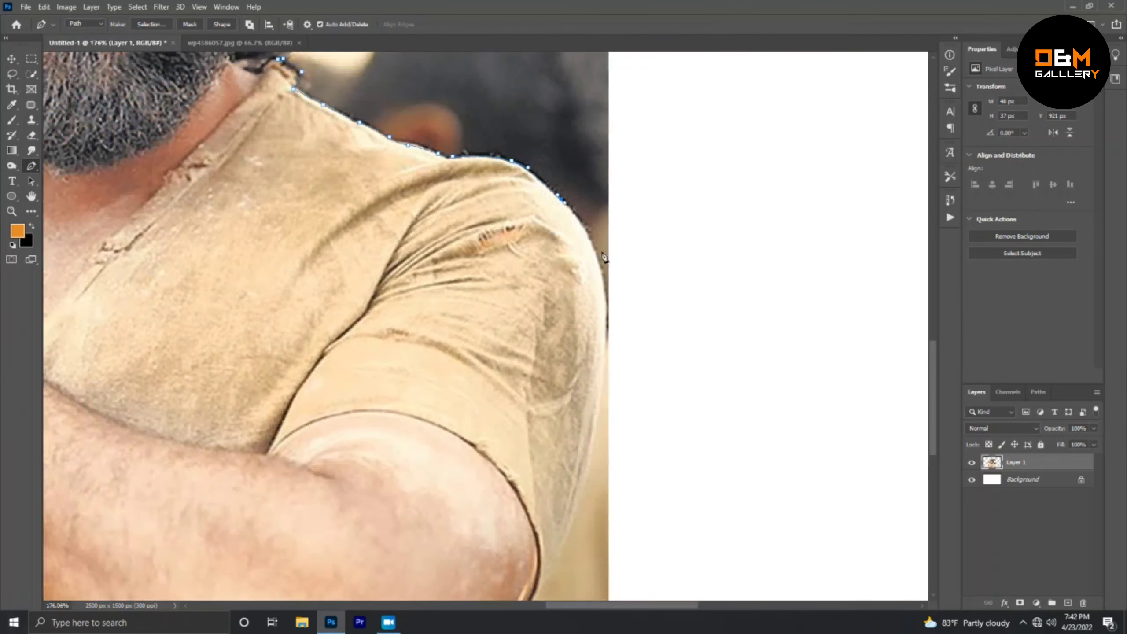
click(599, 271)
scroll(572, 444, down, 2)
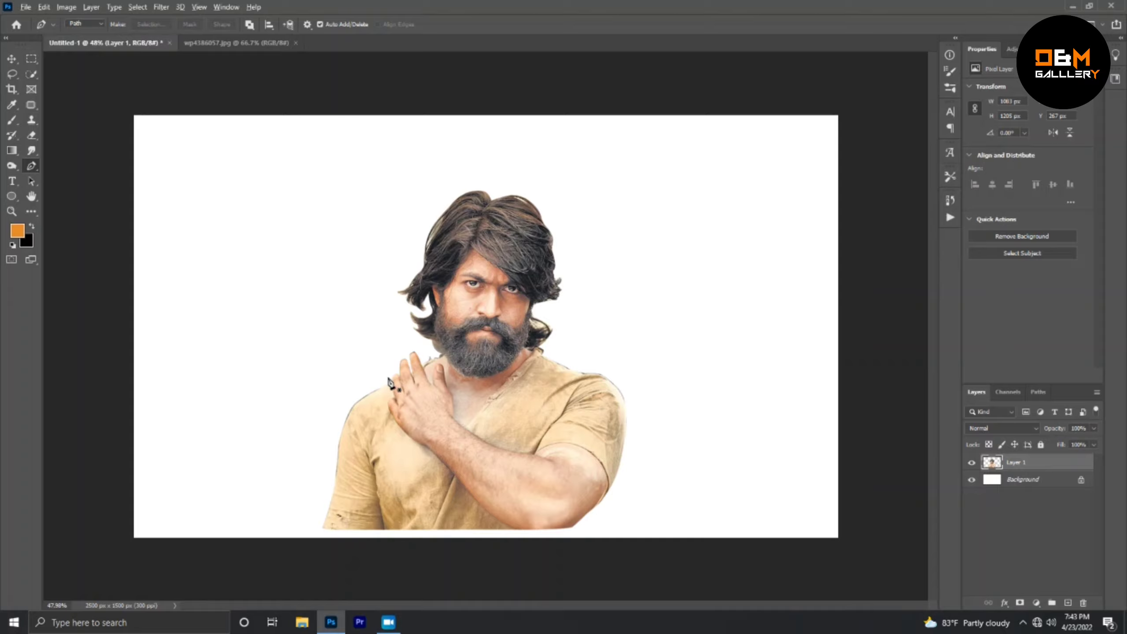
Crop away the empty bottom strip of the canvas.
key(c)
drag(485, 527, 485, 506)
key(Return)
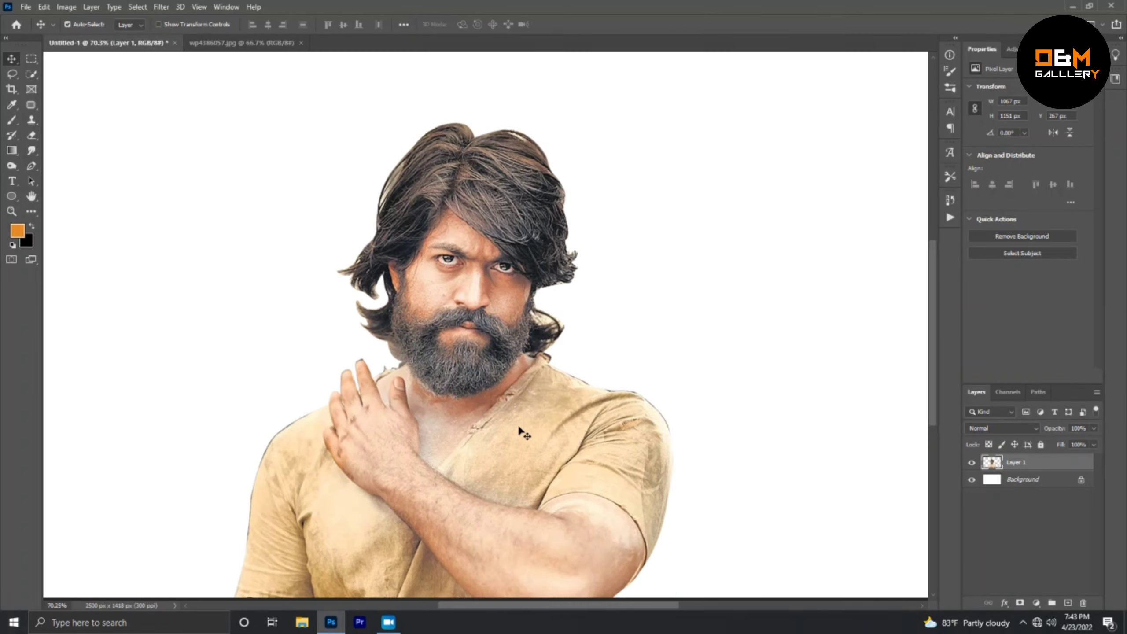
Load the cut-out layer's selection, add a layer mask, and open Select and Mask.
key(v)
right_click(1038, 462)
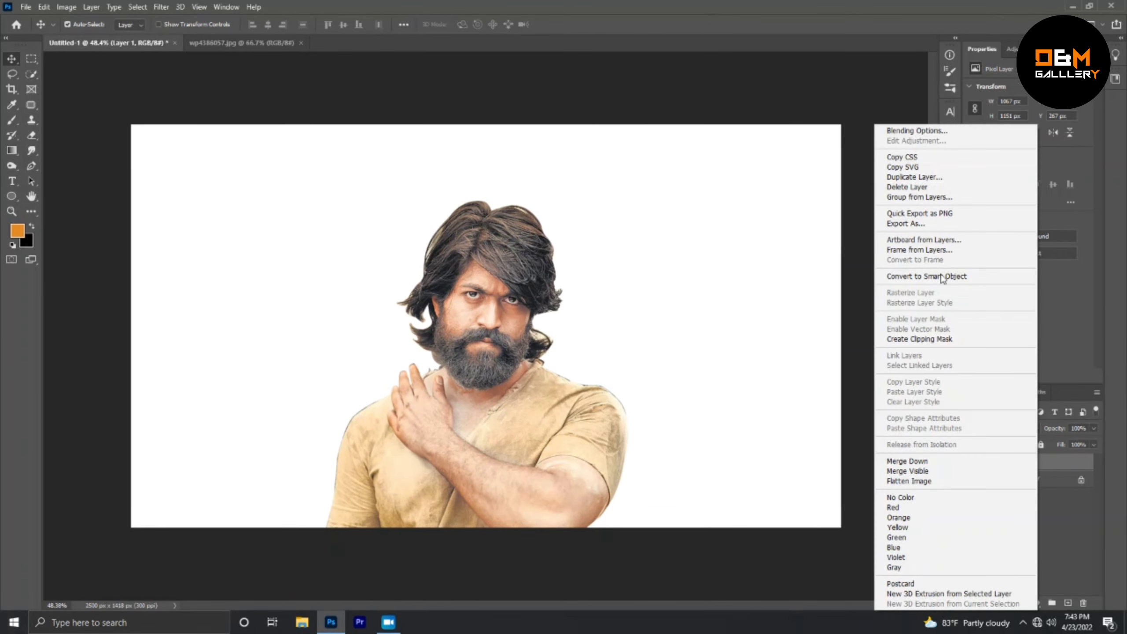
right_click(1081, 466)
right_click(1035, 465)
key(Escape)
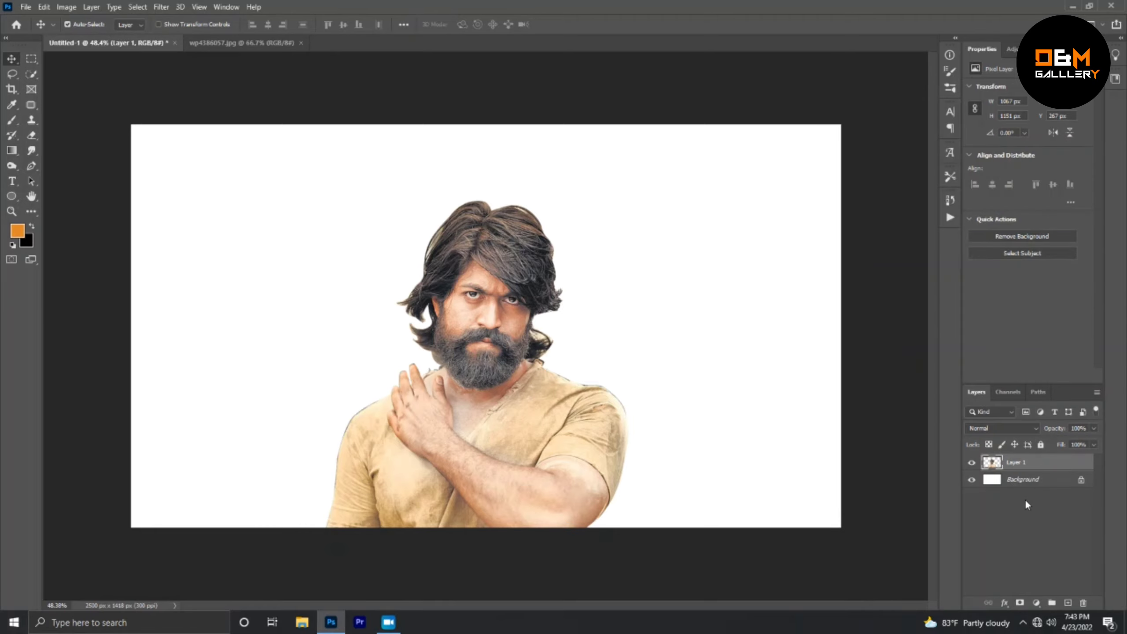
ctrl+click(992, 463)
click(1019, 602)
right_click(1006, 462)
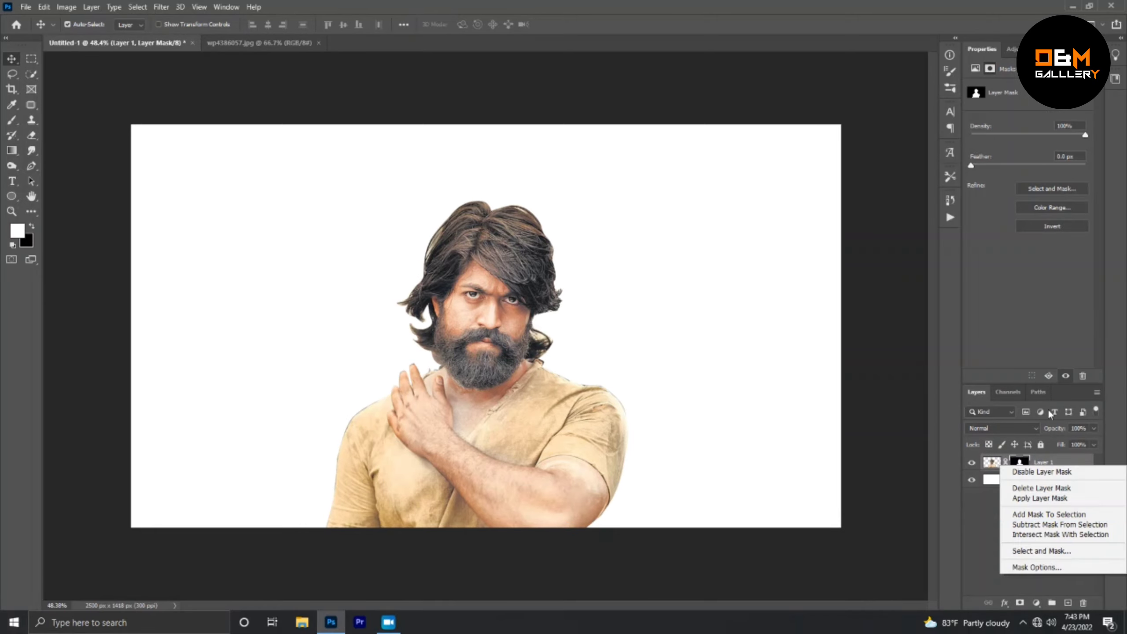
click(1016, 550)
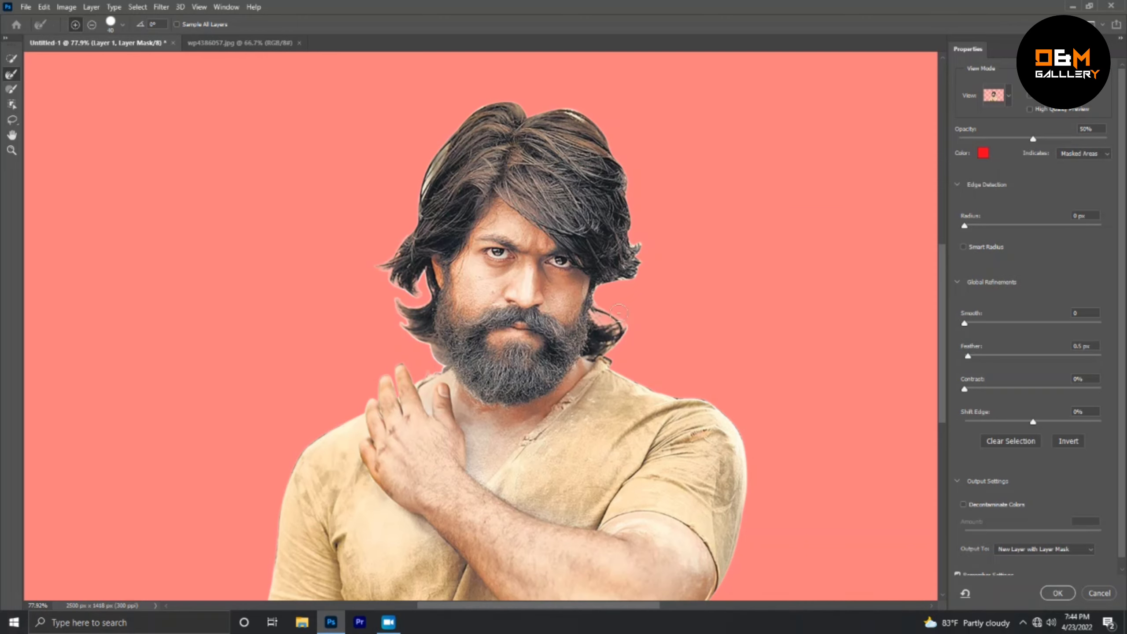
Brush Refine Edge along the left hair edge of the mask.
drag(429, 195, 457, 116)
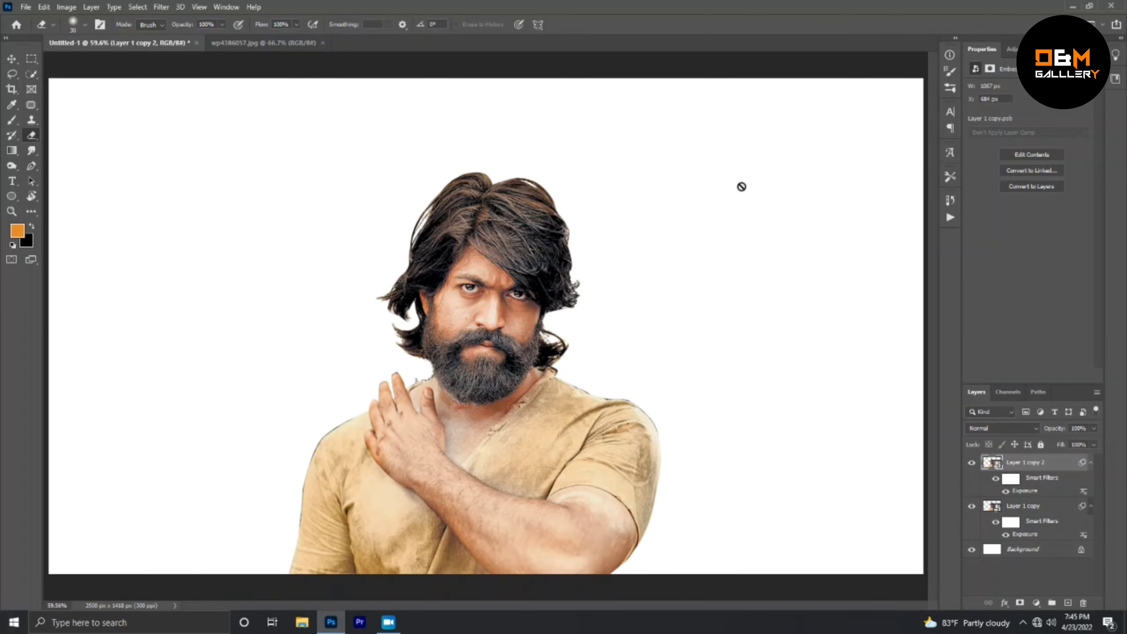
With the Smudge tool, smooth the eyebrow hairs and the mole beside the nose.
scroll(396, 204, up, 5)
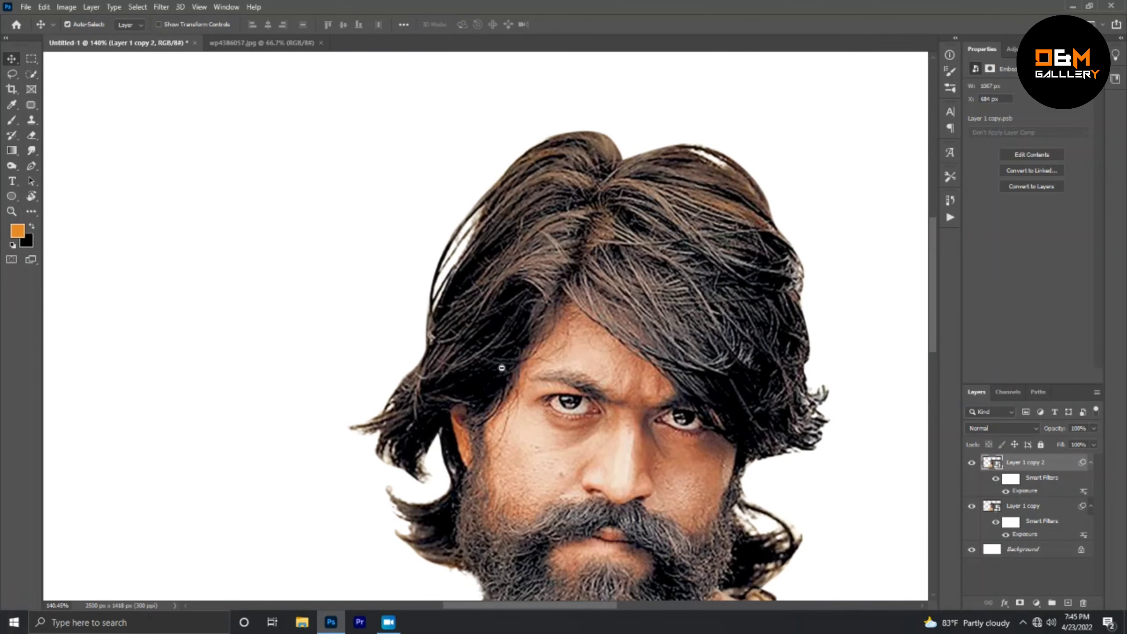
right_click(31, 151)
click(58, 184)
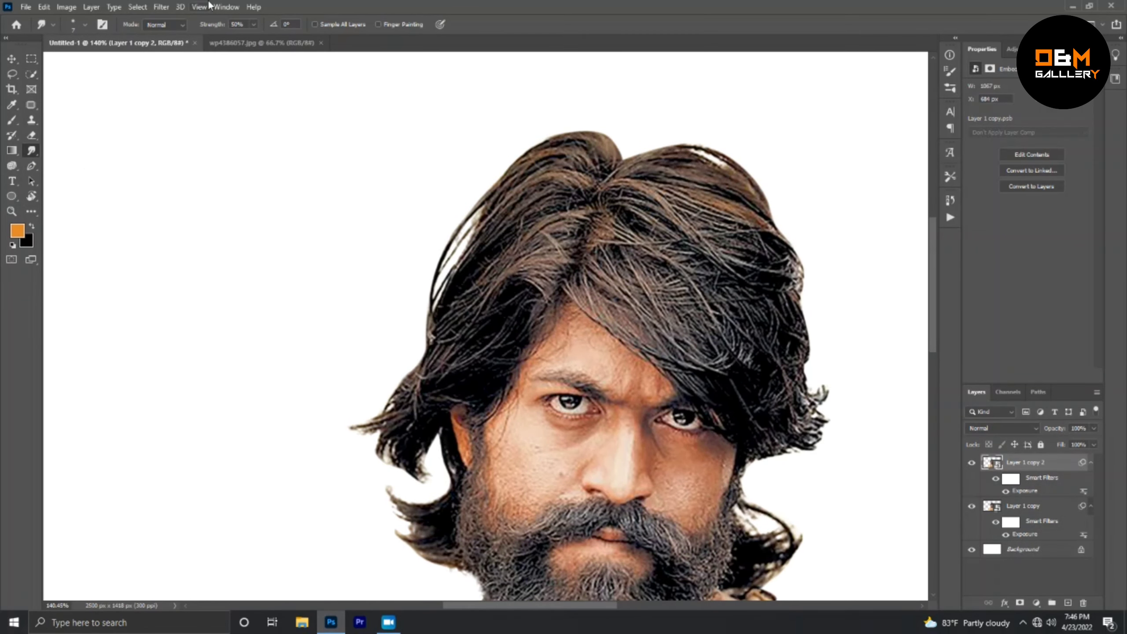
scroll(637, 420, up, 3)
scroll(540, 433, down, 5)
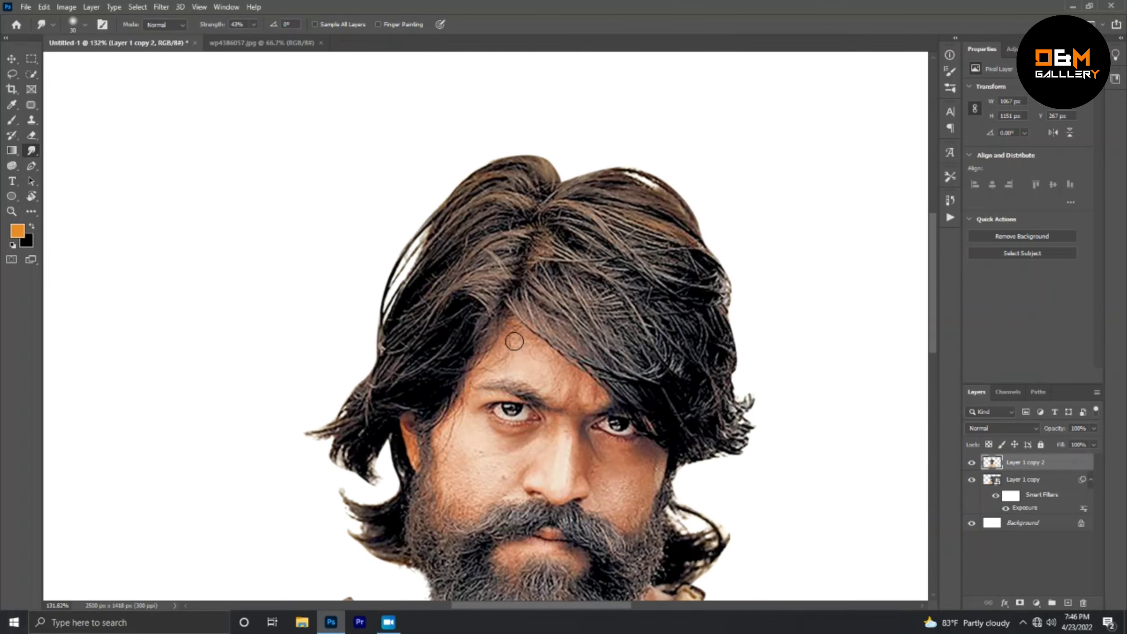
scroll(540, 432, up, 5)
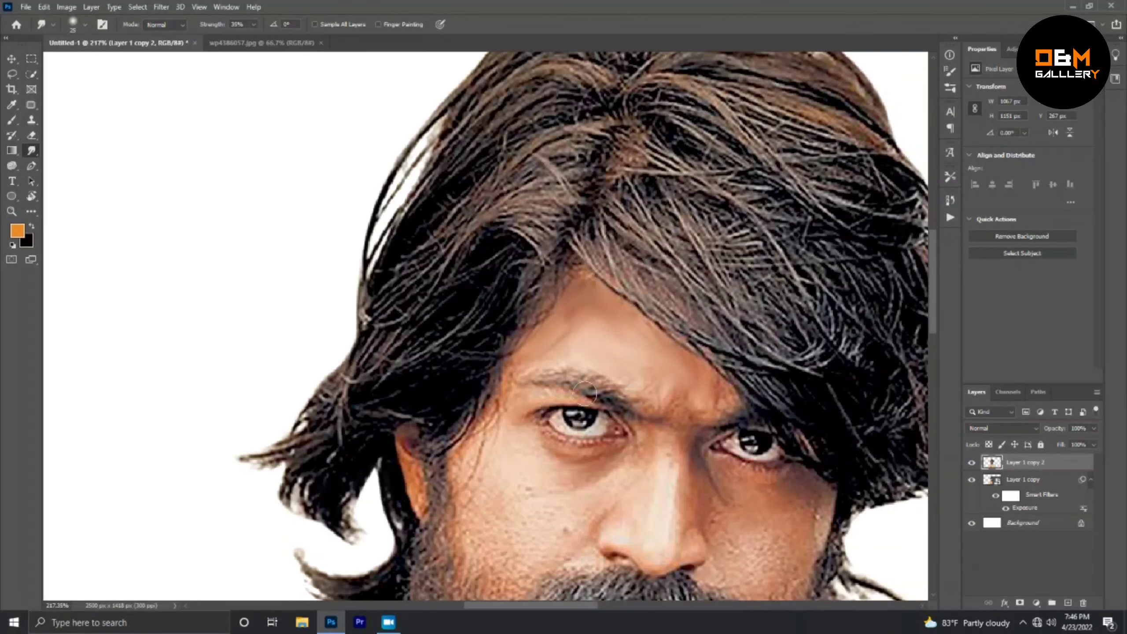
scroll(543, 378, down, 1)
drag(559, 371, 613, 401)
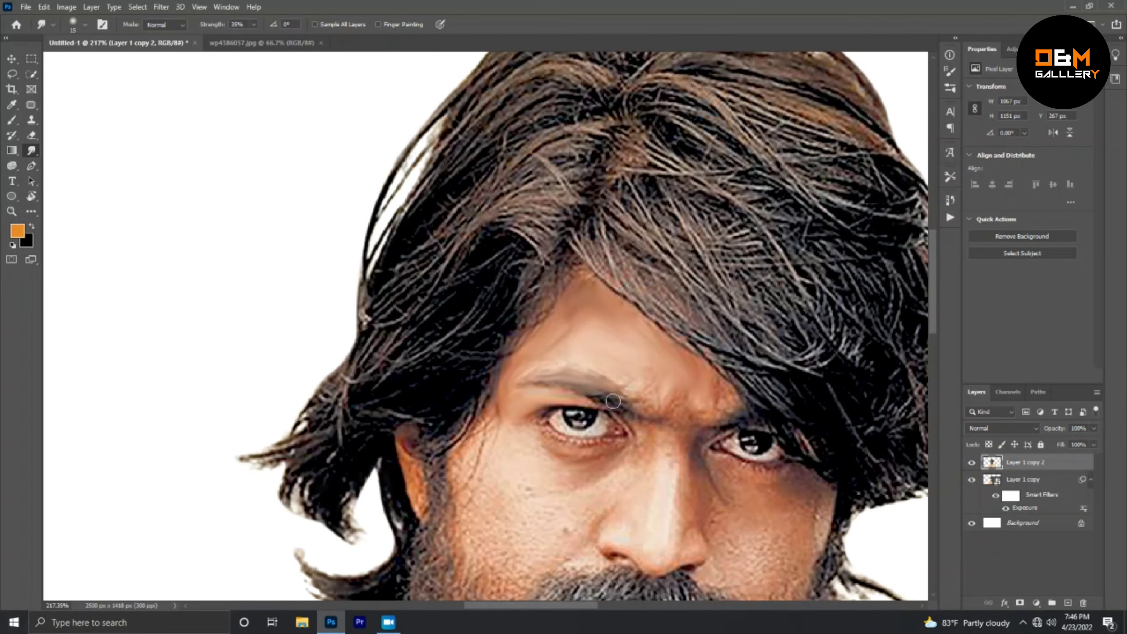
scroll(615, 383, up, 1)
scroll(473, 422, down, 2)
scroll(473, 423, up, 2)
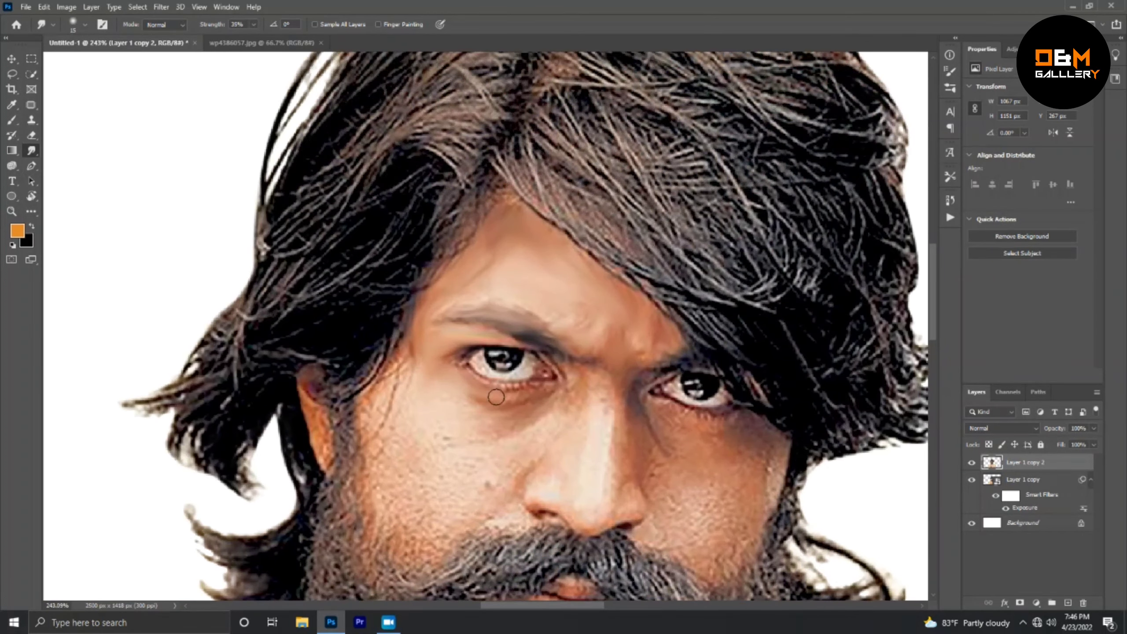
scroll(568, 459, down, 3)
scroll(577, 453, up, 1)
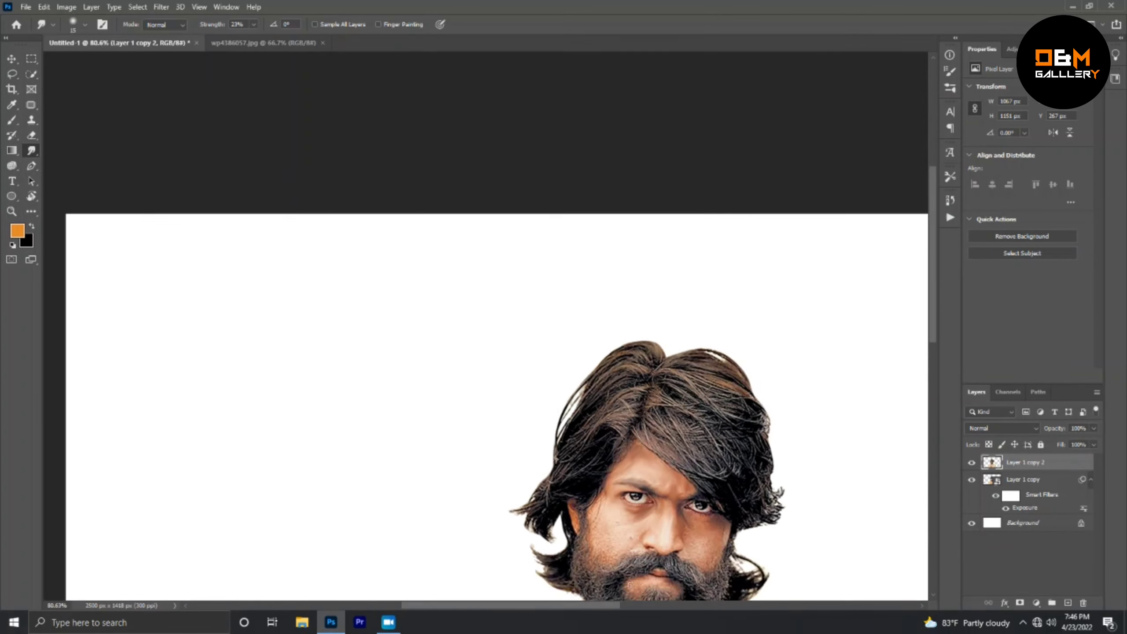
scroll(593, 451, up, 1)
drag(652, 499, 657, 527)
Enlarge the smudge brush and smudge the chin and left beard edge.
scroll(657, 527, up, 3)
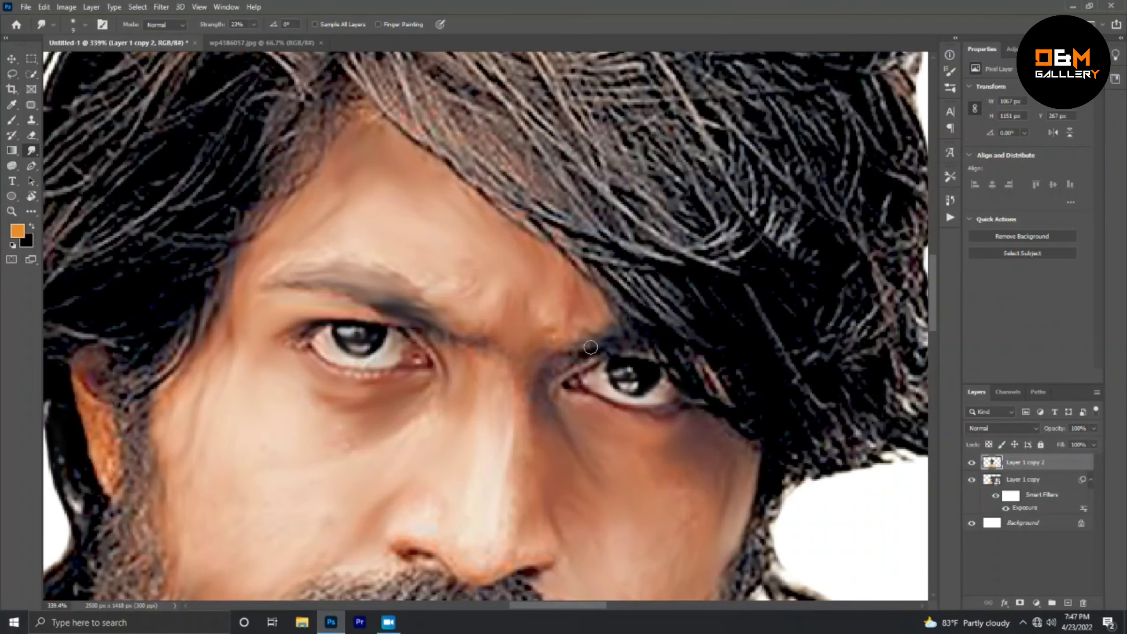
scroll(591, 347, down, 3)
scroll(370, 343, up, 3)
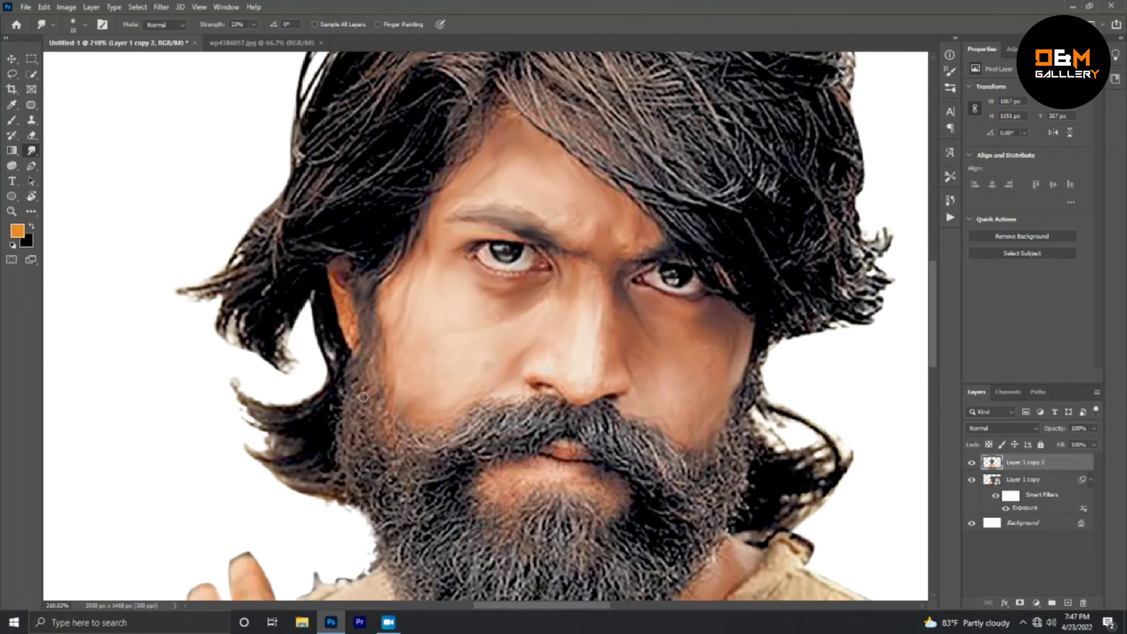
key(bracketright)
scroll(382, 421, down, 3)
scroll(437, 449, up, 3)
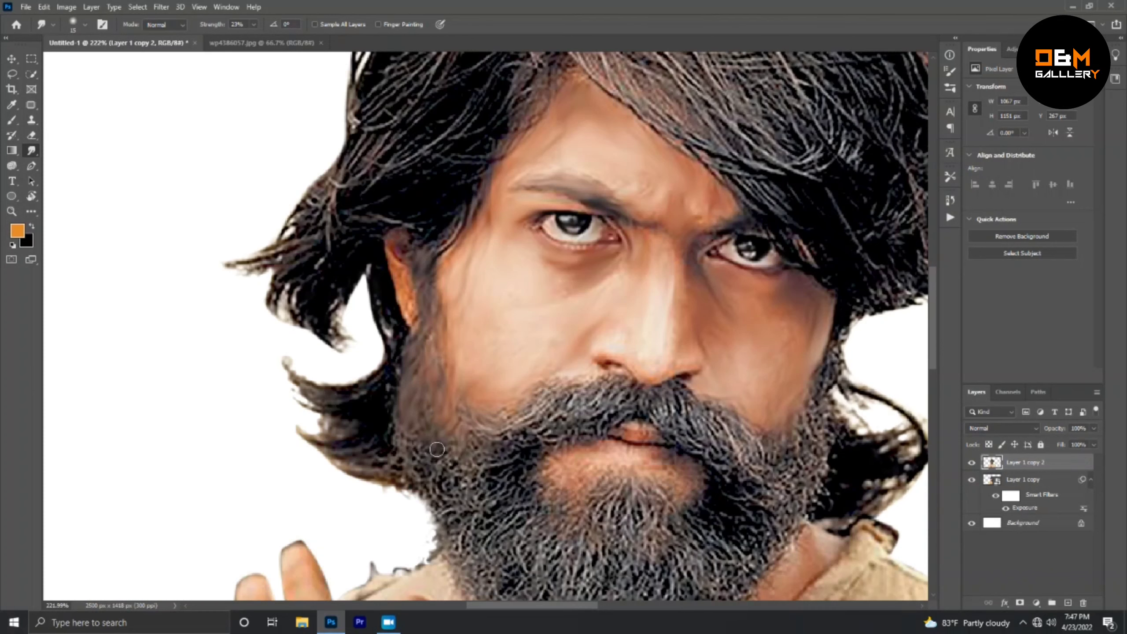
scroll(480, 404, down, 2)
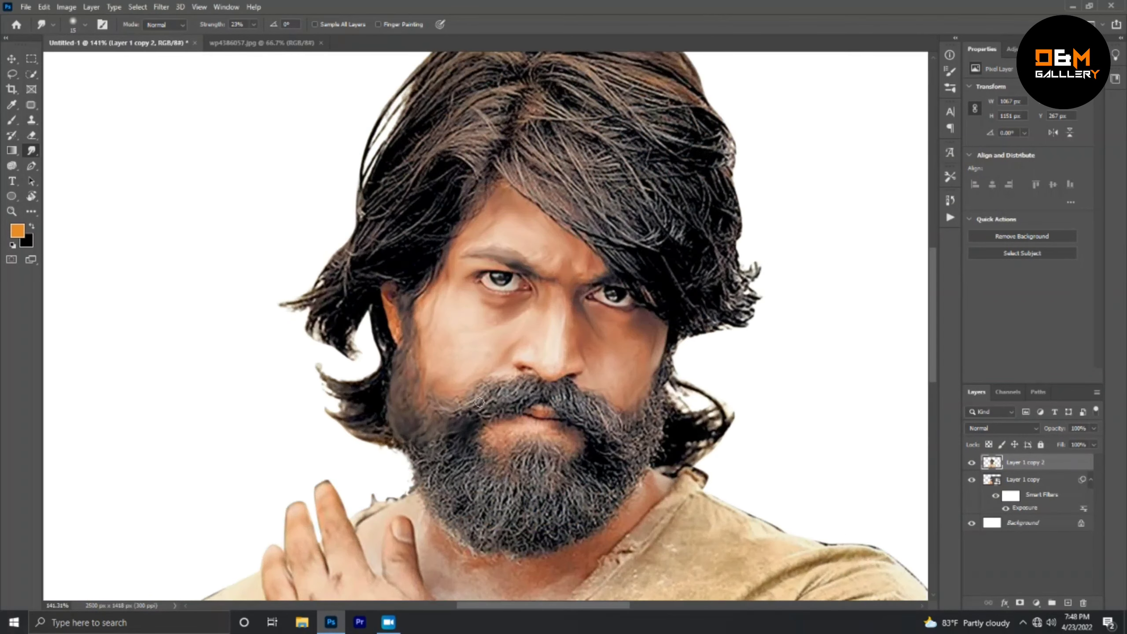
scroll(480, 404, up, 2)
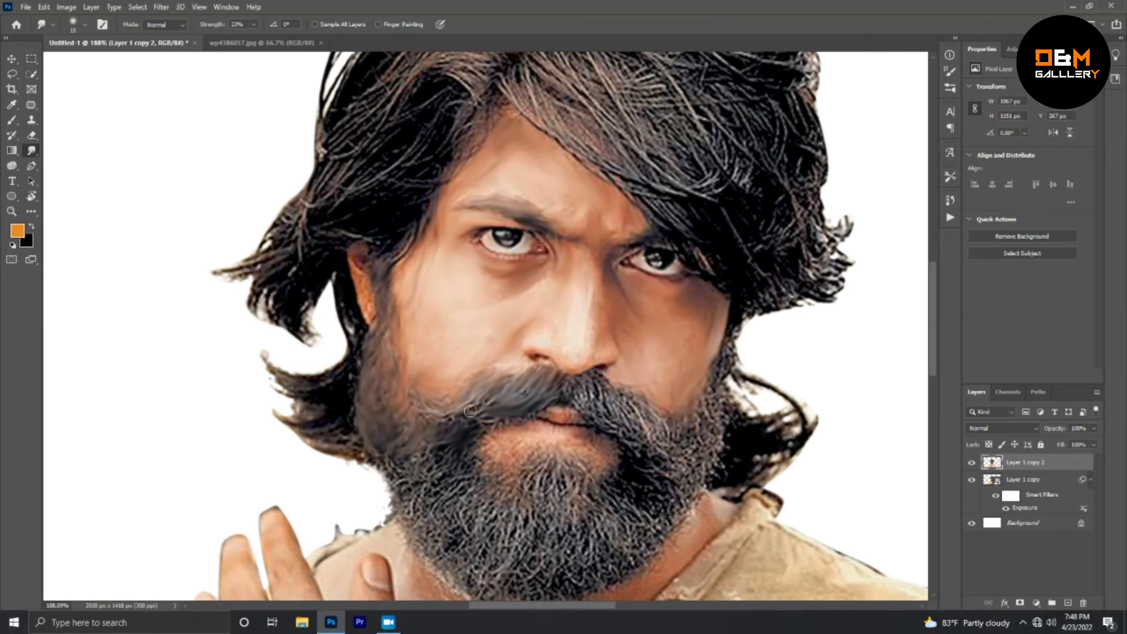
scroll(572, 392, down, 2)
scroll(576, 395, up, 3)
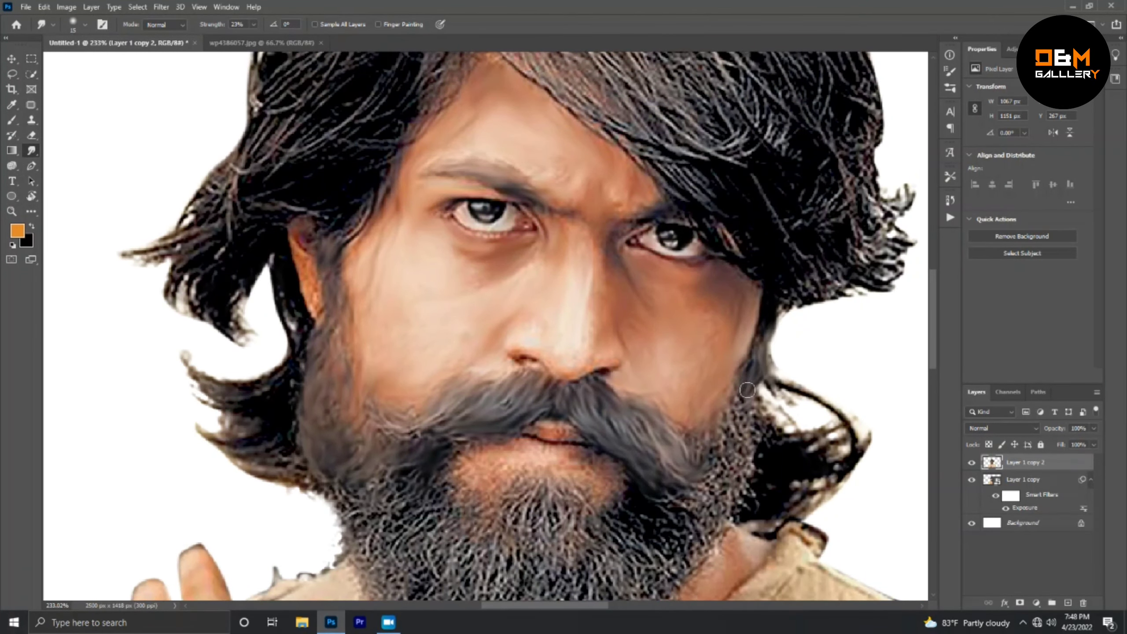
scroll(703, 469, down, 1)
scroll(703, 468, up, 2)
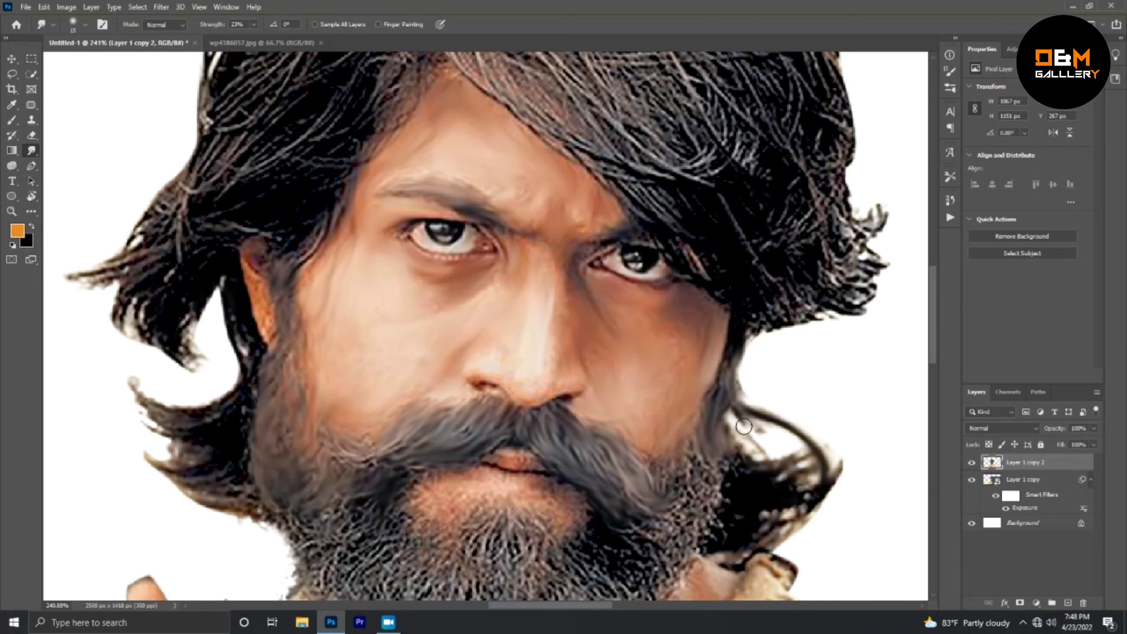
key(bracketright)
scroll(710, 488, down, 6)
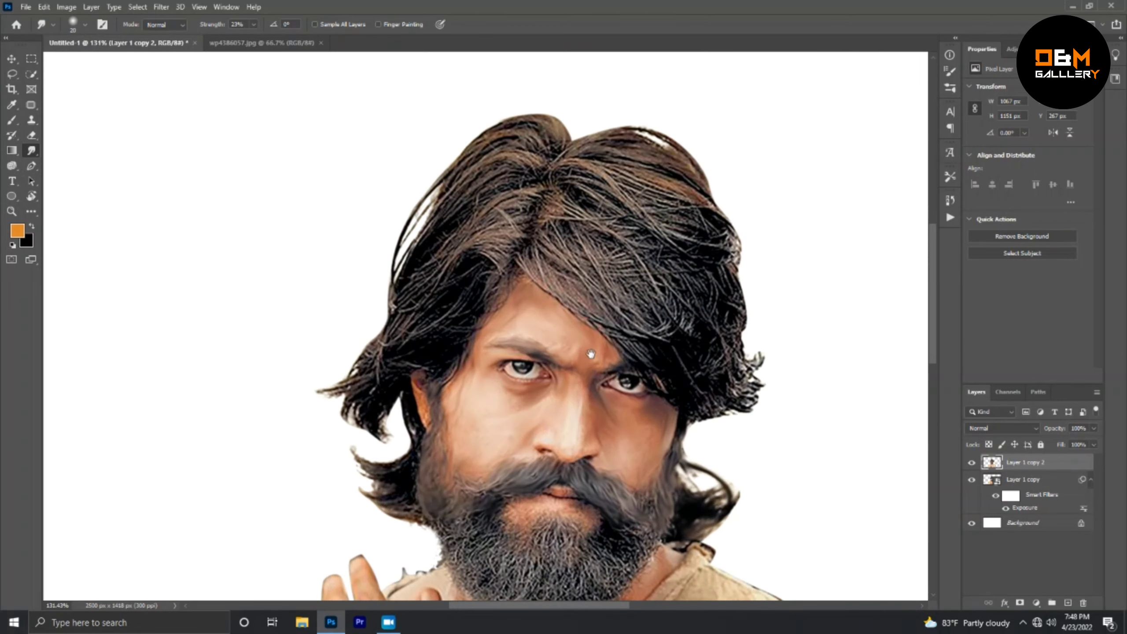
scroll(558, 230, up, 4)
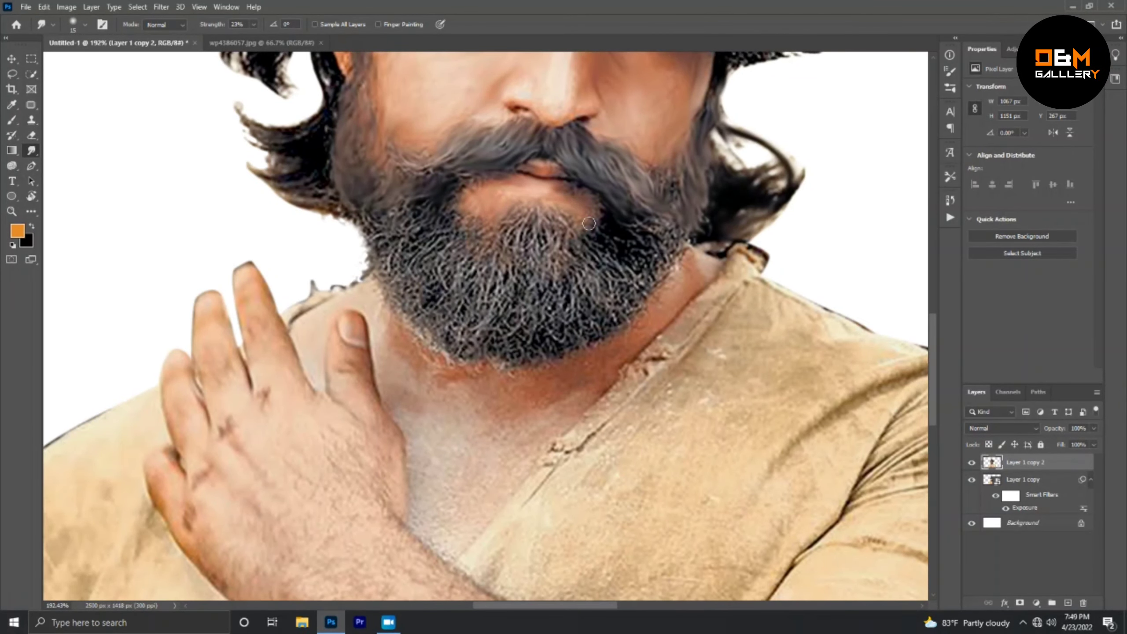
key(bracketright)
mouse_move(552, 217)
mouse_down()
mouse_move(506, 249)
mouse_move(384, 213)
mouse_move(395, 266)
mouse_up()
scroll(557, 291, down, 3)
Add a layer above Background filled with a pale beige sampled from the face.
scroll(558, 291, down, 3)
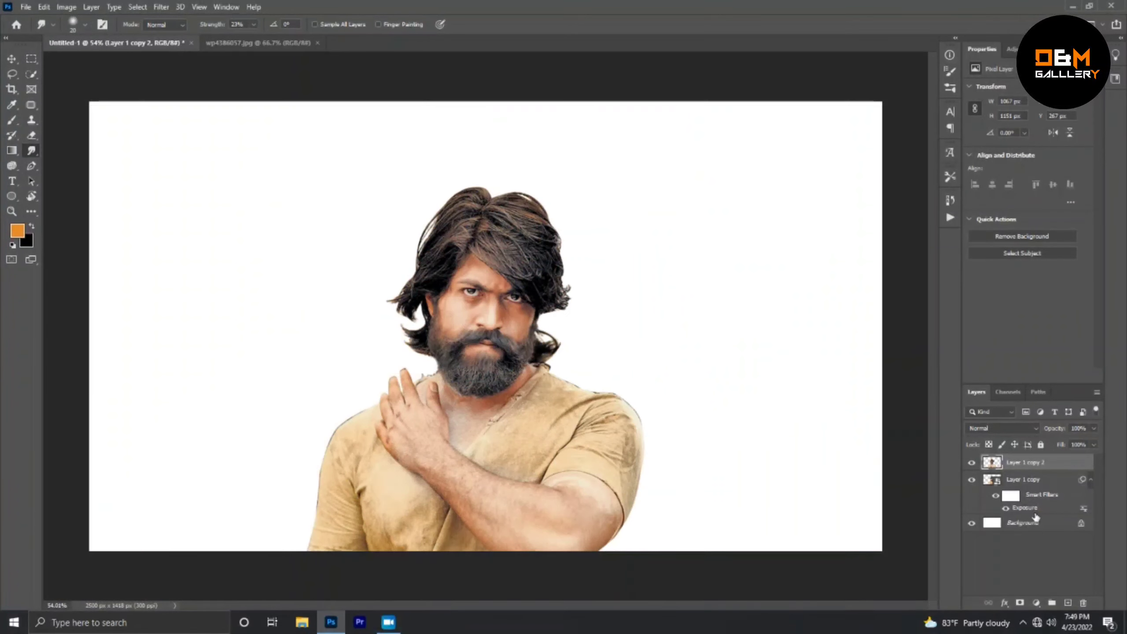
click(1025, 523)
click(1068, 602)
click(17, 229)
text(bebc32)
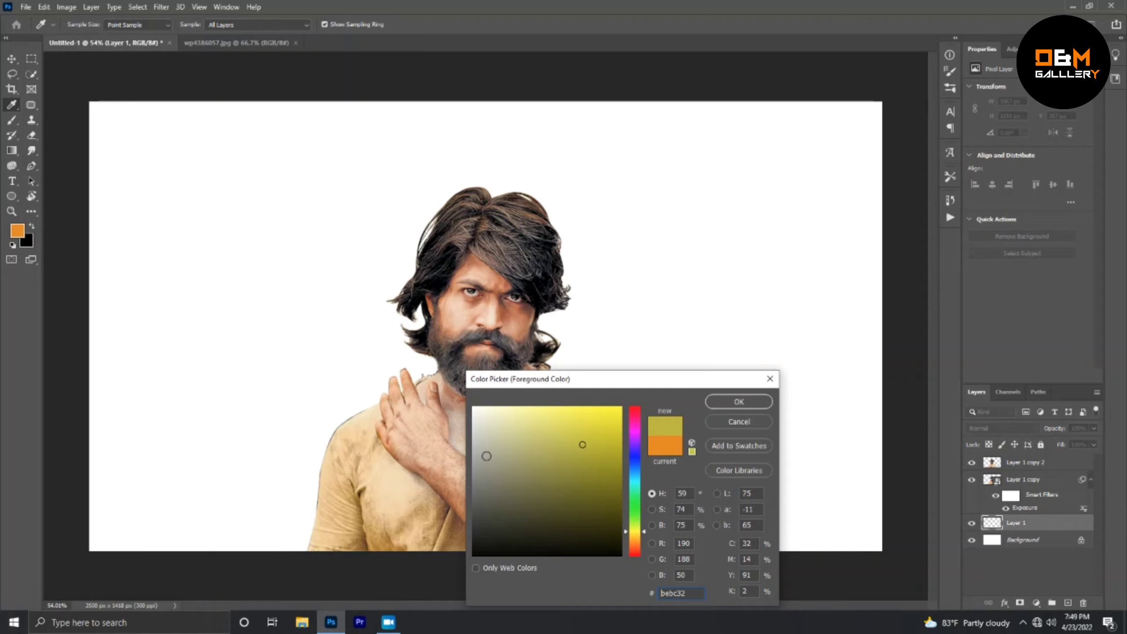
click(402, 415)
key(Return)
key(alt+BackSpace)
Select the Eraser and make Layer 1 copy 2 the visible, active layer.
key(v)
scroll(301, 428, up, 2)
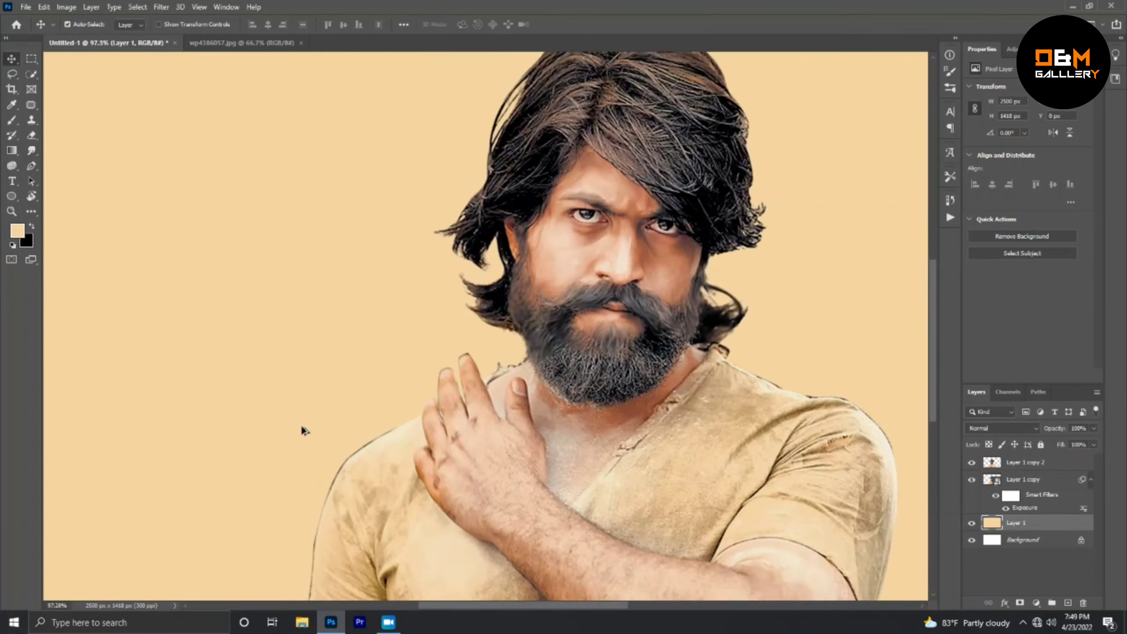
scroll(313, 461, up, 3)
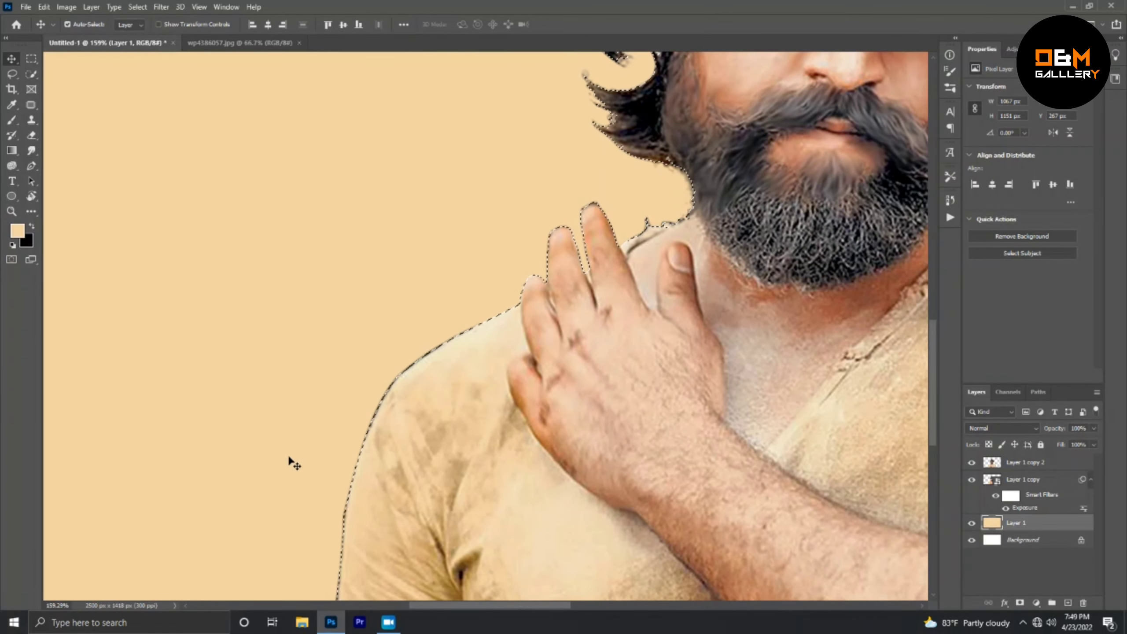
key(e)
click(1022, 479)
click(971, 463)
click(1020, 463)
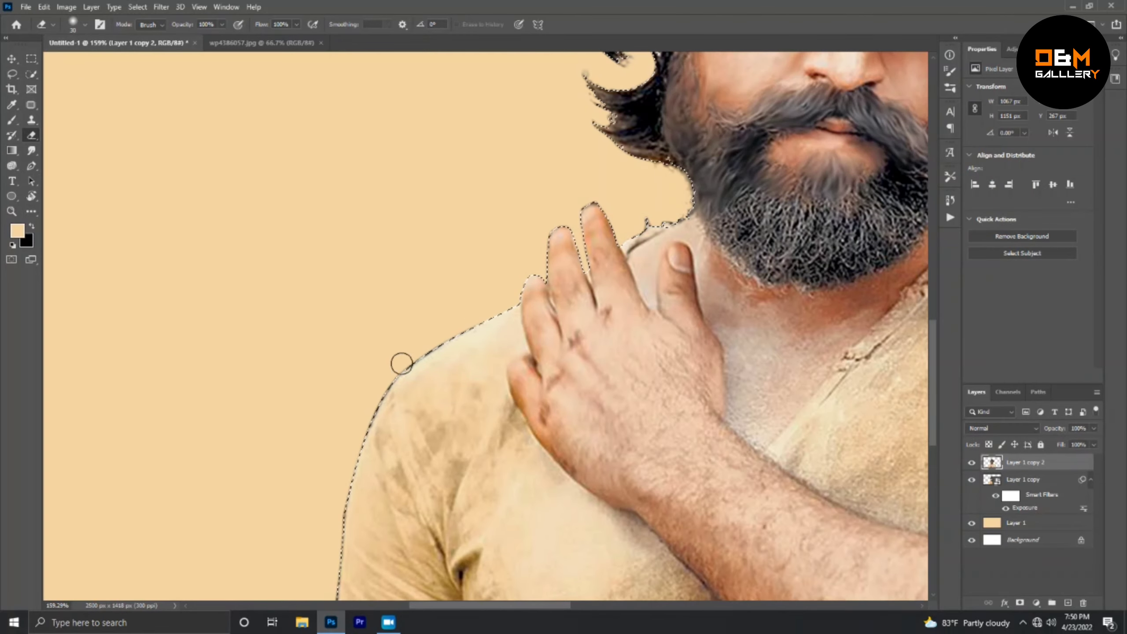
scroll(352, 478, down, 2)
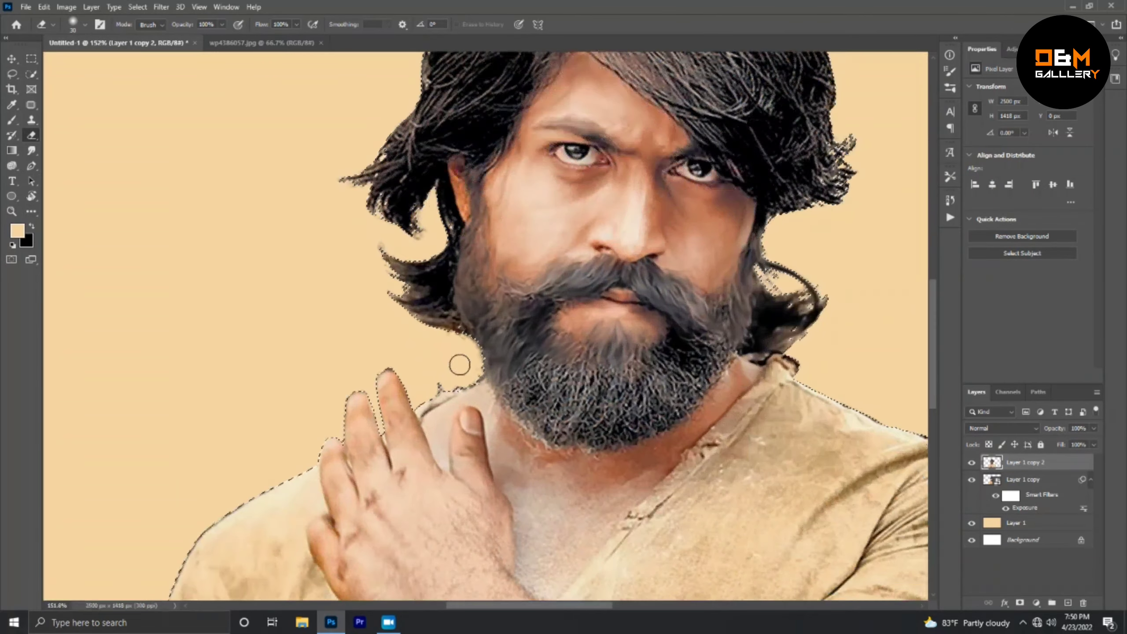
scroll(352, 389, down, 1)
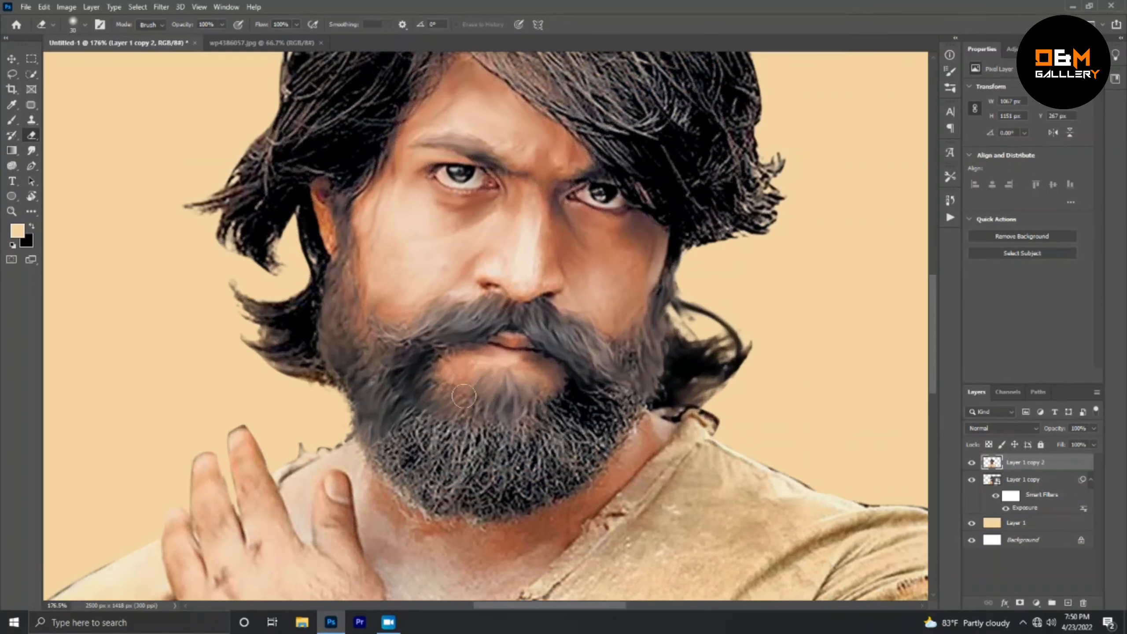
Smudge the lower beard and its right side into smooth strands with a resized brush.
key(bracketright)
key(bracketright)
key(bracketright)
drag(422, 455, 471, 439)
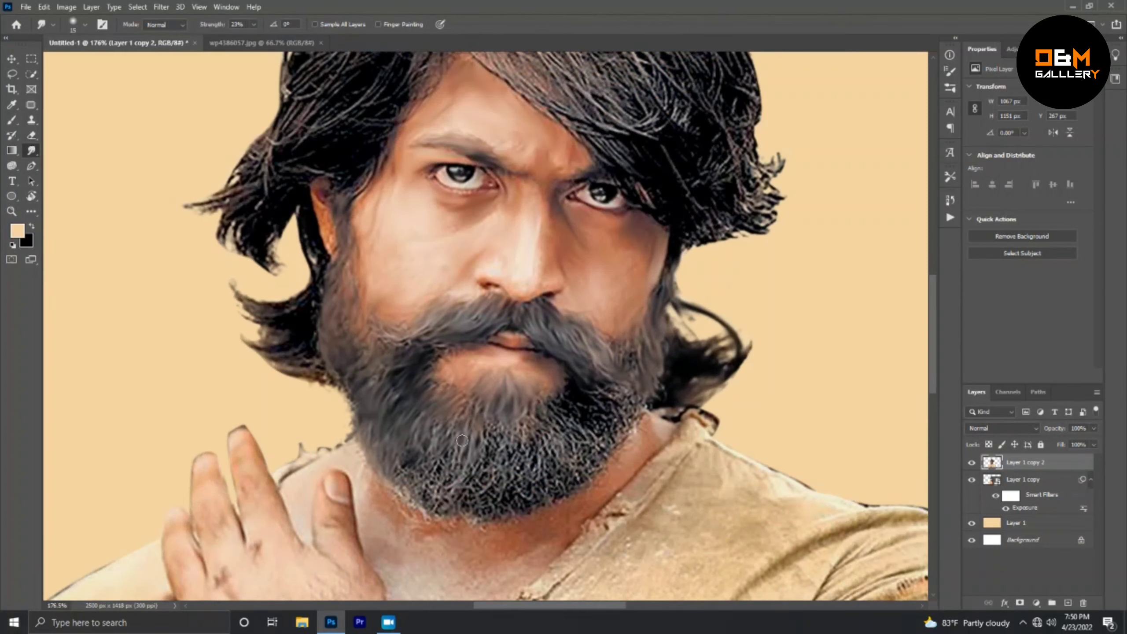
drag(408, 480, 510, 444)
mouse_move(444, 488)
mouse_down()
mouse_move(547, 406)
mouse_move(630, 364)
mouse_up()
key(bracketleft)
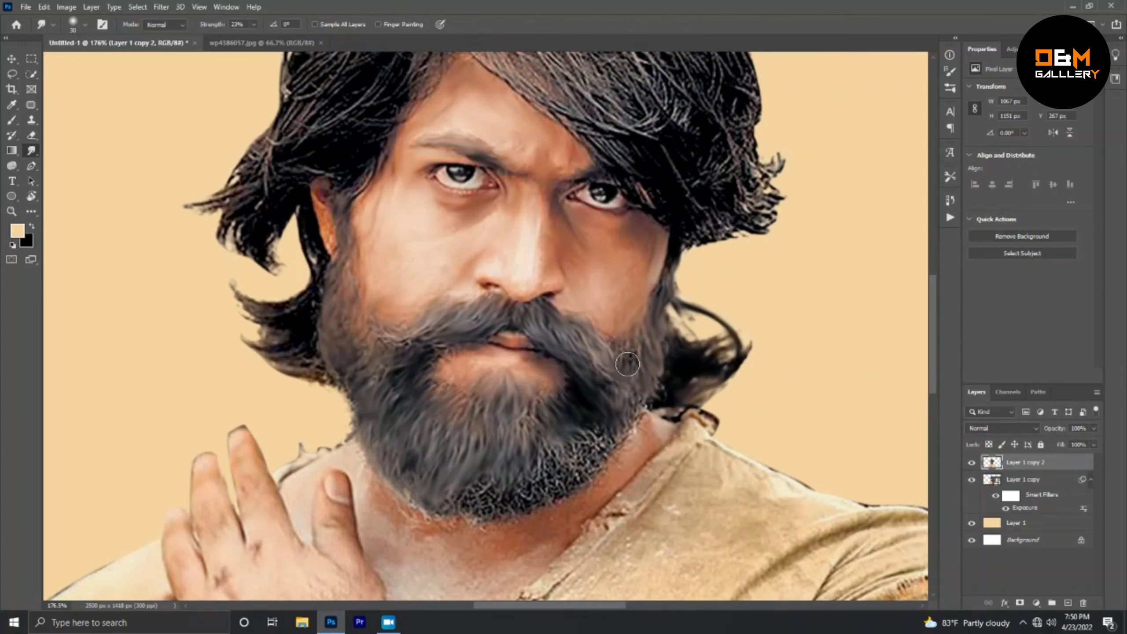
drag(621, 426, 504, 487)
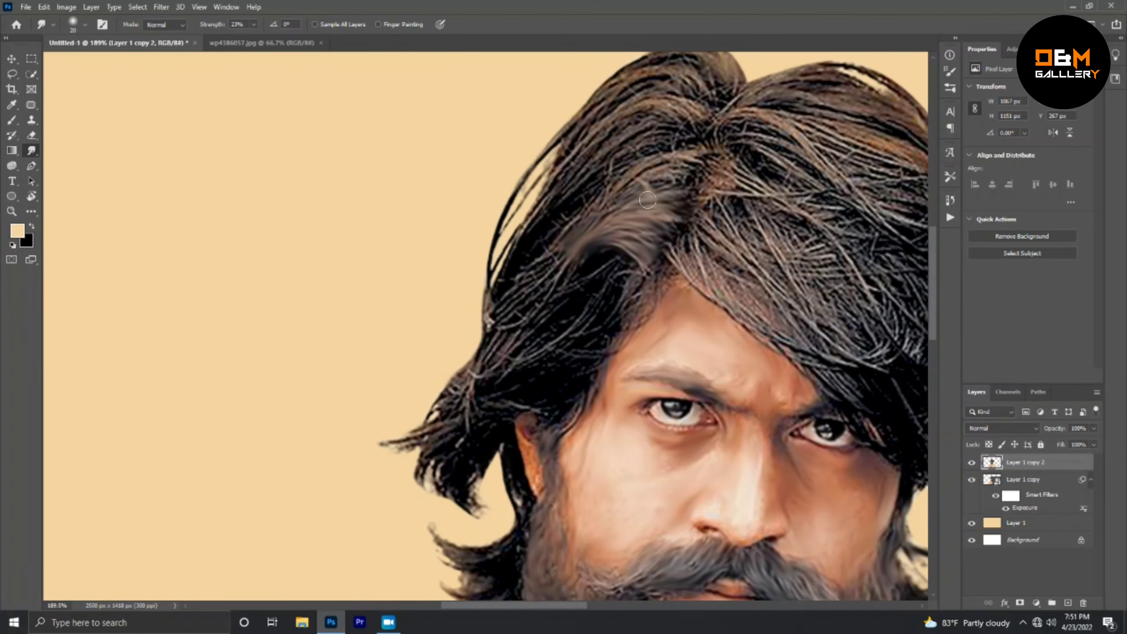
Smear the hair above the forehead, near the temple and beside the face into strands.
drag(621, 213, 710, 156)
drag(572, 267, 639, 293)
mouse_move(577, 351)
mouse_down()
mouse_move(624, 307)
mouse_move(493, 404)
mouse_up()
scroll(389, 352, up, 1)
mouse_move(577, 302)
mouse_down()
mouse_move(480, 436)
mouse_move(465, 511)
mouse_move(510, 420)
mouse_up()
scroll(575, 490, down, 3)
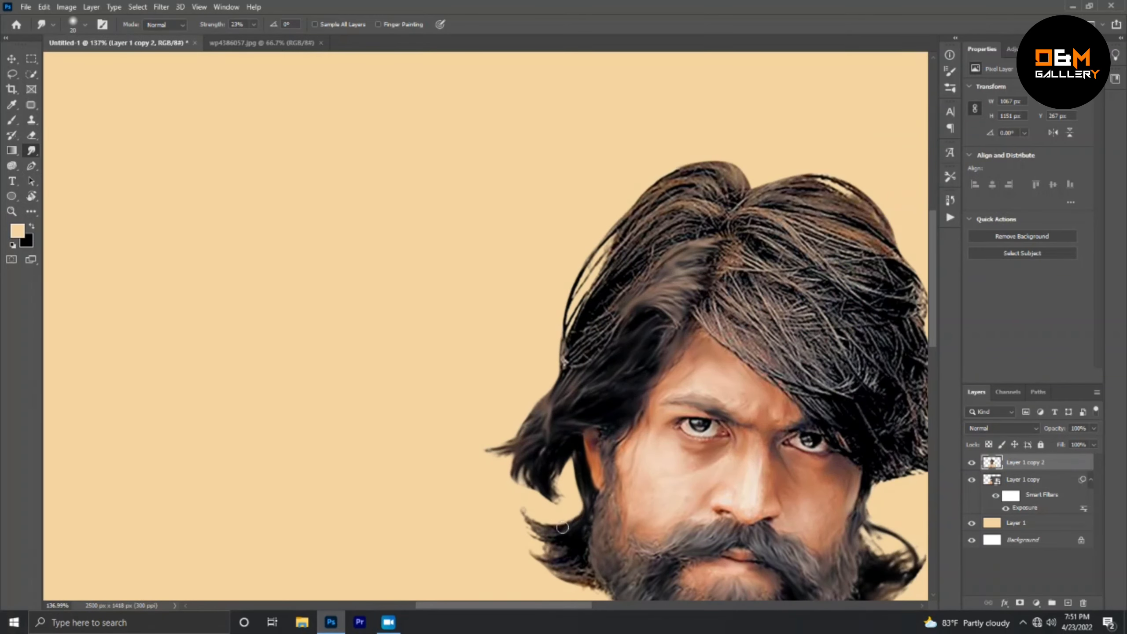
scroll(575, 490, up, 3)
mouse_move(604, 540)
mouse_down()
mouse_move(572, 368)
mouse_move(554, 384)
mouse_up()
Smooth the top-left hair tuft and the hair at the central parting with a larger brush.
key(bracketleft)
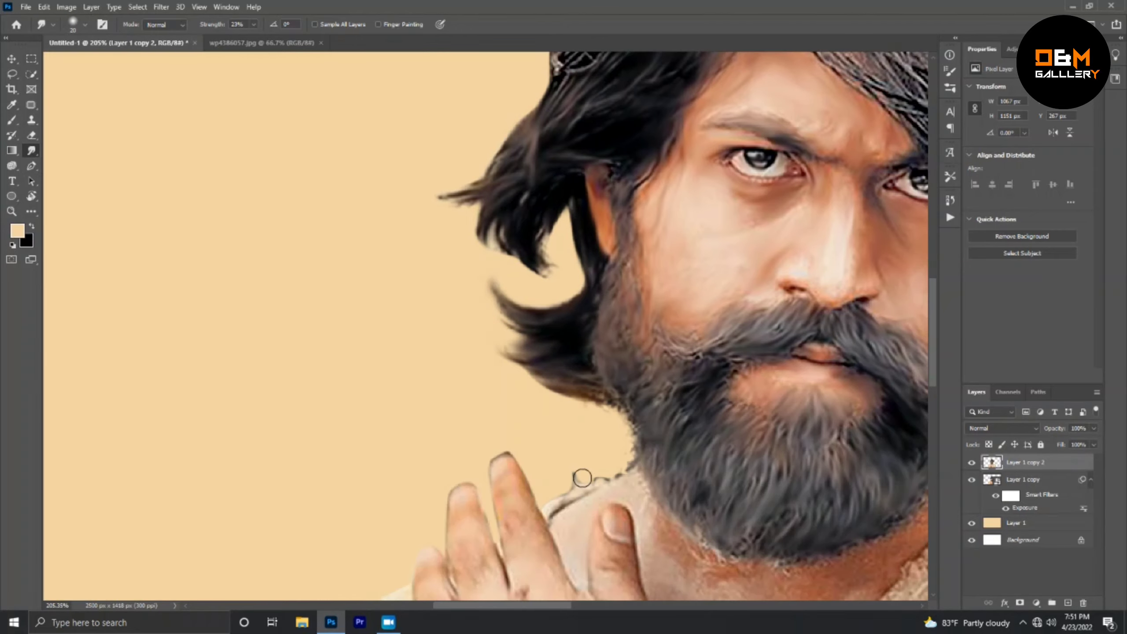
scroll(609, 479, down, 5)
scroll(444, 400, up, 4)
key(bracketright)
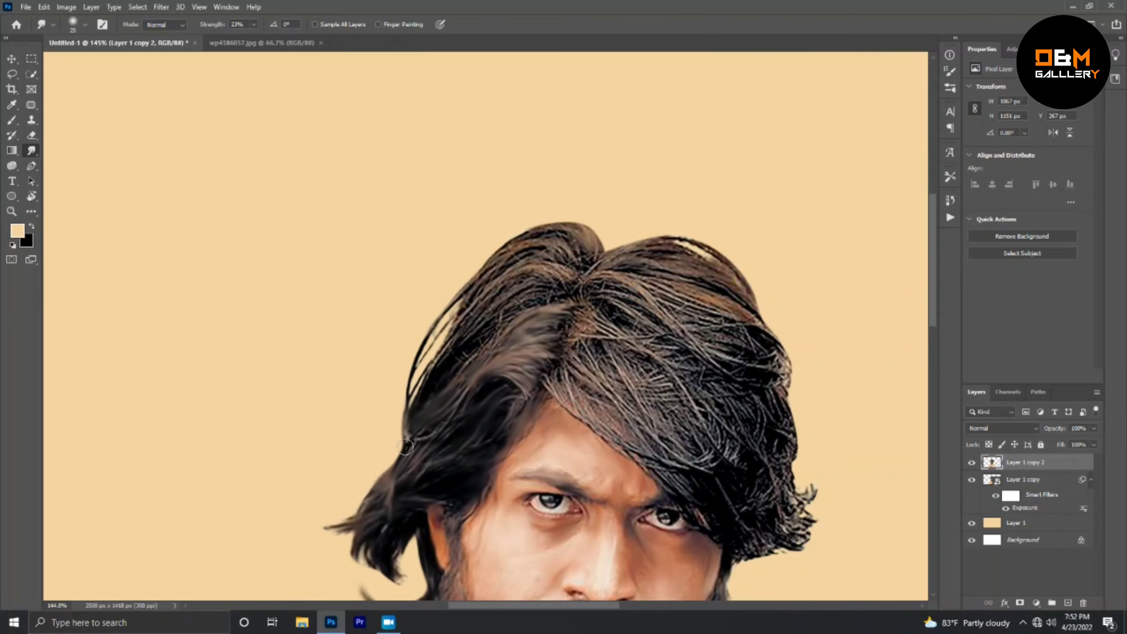
key(bracketright)
key(bracketright)
drag(409, 395, 532, 288)
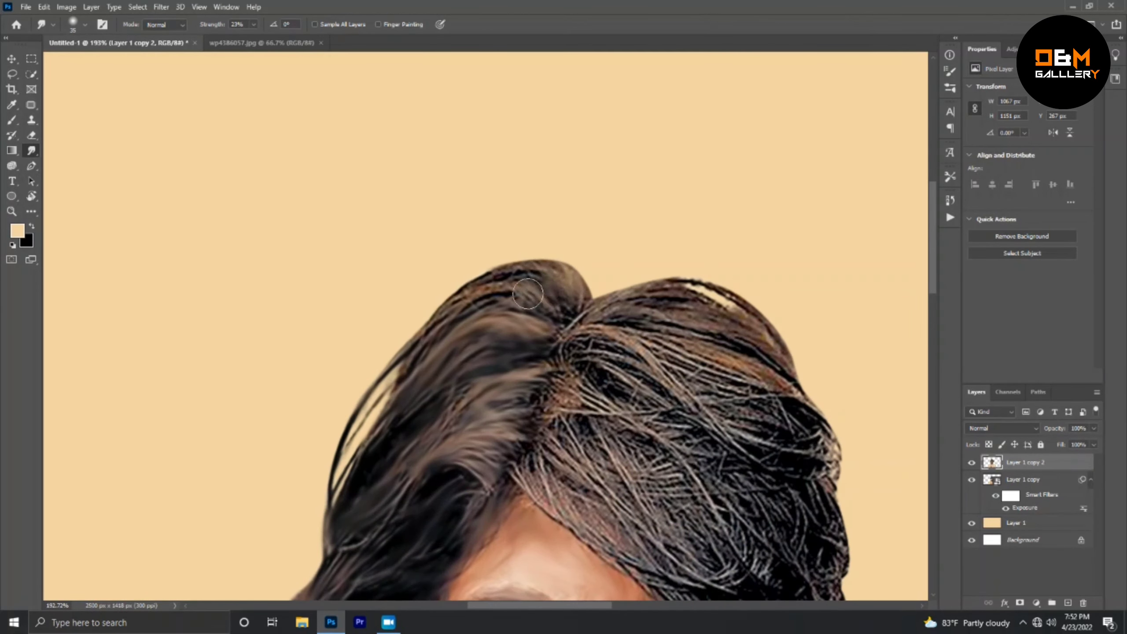
scroll(527, 328, up, 2)
drag(527, 329, 661, 355)
drag(577, 338, 710, 399)
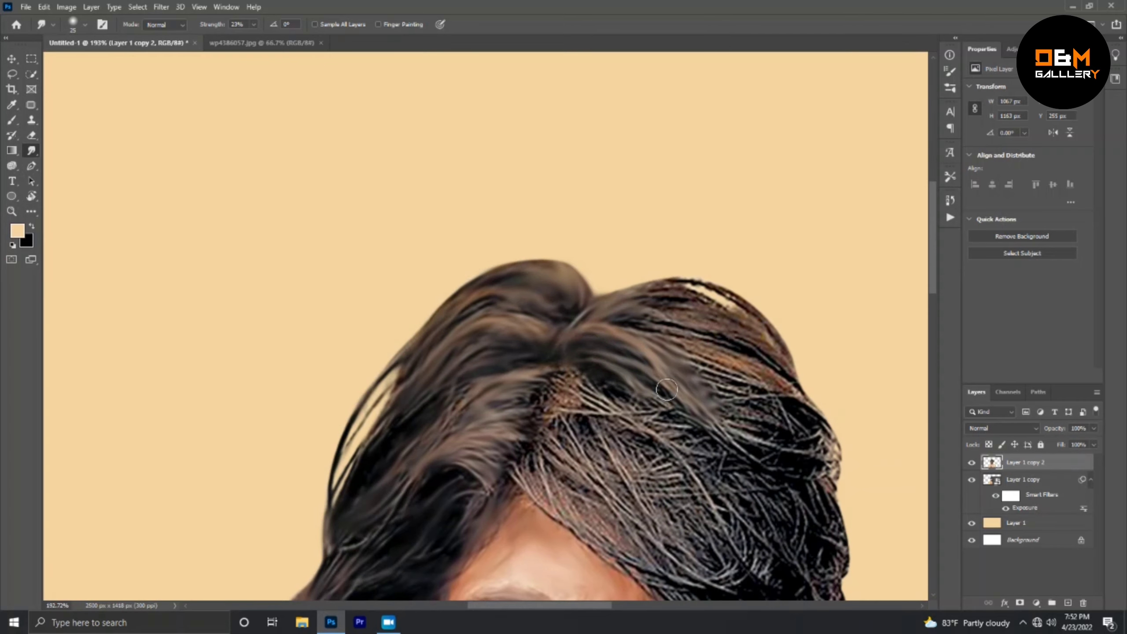
With a smaller brush, smooth the finer hair strands just around the parting.
key(bracketleft)
scroll(580, 432, down, 1)
drag(579, 433, 700, 533)
scroll(727, 466, down, 1)
key(bracketleft)
mouse_move(594, 399)
mouse_down()
mouse_move(643, 373)
mouse_move(679, 379)
mouse_up()
scroll(697, 511, down, 1)
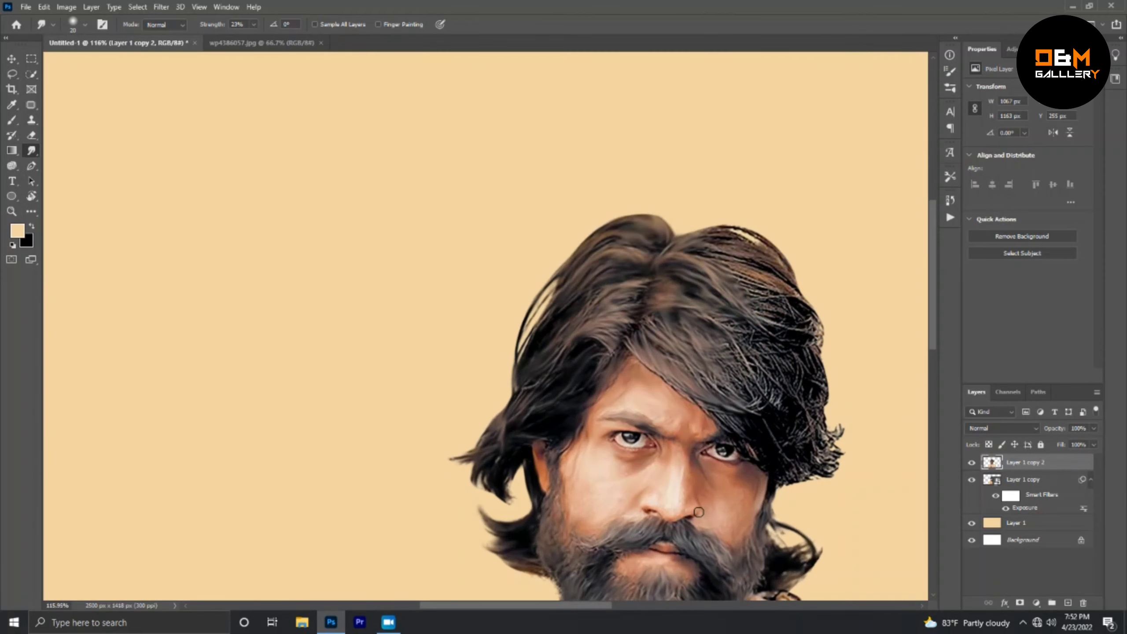
scroll(754, 257, up, 3)
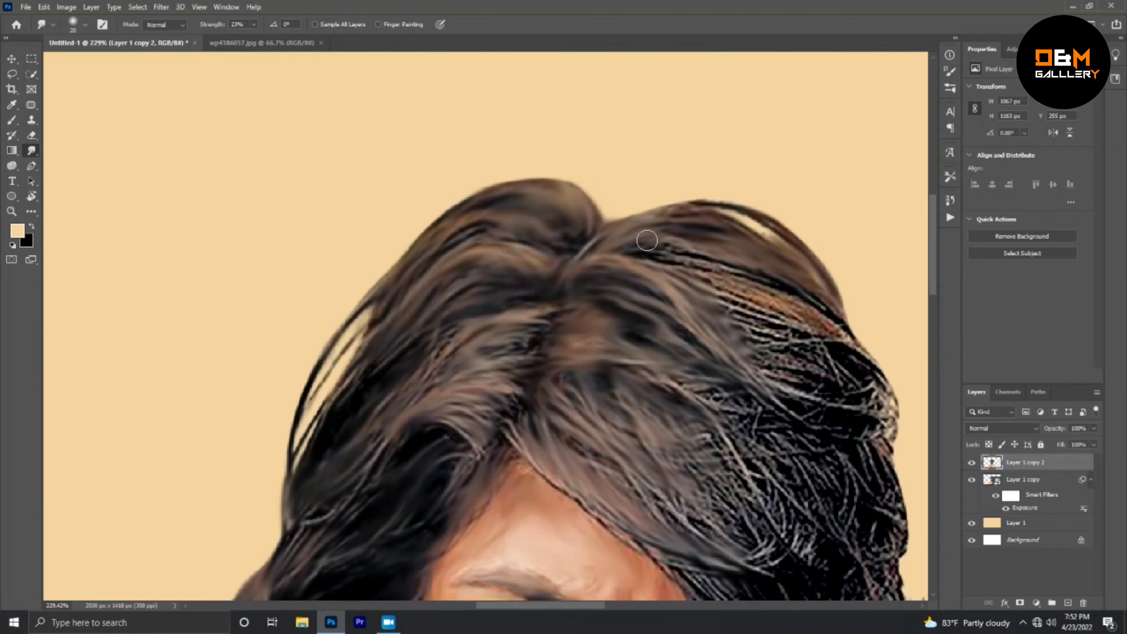
scroll(818, 334, down, 5)
scroll(754, 266, up, 5)
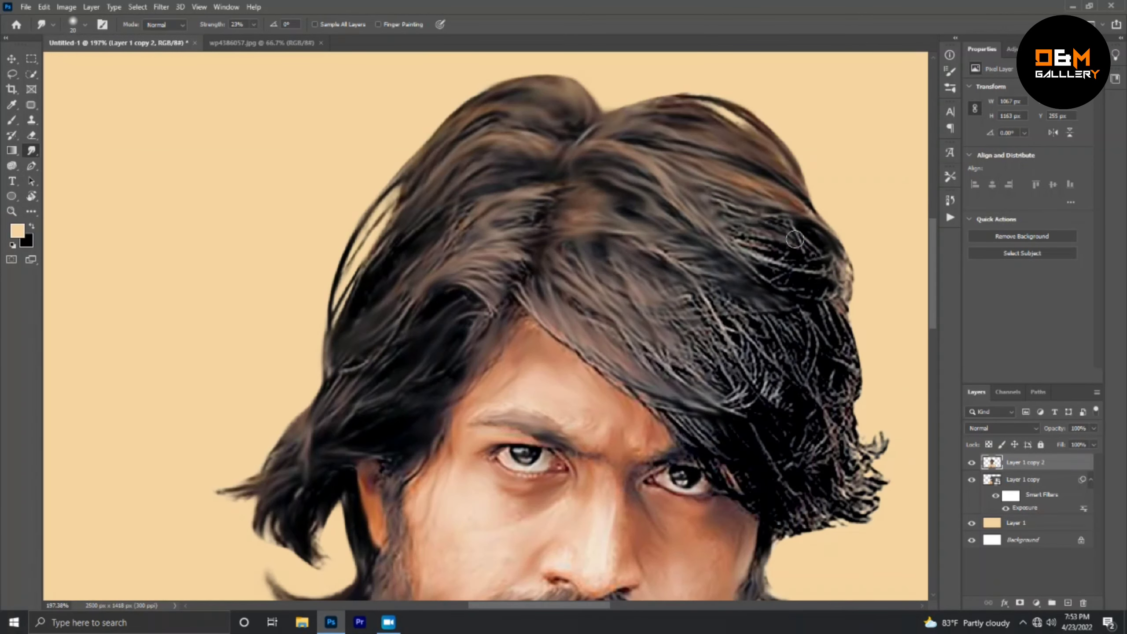
scroll(621, 310, up, 3)
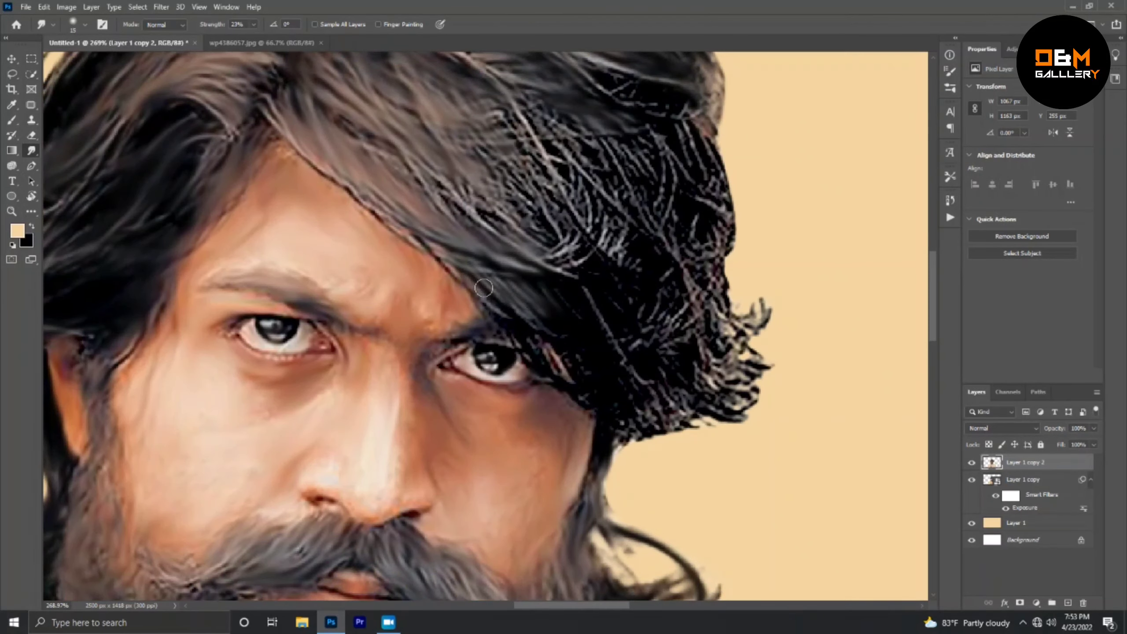
Blend the strands along the right hair edge and the central-right hair.
drag(539, 366, 765, 360)
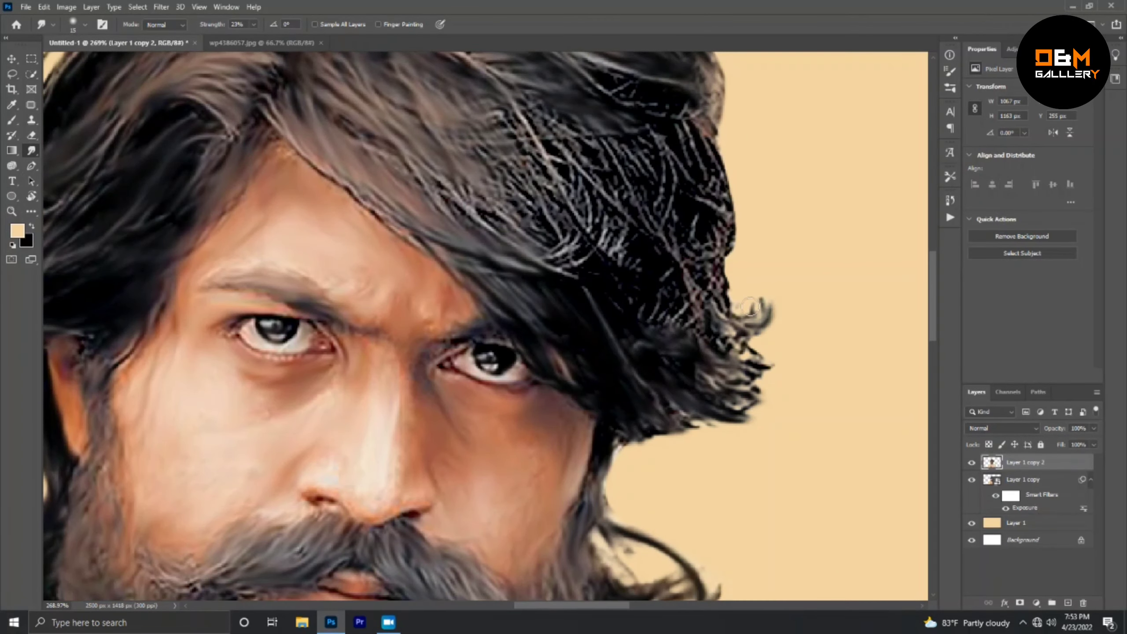
scroll(765, 360, down, 5)
scroll(622, 311, up, 4)
drag(683, 328, 678, 493)
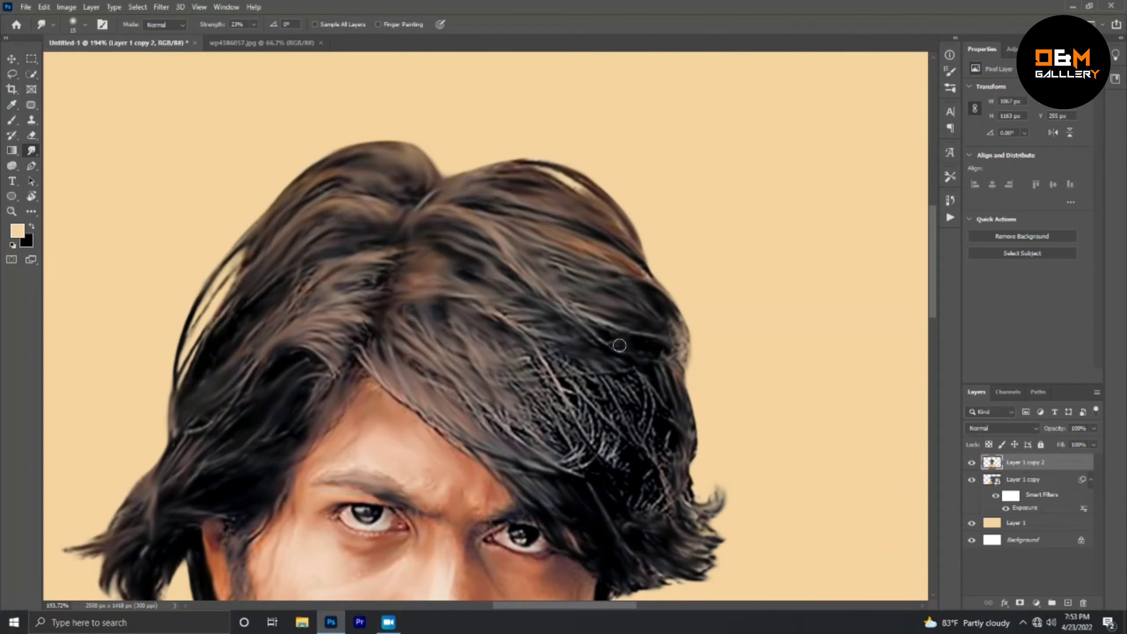
drag(590, 324, 642, 452)
scroll(641, 452, down, 2)
key(bracketright)
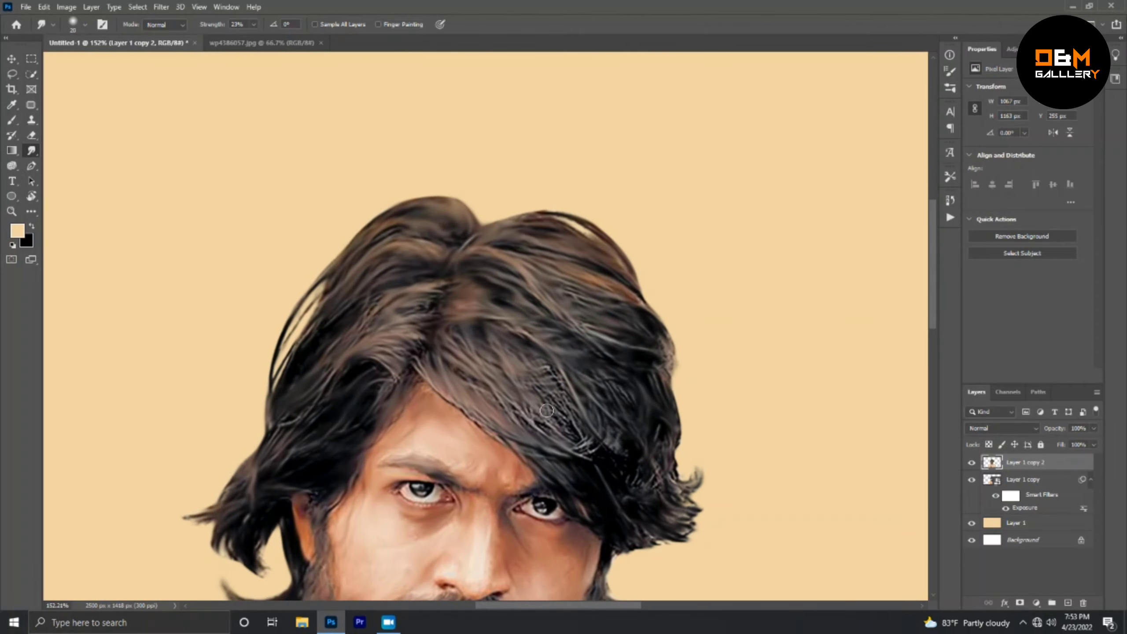
drag(576, 351, 542, 413)
scroll(542, 413, down, 3)
scroll(542, 414, up, 3)
Smudge the neck skin smooth, adjusting the brush size up and down.
scroll(399, 444, down, 1)
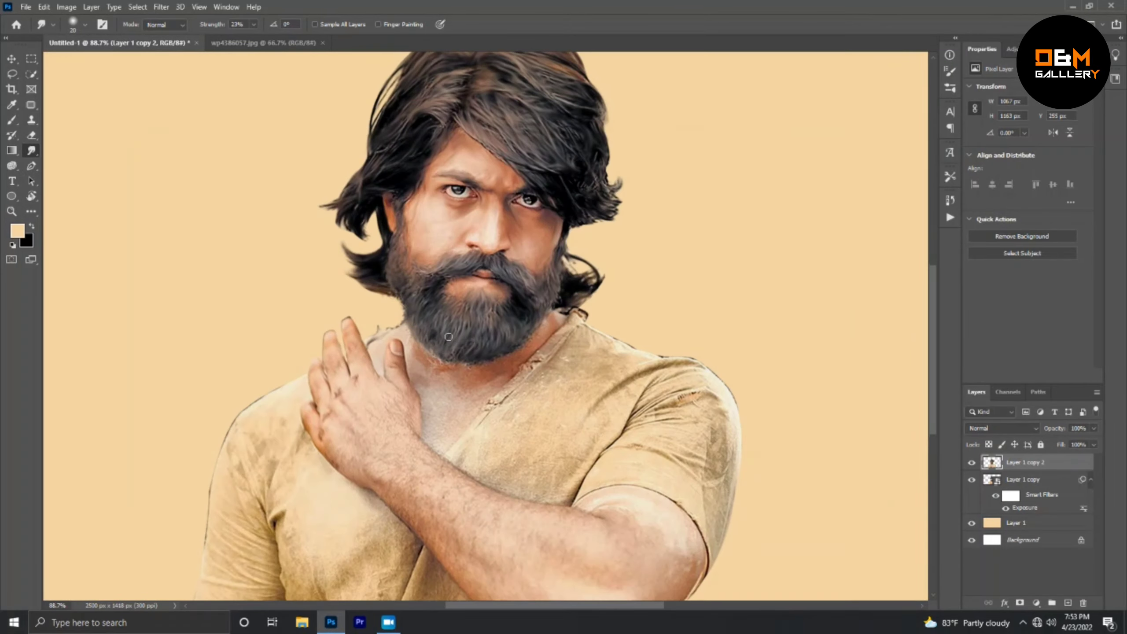
scroll(320, 427, up, 2)
scroll(308, 389, down, 2)
scroll(444, 377, down, 1)
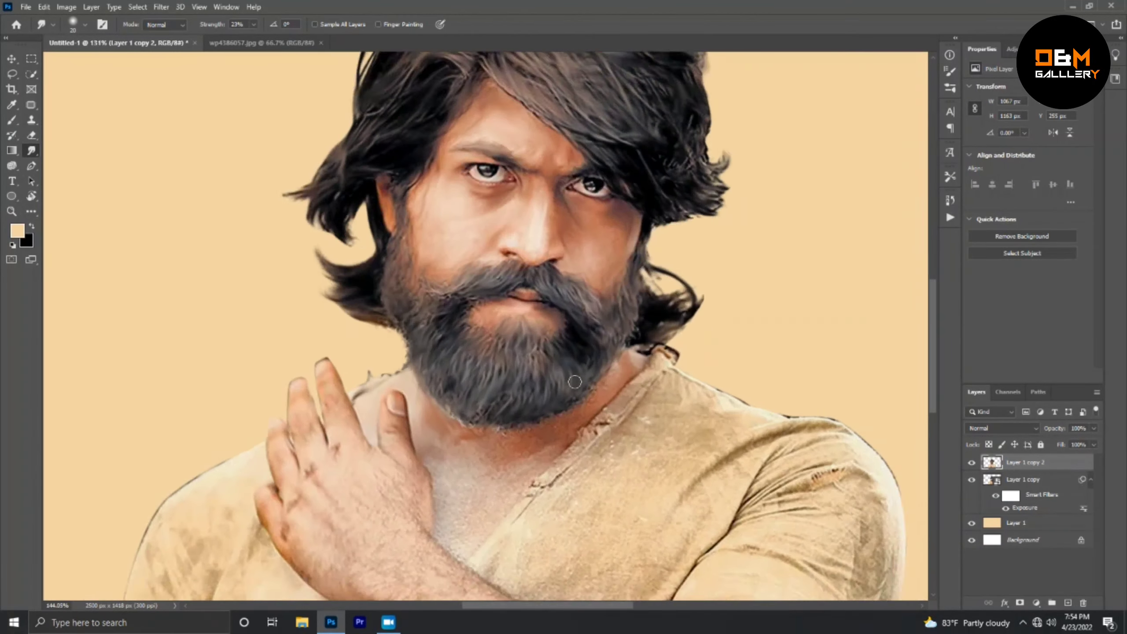
key(bracketright)
key(bracketright)
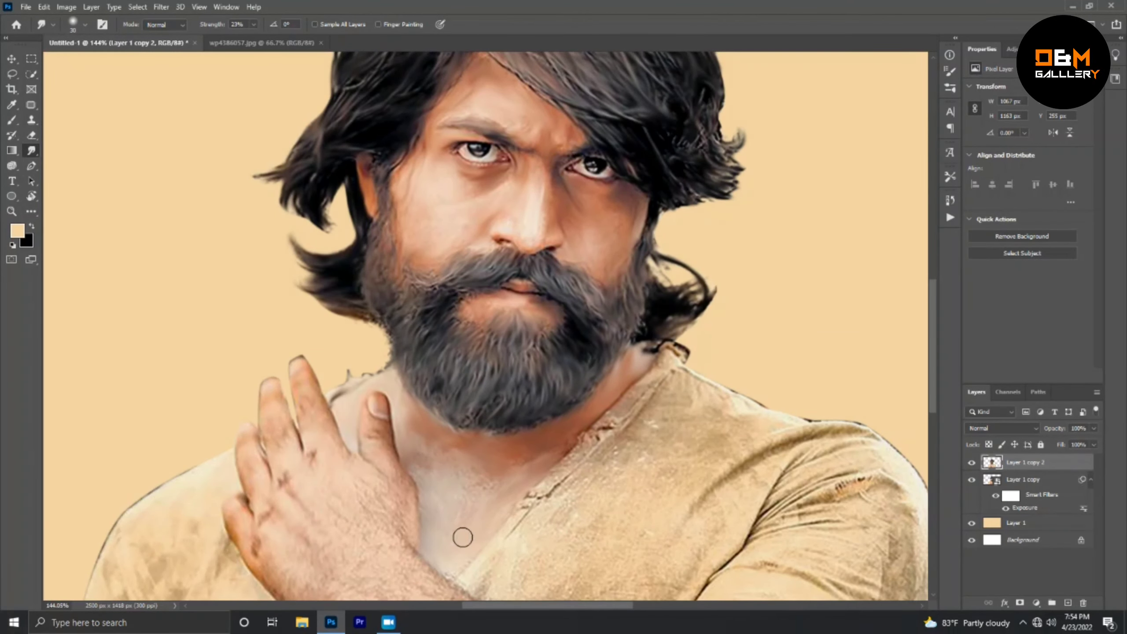
scroll(359, 378, down, 2)
scroll(385, 425, up, 3)
key(bracketleft)
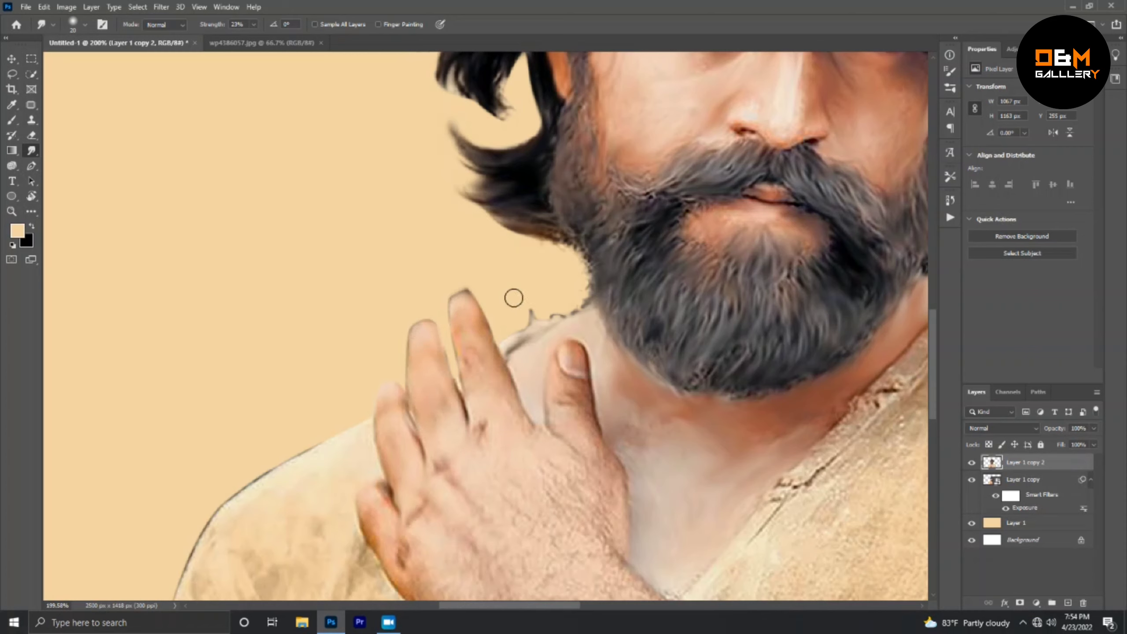
Erase stray edge bits near the fingertips on Layer 1 copy, then return to Layer 1 copy 2.
key(e)
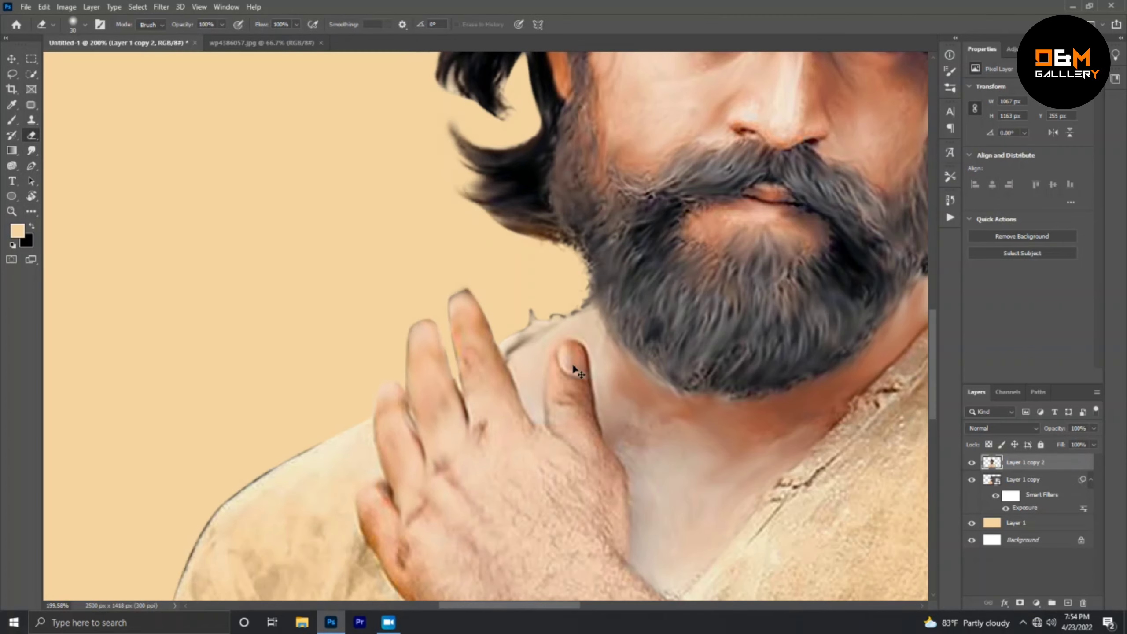
ctrl+click(575, 370)
click(560, 312)
key(Escape)
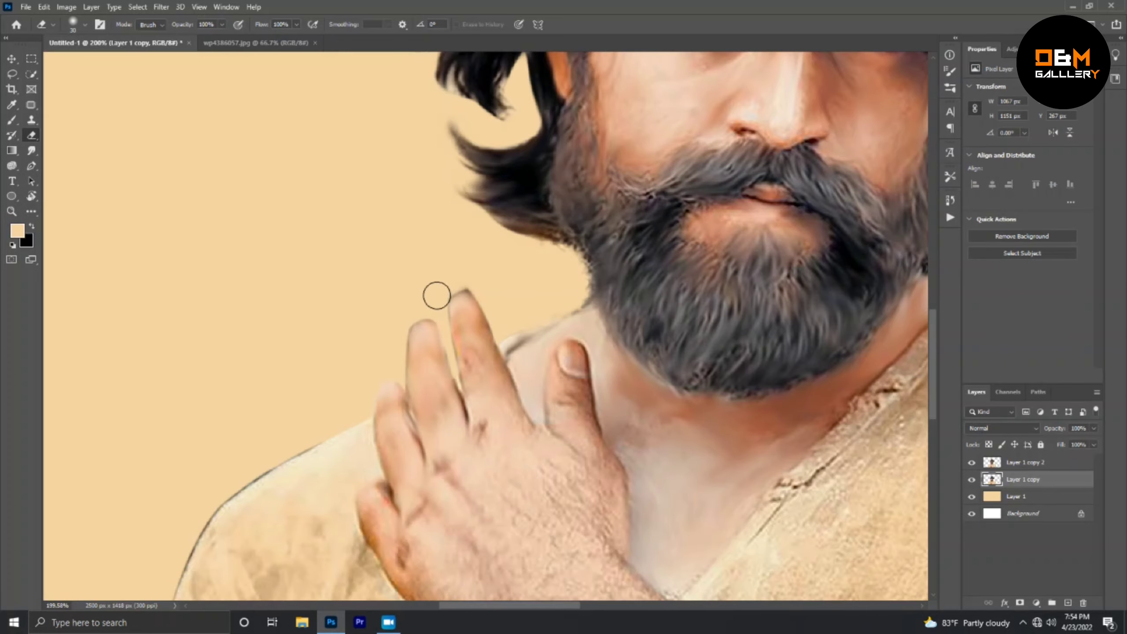
ctrl+click(457, 290)
scroll(467, 288, down, 3)
scroll(578, 345, up, 2)
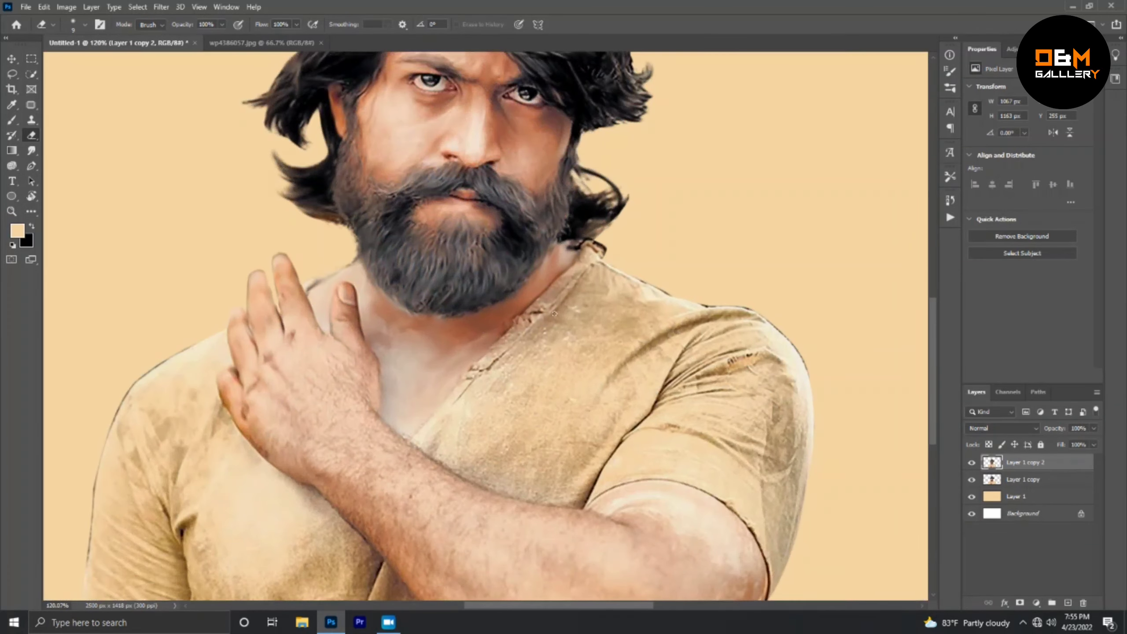
scroll(195, 262, up, 2)
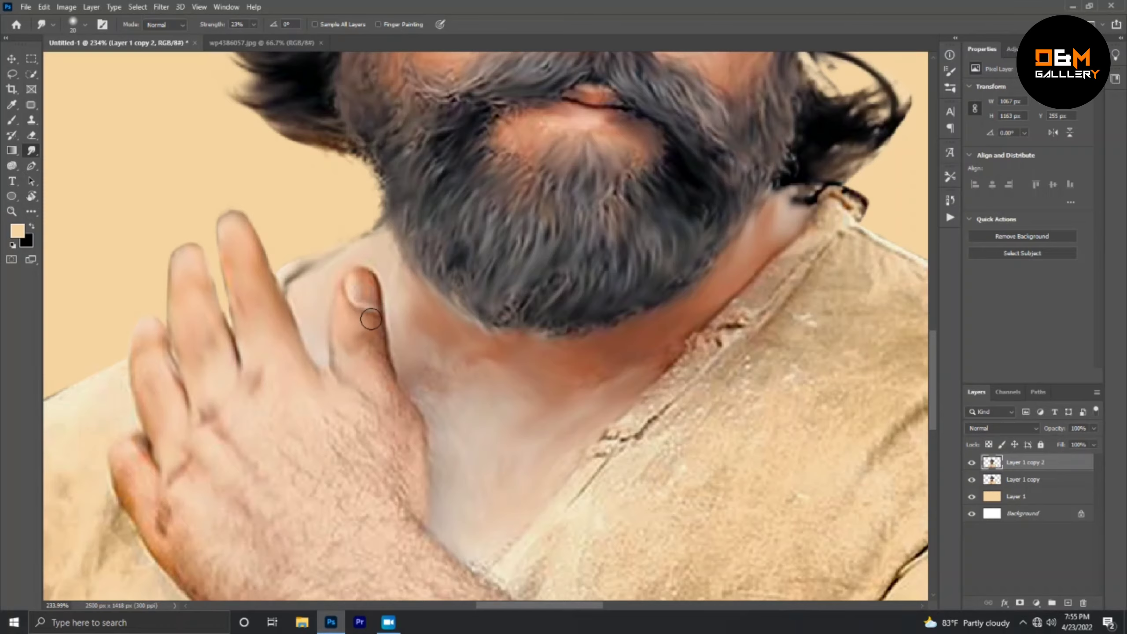
Smudge the neck and forearm skin at about 23% strength with a finer brush.
scroll(344, 453, down, 3)
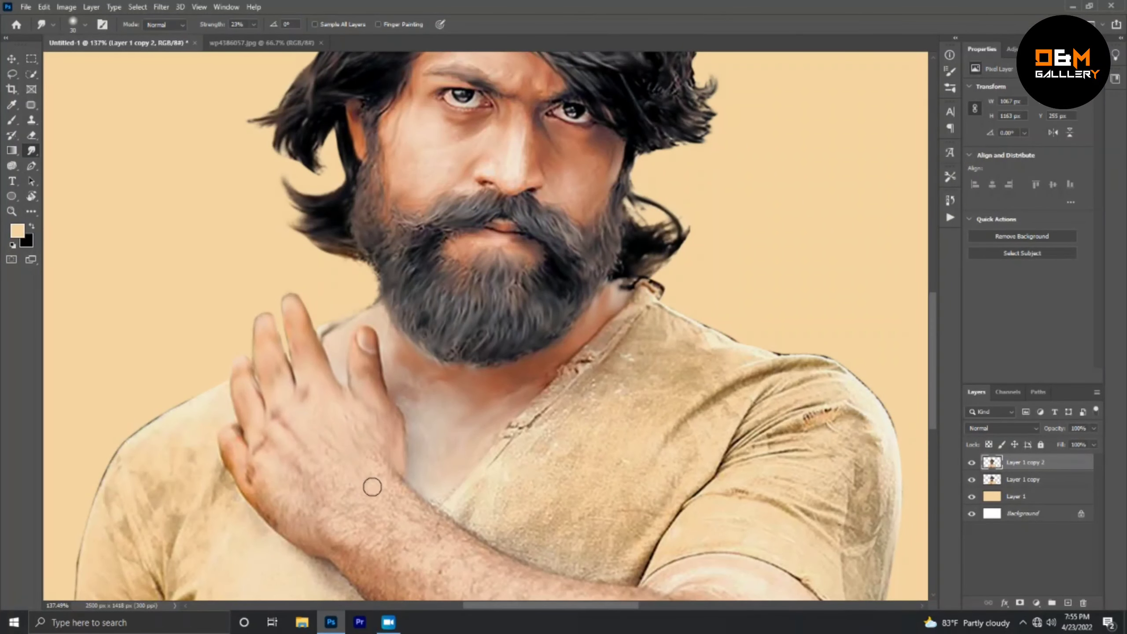
scroll(283, 519, down, 2)
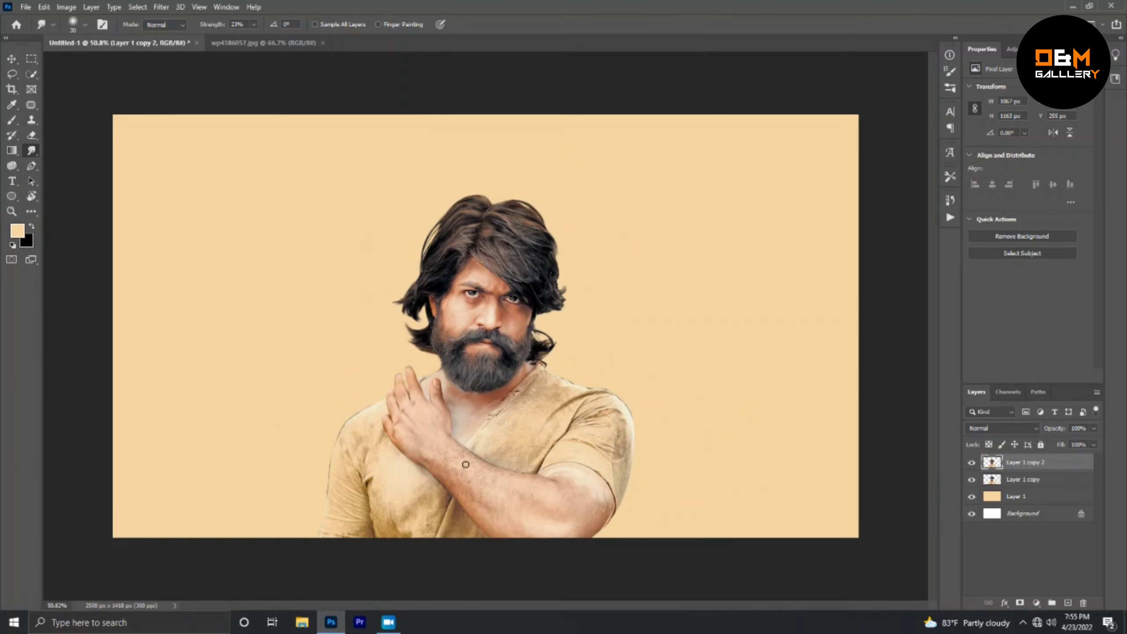
scroll(436, 445, up, 3)
scroll(362, 330, up, 1)
scroll(407, 340, down, 3)
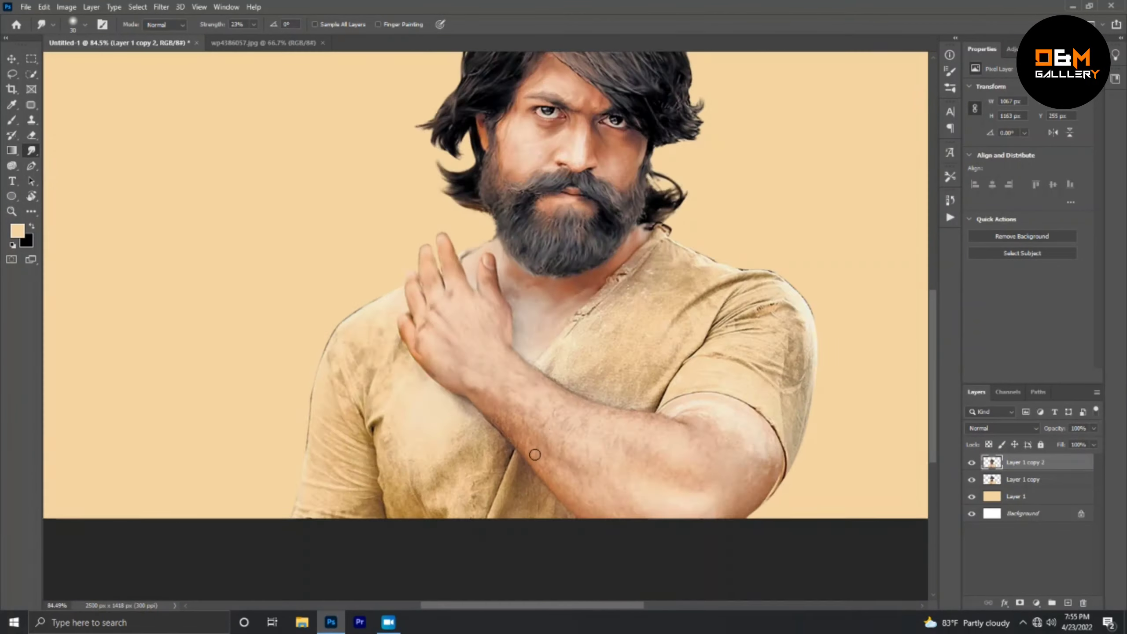
scroll(492, 401, up, 1)
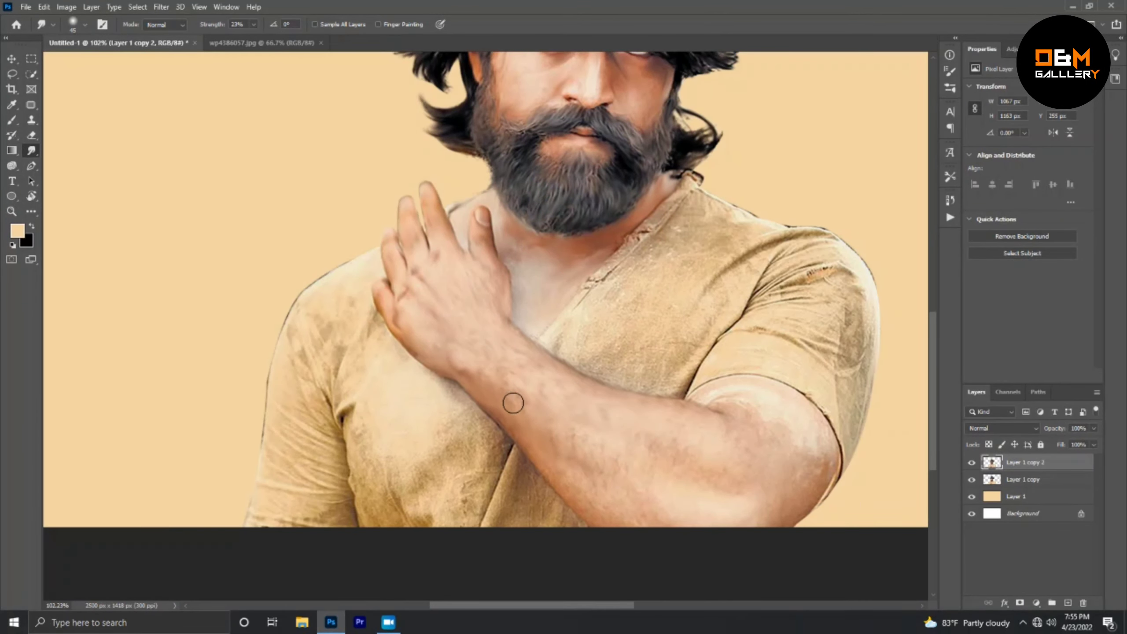
scroll(616, 433, up, 2)
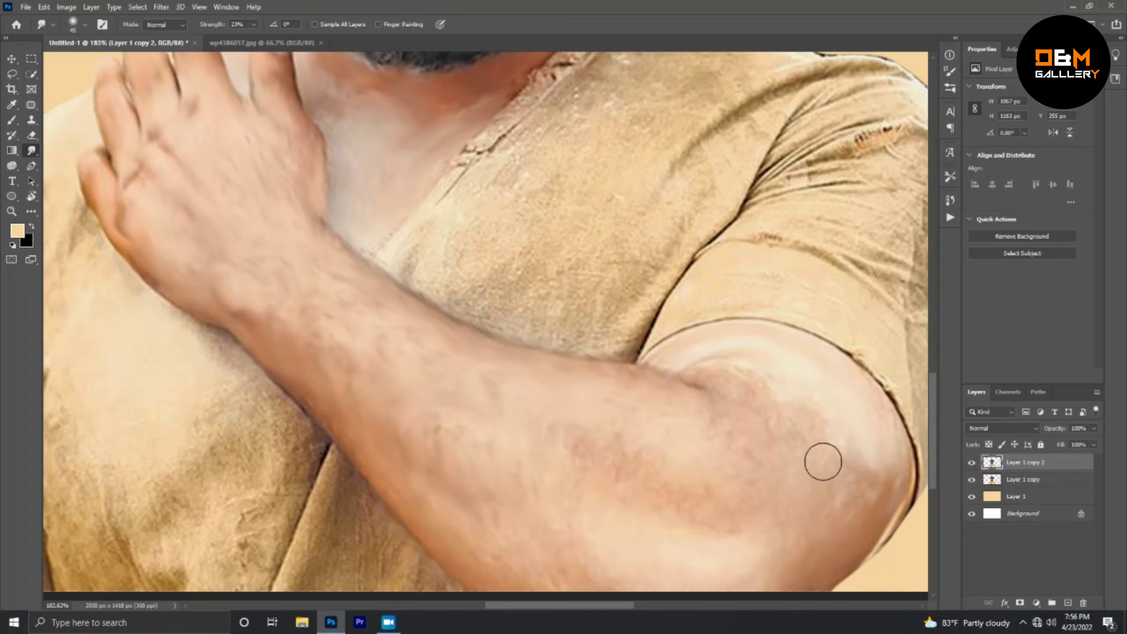
scroll(667, 216, down, 2)
scroll(460, 359, up, 2)
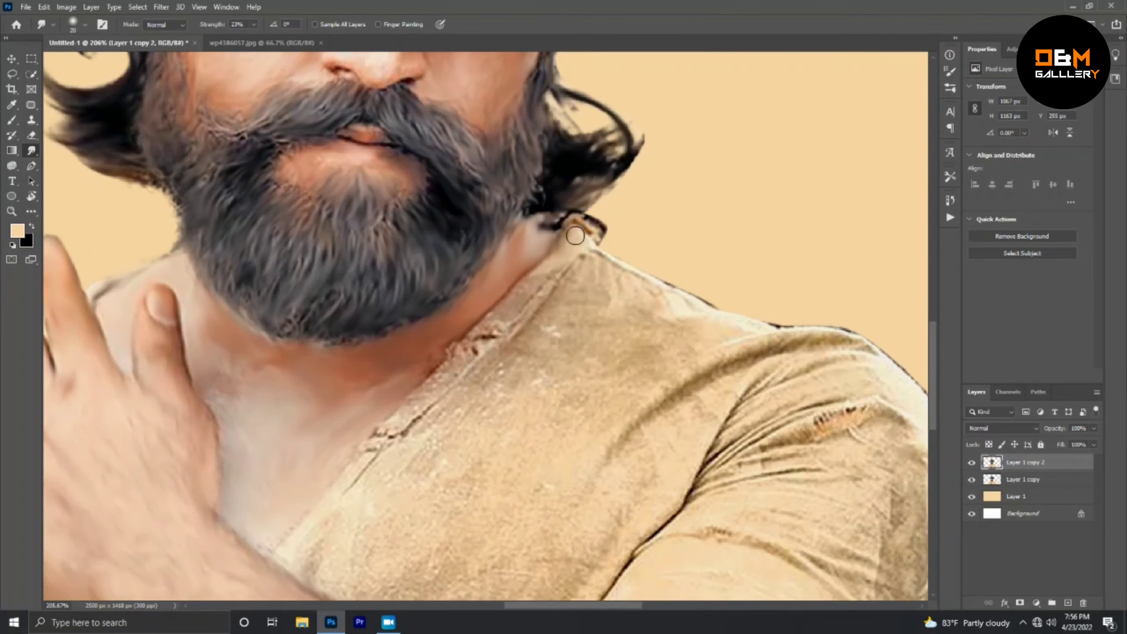
key(bracketleft)
key(bracketleft)
key(bracketleft)
Smudge the shirt front and sleeve into painterly texture, alternating brush sizes.
scroll(307, 559, down, 3)
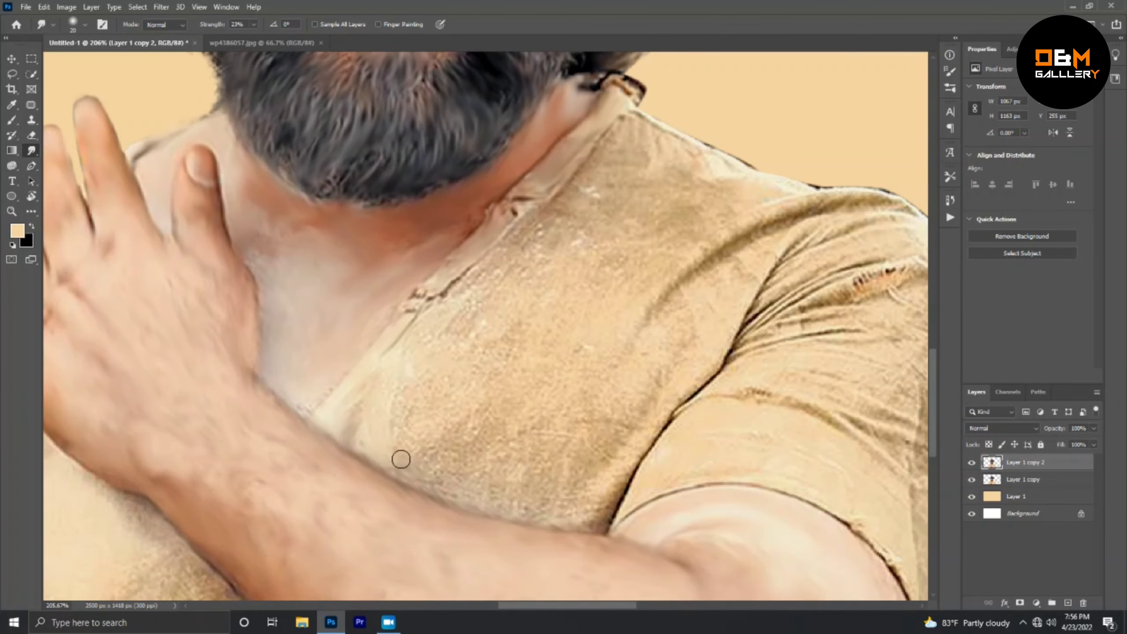
scroll(484, 258, down, 1)
key(bracketright)
key(bracketright)
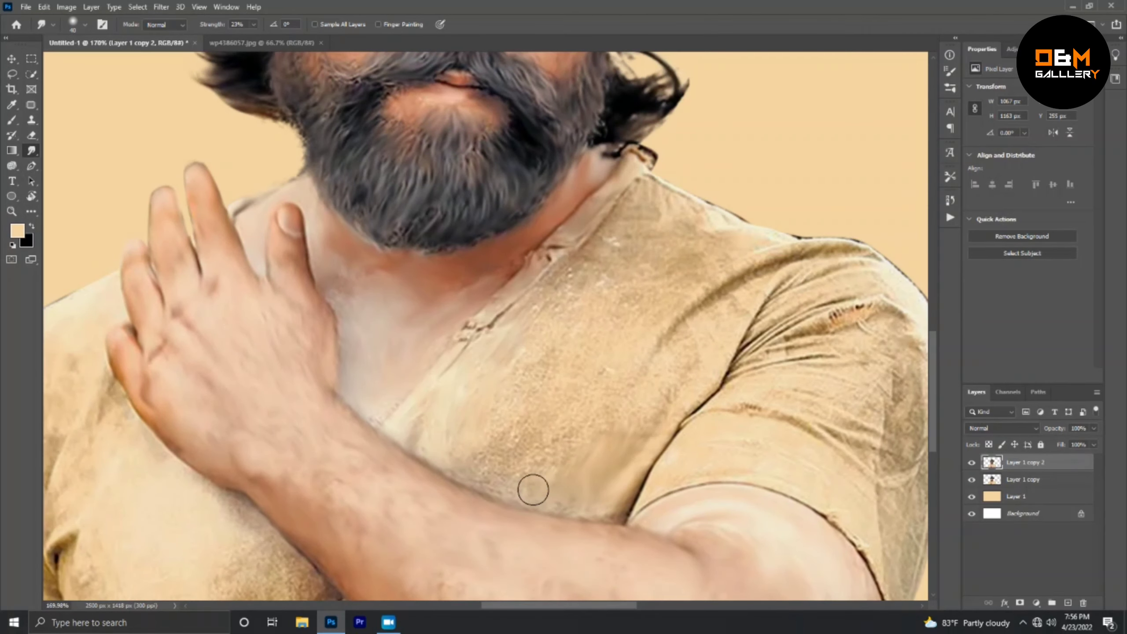
scroll(606, 421, down, 3)
key(bracketleft)
key(bracketleft)
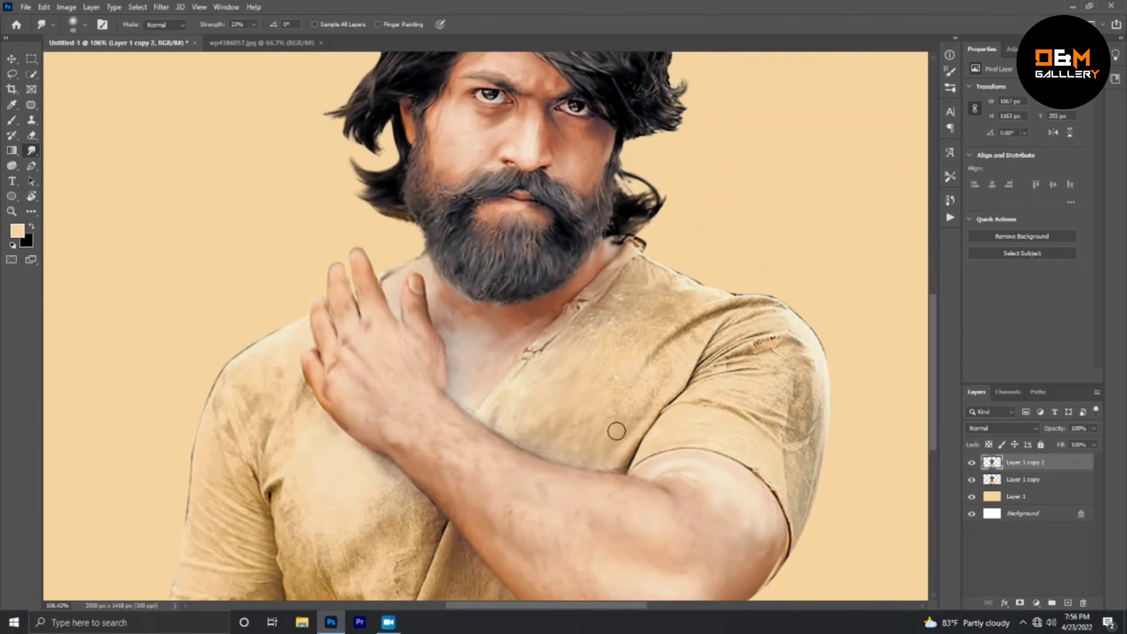
scroll(625, 206, up, 4)
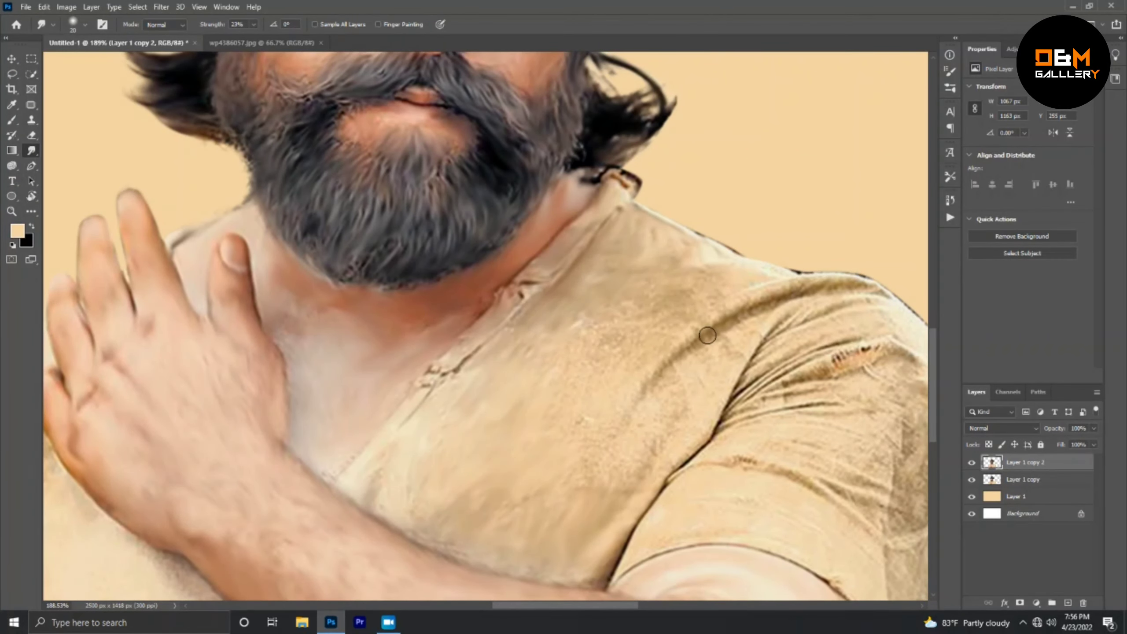
scroll(565, 359, down, 2)
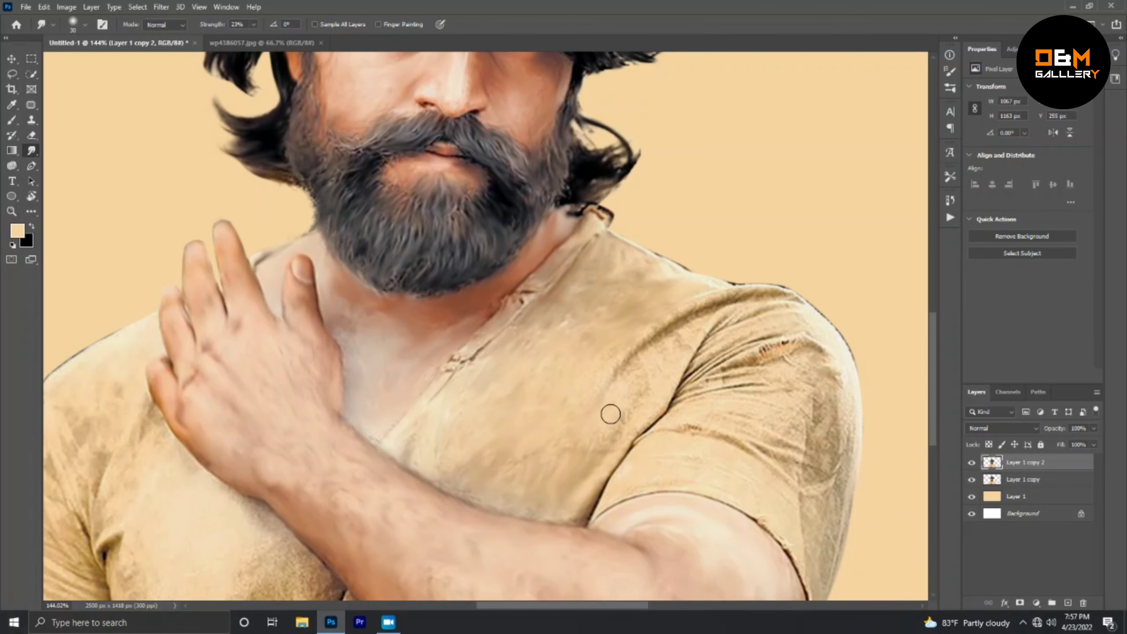
scroll(729, 296, down, 3)
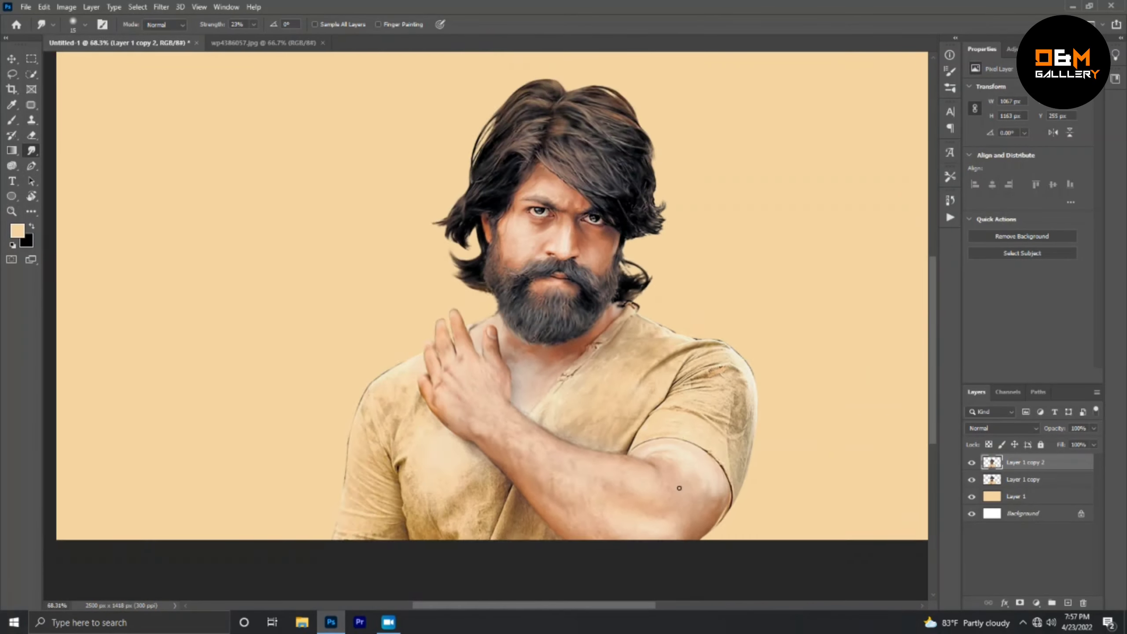
scroll(709, 254, up, 2)
key(bracketright)
key(bracketright)
key(bracketright)
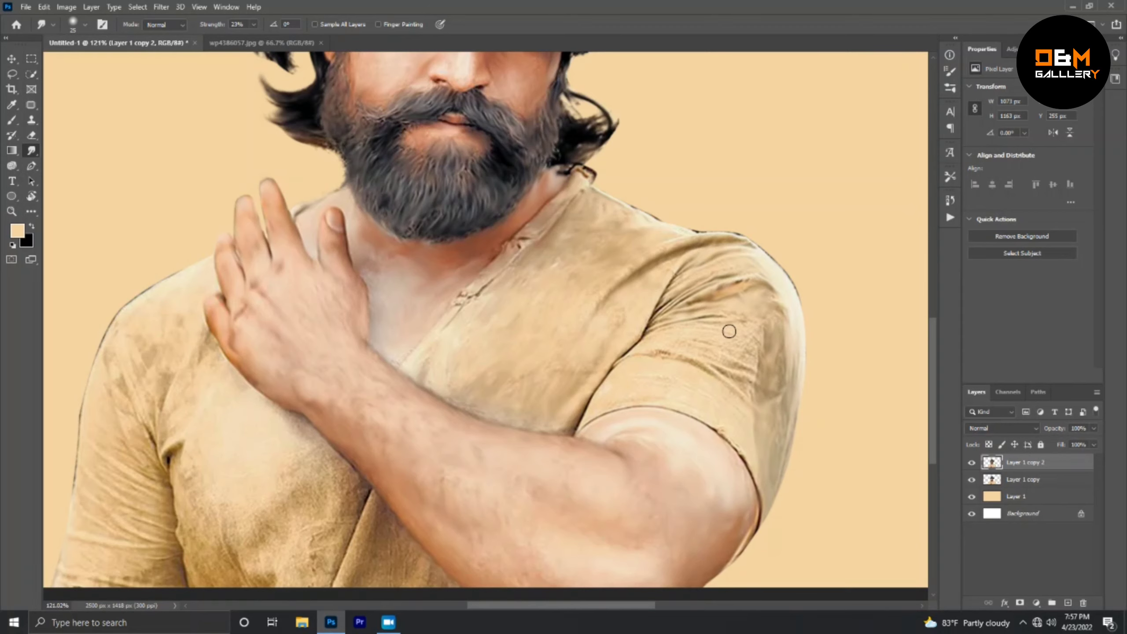
scroll(670, 336, down, 10)
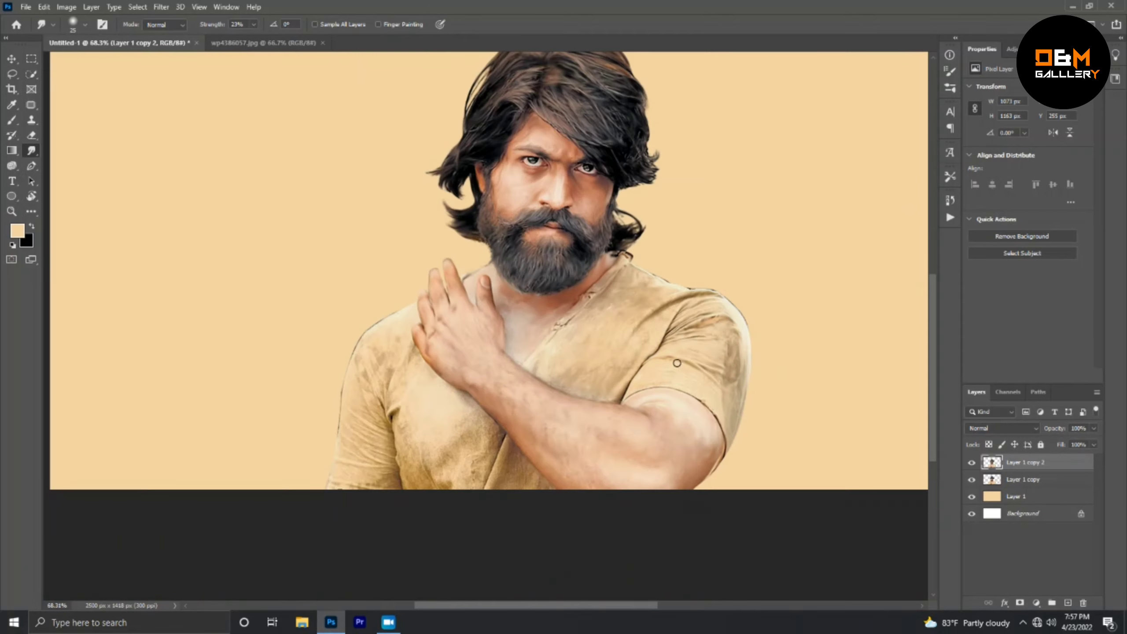
scroll(478, 442, up, 11)
Erase stray edges on Layer 1 copy, then resume smudging on Layer 1 copy 2.
key(e)
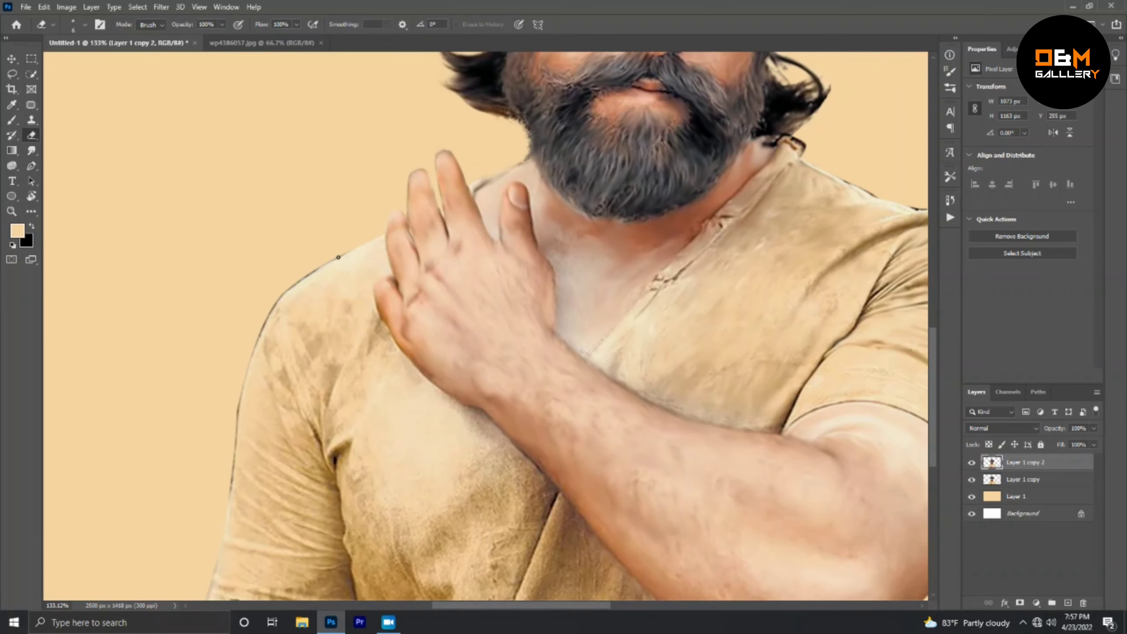
key(alt+bracketleft)
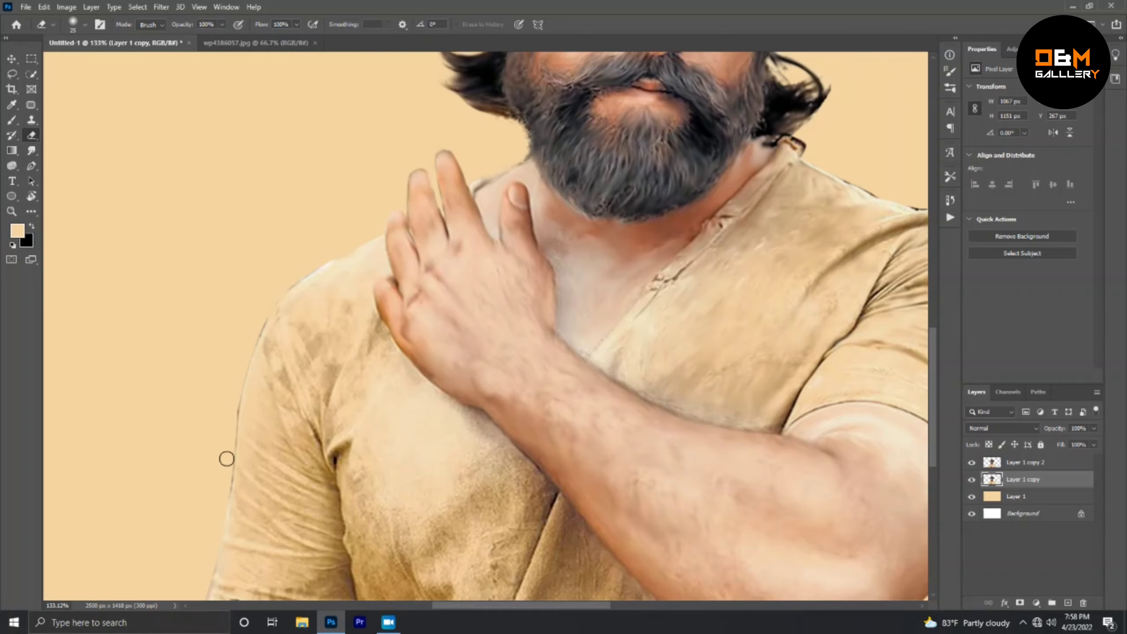
key(alt+bracketright)
scroll(302, 368, up, 2)
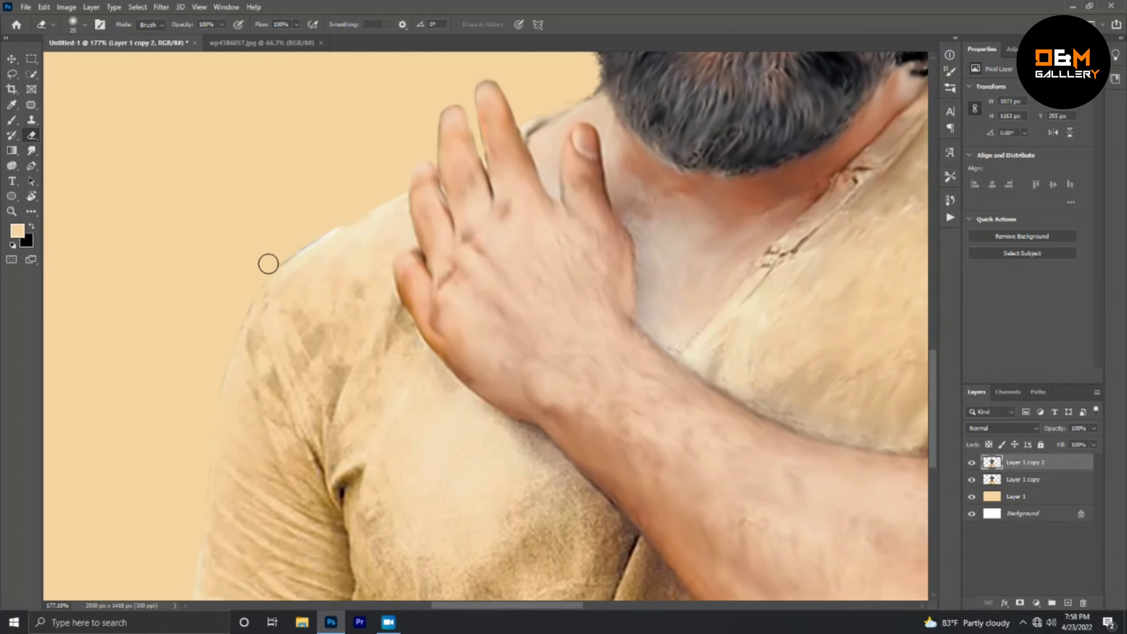
scroll(921, 460, down, 3)
click(32, 151)
Smooth the dark shirt wrinkles below the hand with a 50 px smudge brush.
scroll(607, 487, up, 4)
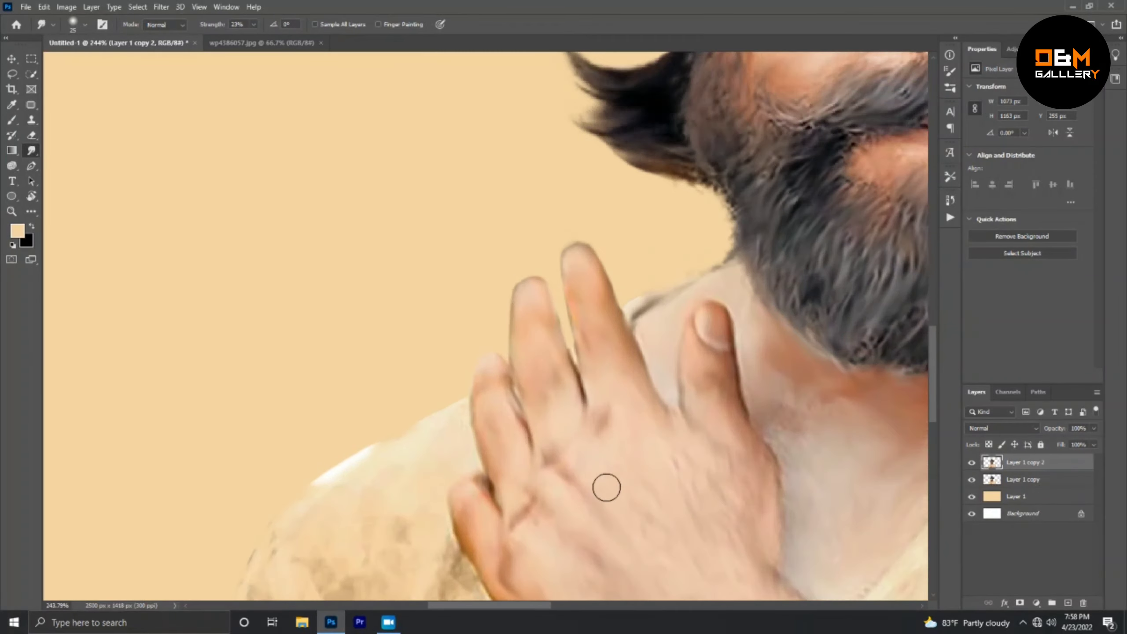
scroll(333, 528, down, 2)
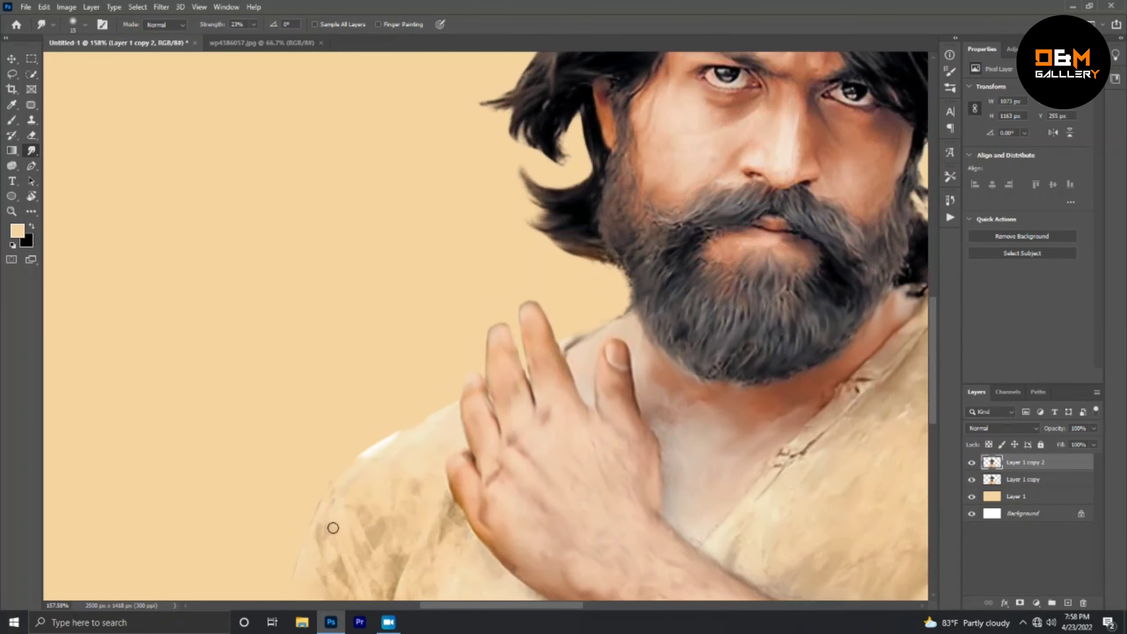
scroll(434, 322, down, 5)
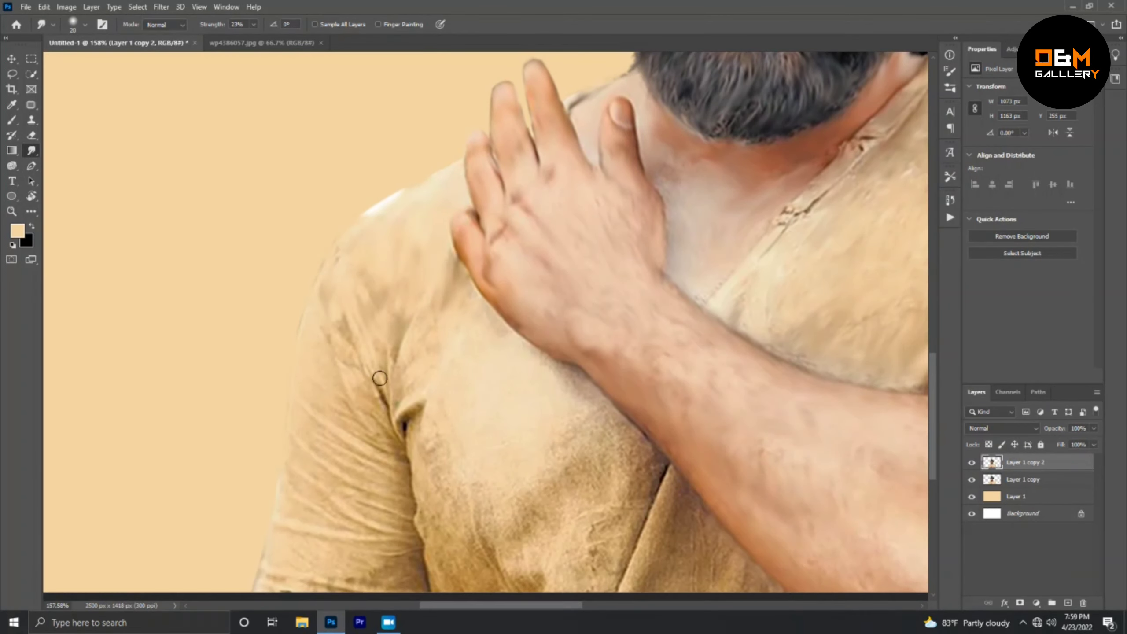
scroll(626, 448, down, 2)
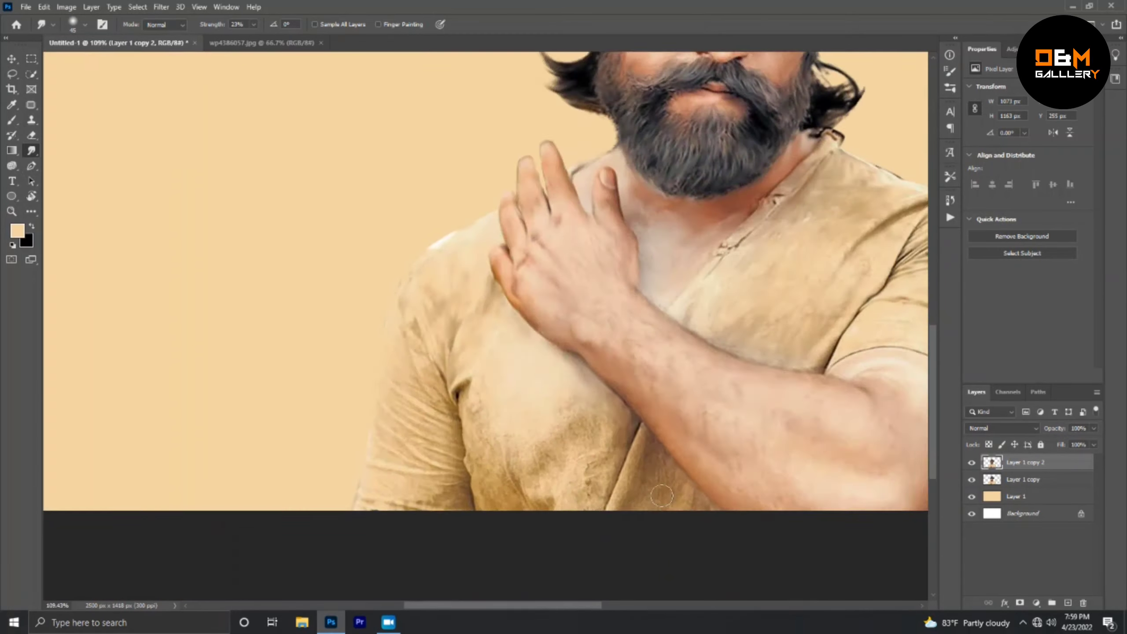
scroll(615, 473, up, 2)
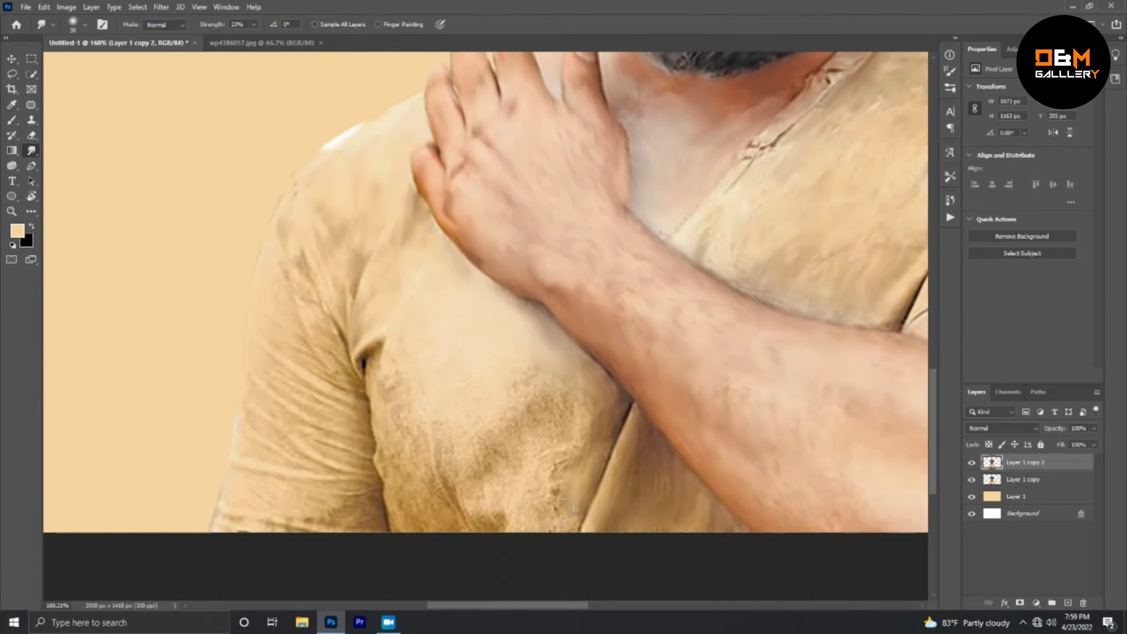
key(bracketright)
key(bracketright)
mouse_move(562, 509)
mouse_down()
mouse_move(530, 418)
mouse_move(463, 476)
mouse_move(390, 367)
mouse_move(452, 459)
mouse_up()
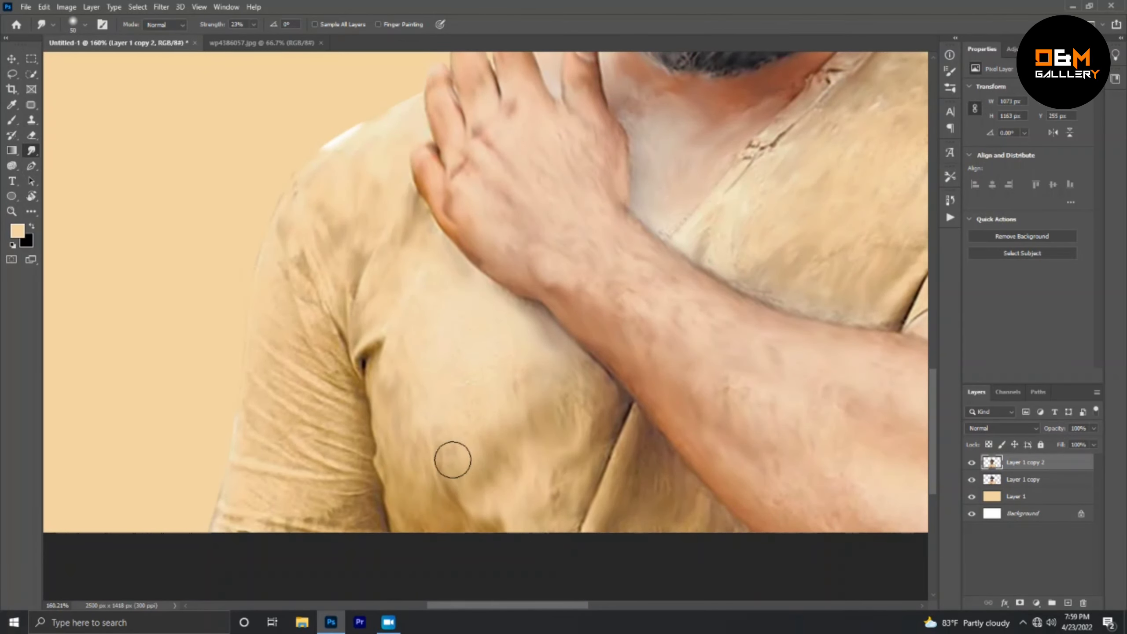
scroll(319, 328, up, 3)
key(e)
Make a final edit pass on Layer 1 copy, then return to Layer 1 copy 2 with the Brush tool.
key(alt+bracketleft)
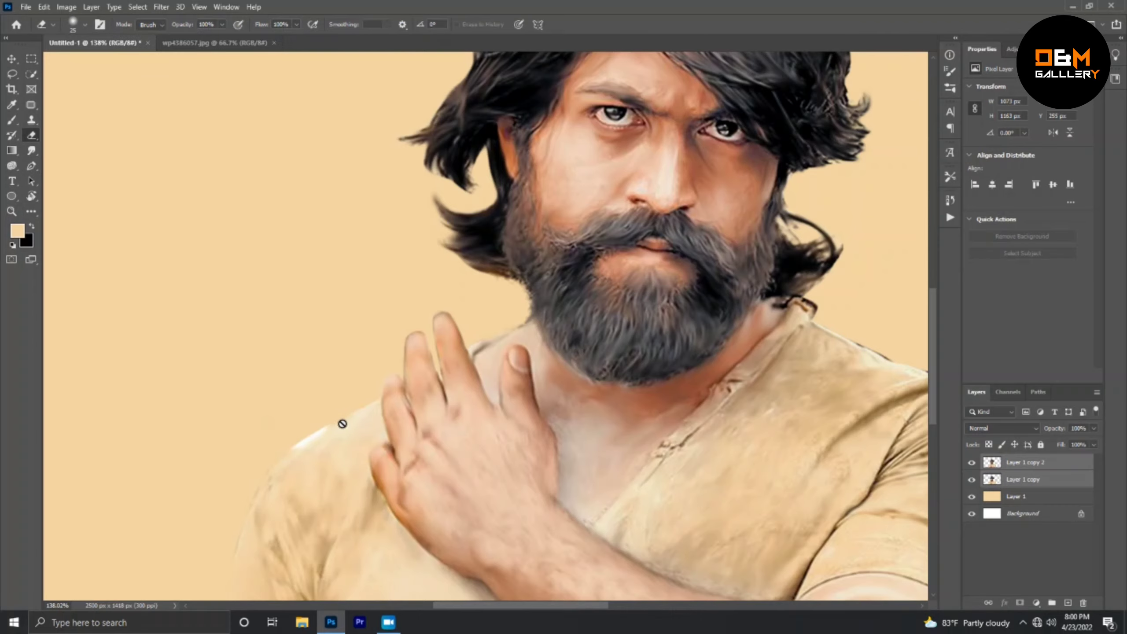
key(alt+bracketright)
key(alt+bracketleft)
scroll(148, 473, down, 2)
key(b)
scroll(497, 416, up, 4)
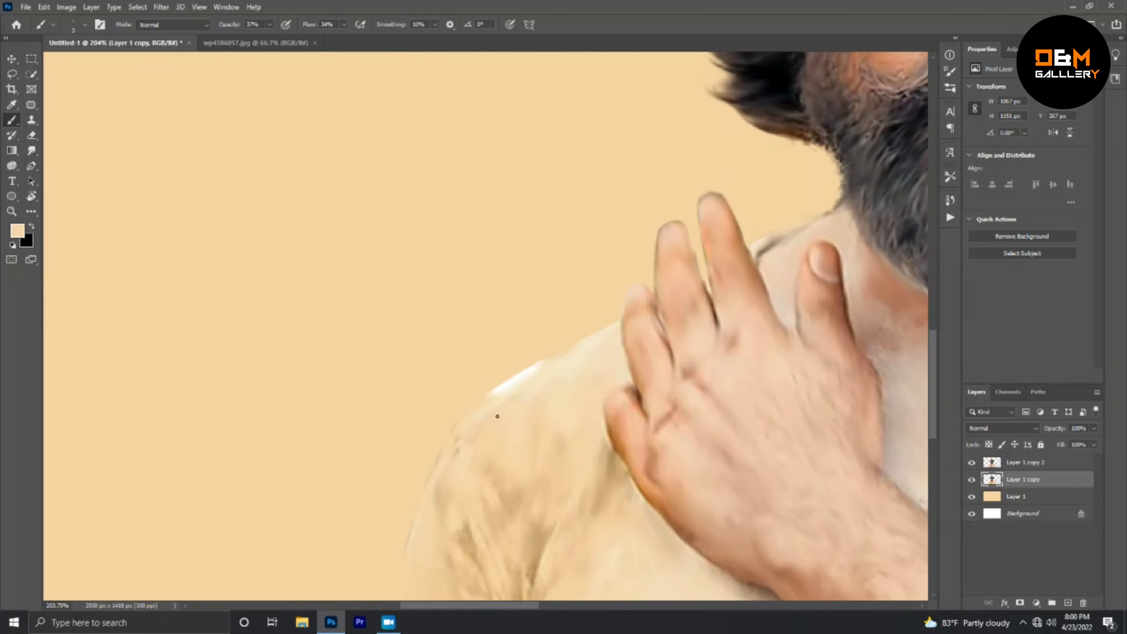
key(alt+bracketright)
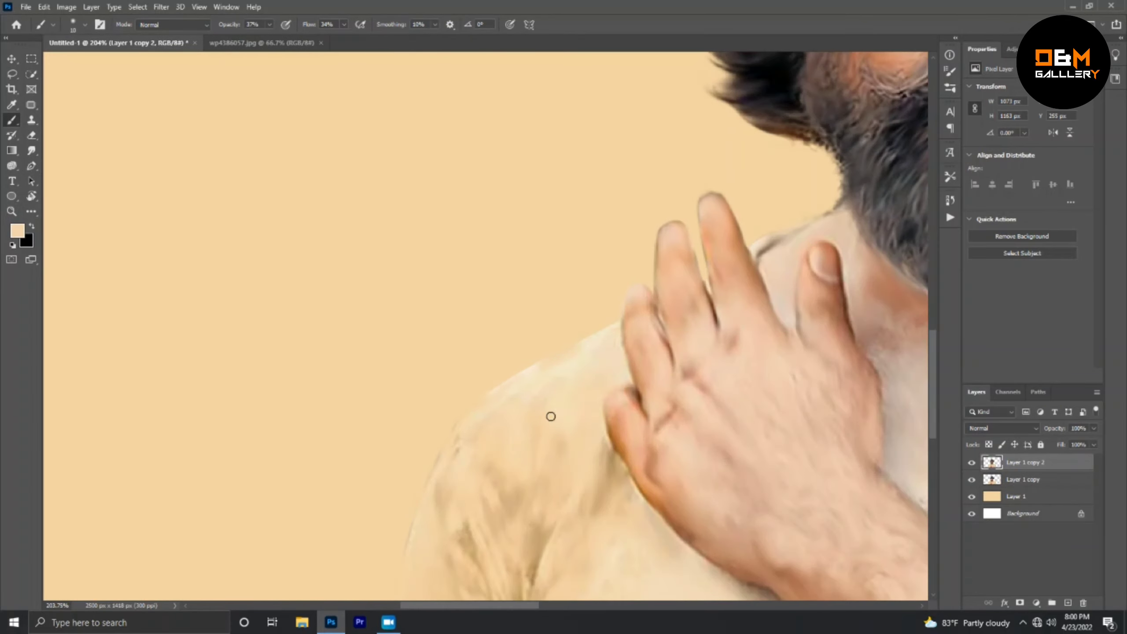
Choose the Brush Tool with a large splatter preset and add a new Layer 2 on top.
scroll(551, 416, down, 2)
scroll(519, 409, down, 2)
scroll(537, 379, down, 2)
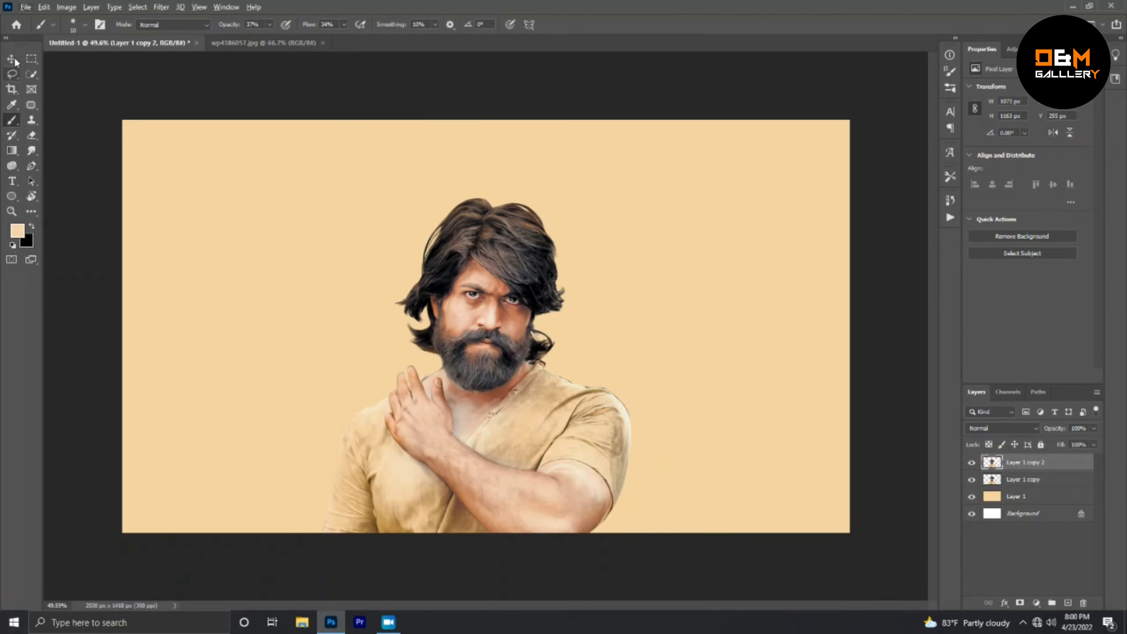
scroll(537, 379, up, 1)
scroll(537, 380, down, 1)
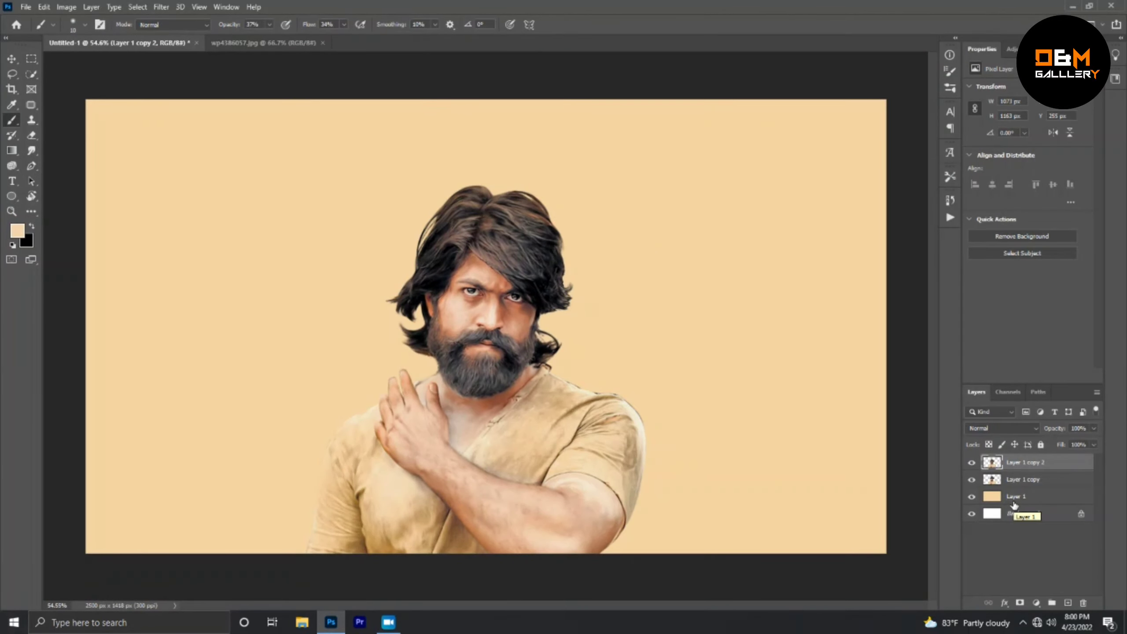
scroll(277, 226, down, 2)
right_click(12, 119)
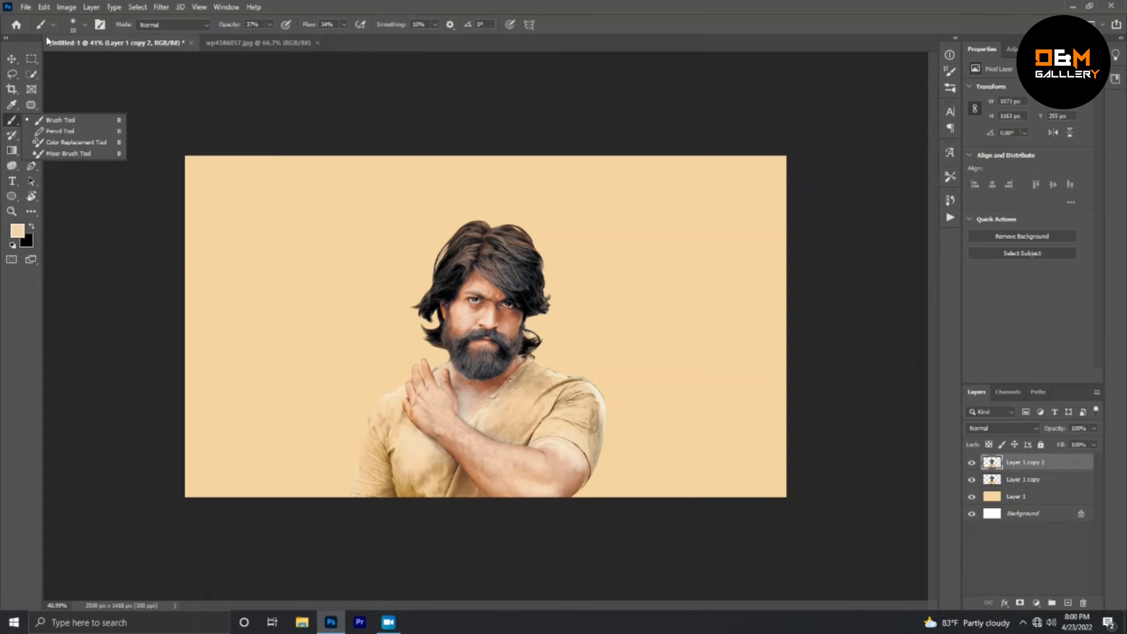
click(949, 71)
click(949, 71)
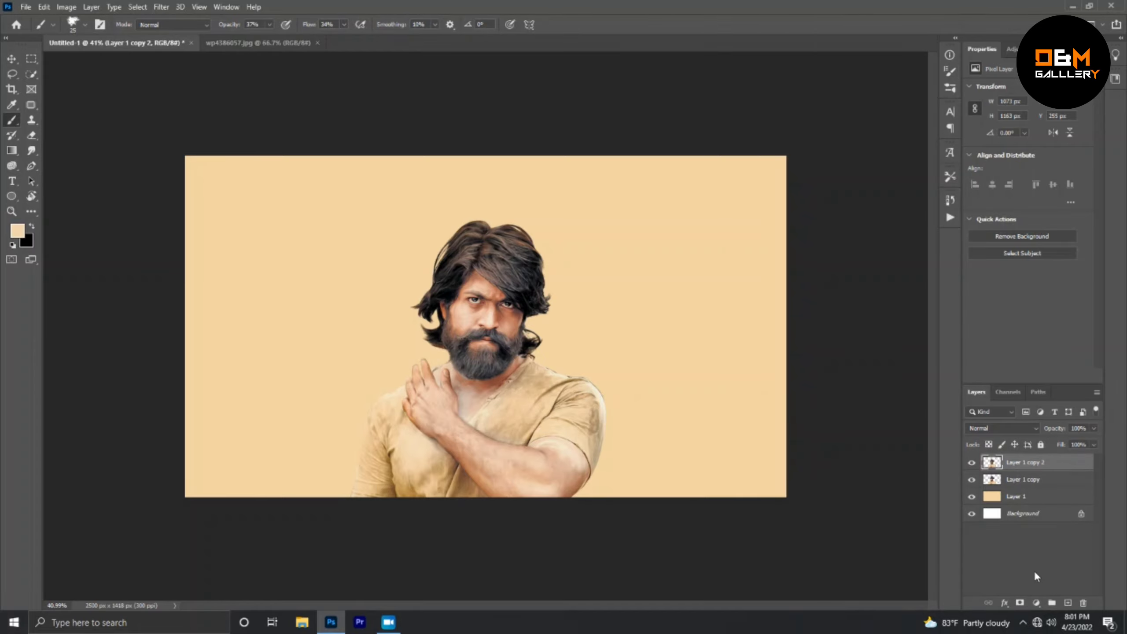
click(1068, 602)
Paint green clouds at the upper right and move the paint layer beneath the portrait layers.
key(i)
click(17, 229)
click(738, 402)
key(b)
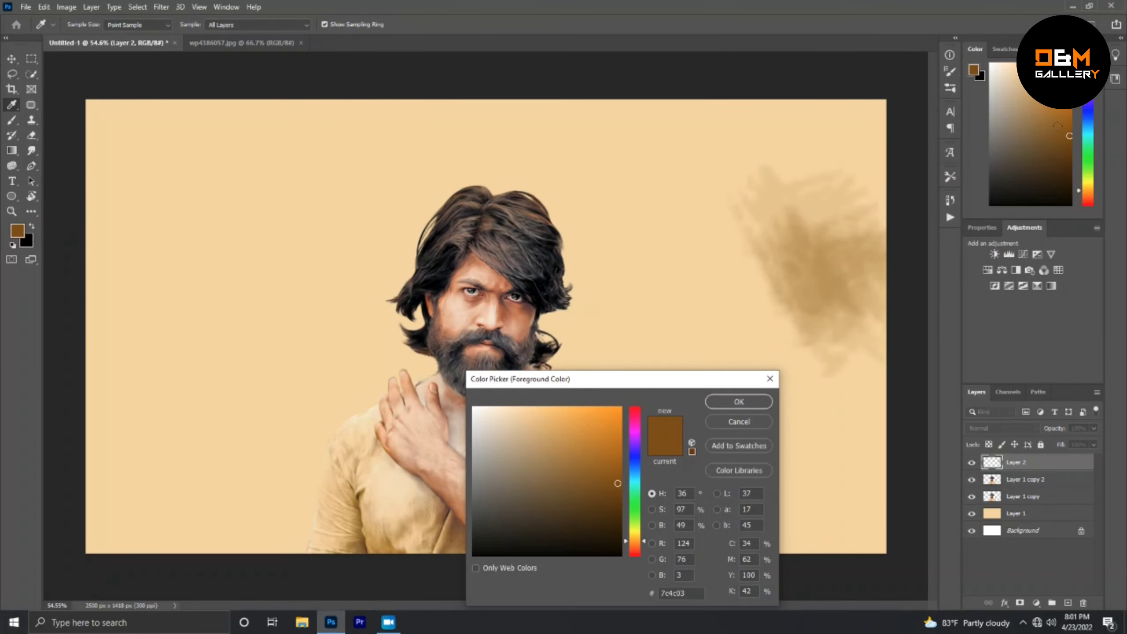
drag(830, 126, 830, 163)
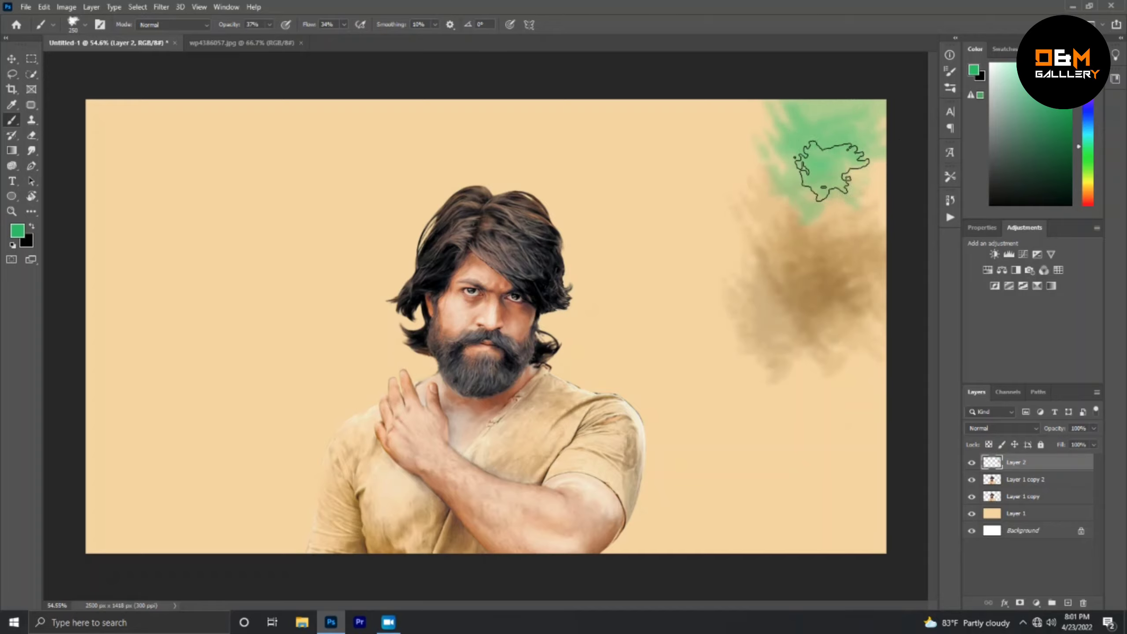
drag(754, 213, 718, 195)
drag(147, 377, 355, 399)
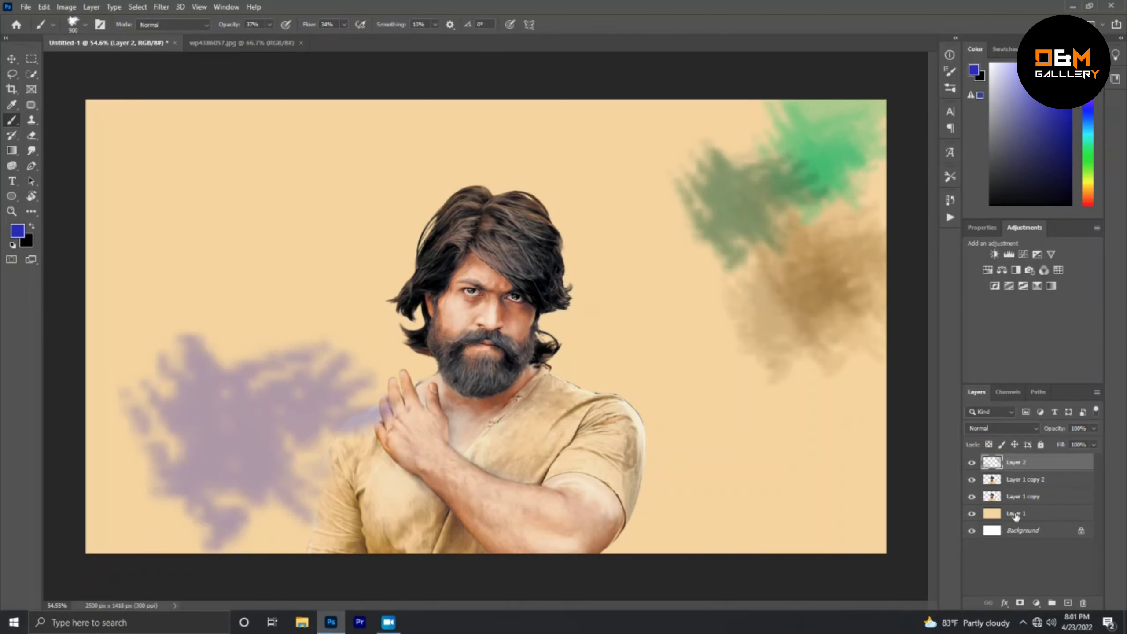
Paint olive, green, pink and dark magenta clouds around the face and lower left.
click(1079, 175)
mouse_move(230, 497)
mouse_down()
mouse_move(293, 541)
mouse_move(346, 453)
mouse_up()
drag(444, 338, 337, 435)
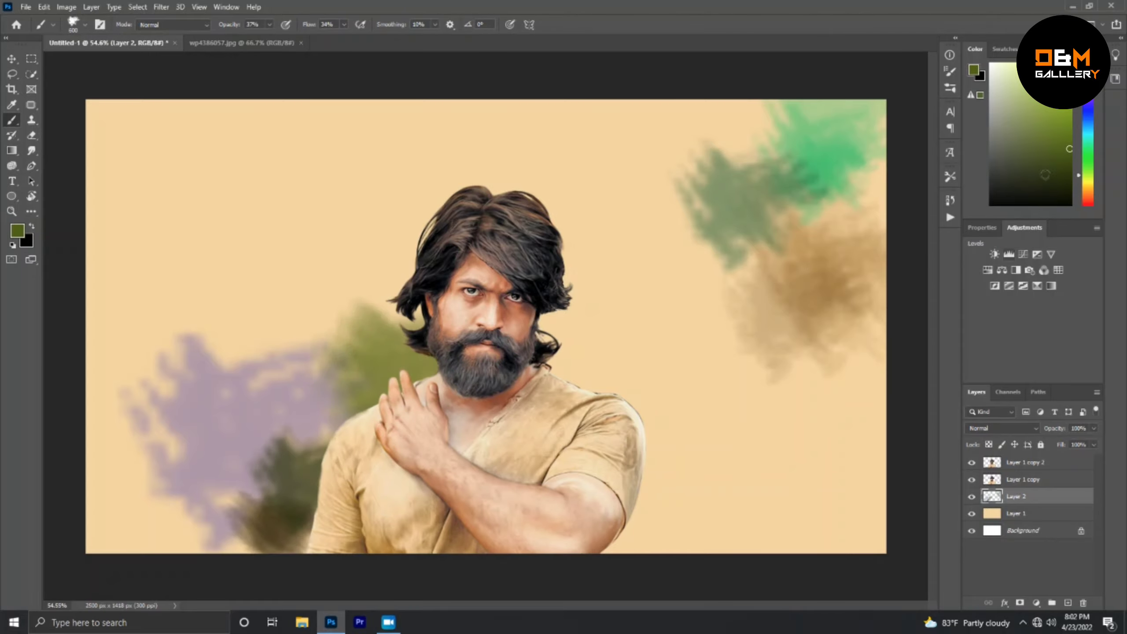
click(1087, 111)
click(1064, 73)
drag(355, 257, 576, 222)
scroll(476, 302, down, 2)
drag(352, 516, 314, 465)
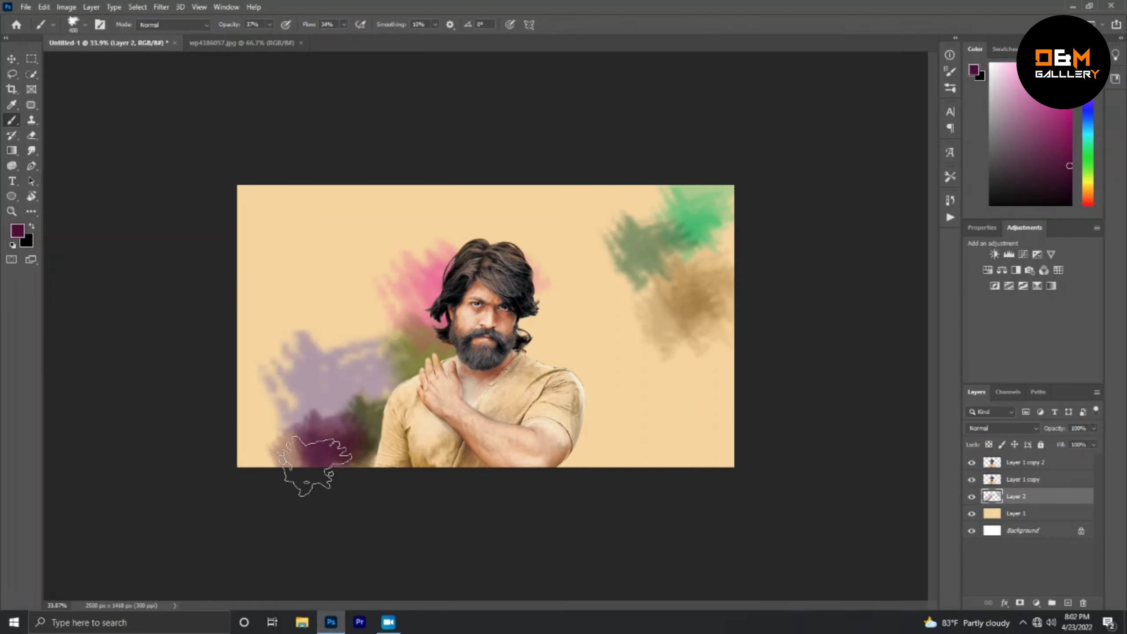
Paint brown at the upper left and blue right of the face, resizing the brush to 400–700.
alt+click(693, 381)
key(bracketleft)
key(bracketleft)
key(bracketleft)
drag(266, 324, 391, 390)
alt+click(288, 249)
key(bracketright)
key(bracketright)
key(bracketright)
key(bracketleft)
key(bracketleft)
click(1088, 115)
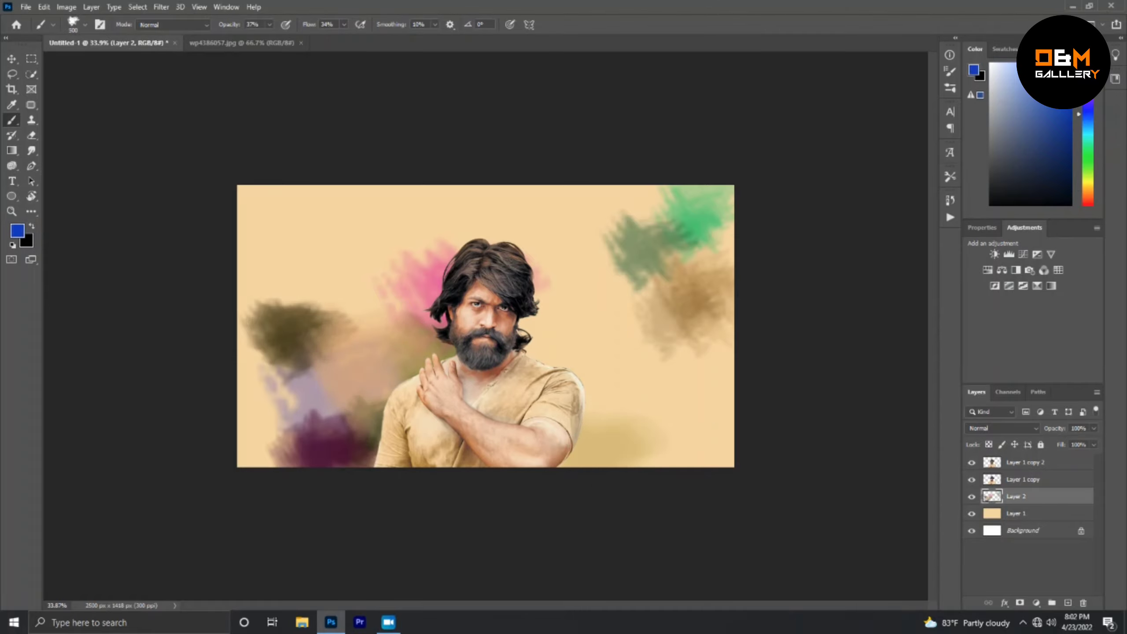
drag(554, 337, 608, 382)
Add teal right of the face and green across the top with an 800 brush.
click(1087, 130)
drag(555, 320, 628, 226)
click(1086, 155)
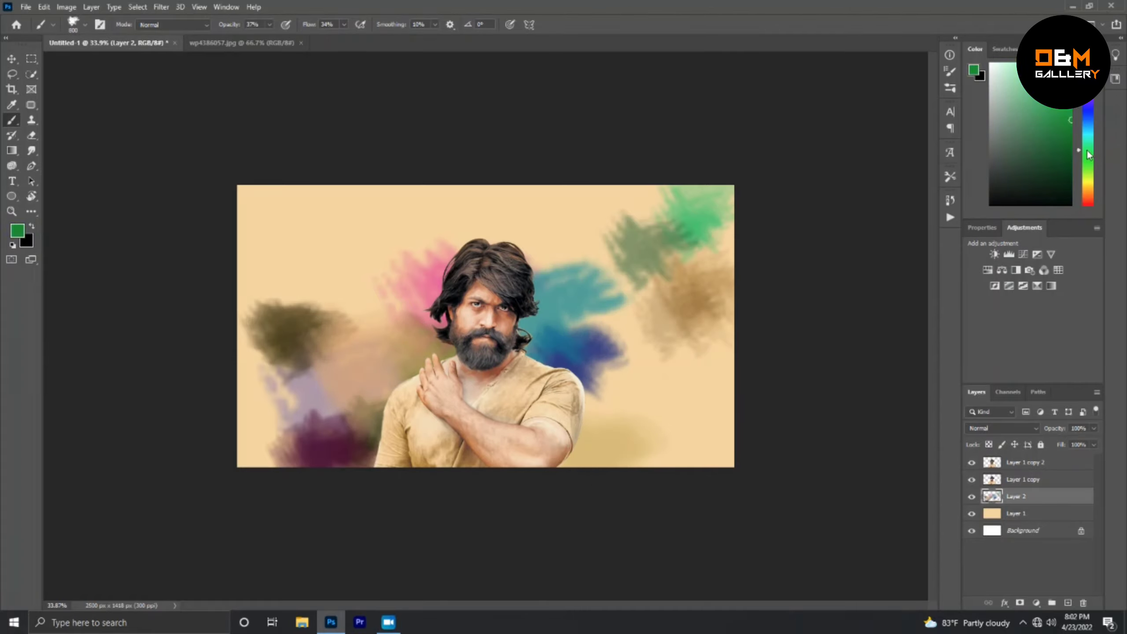
key(bracketright)
key(bracketright)
key(bracketright)
drag(488, 222, 578, 189)
click(1087, 112)
key(bracketleft)
Paint purple at lower left, right of the face and above the head, then green over the top.
drag(257, 390, 338, 444)
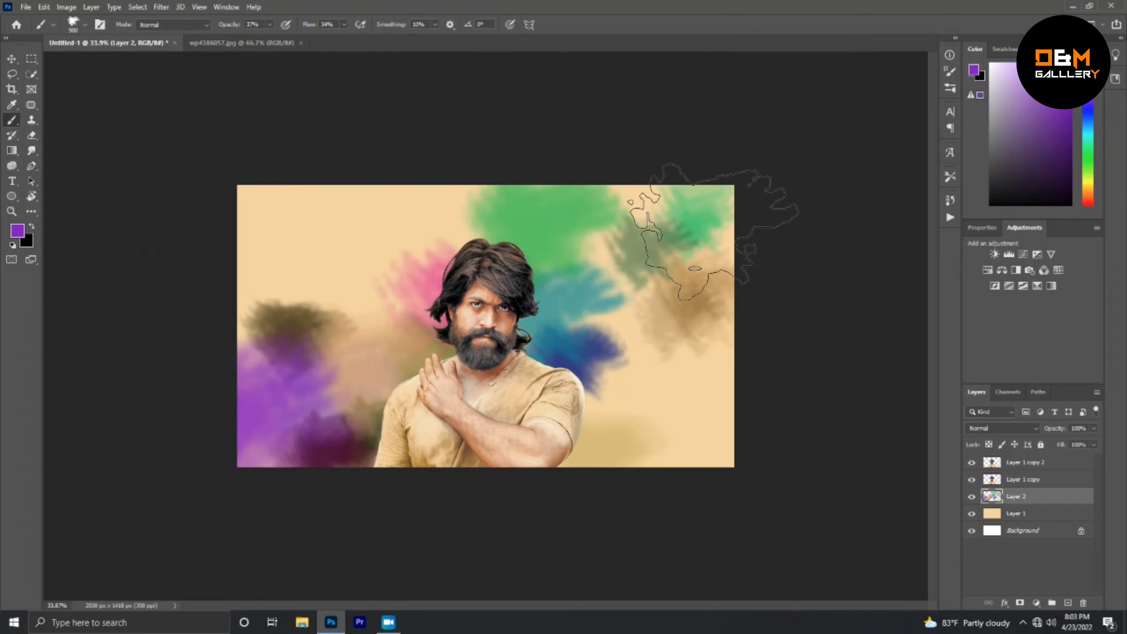
drag(532, 337, 590, 284)
drag(443, 266, 399, 200)
click(1092, 156)
drag(310, 266, 532, 178)
Paint dark olive at the lower left and orange at the lower right and upper middle.
click(1088, 197)
key(bracketleft)
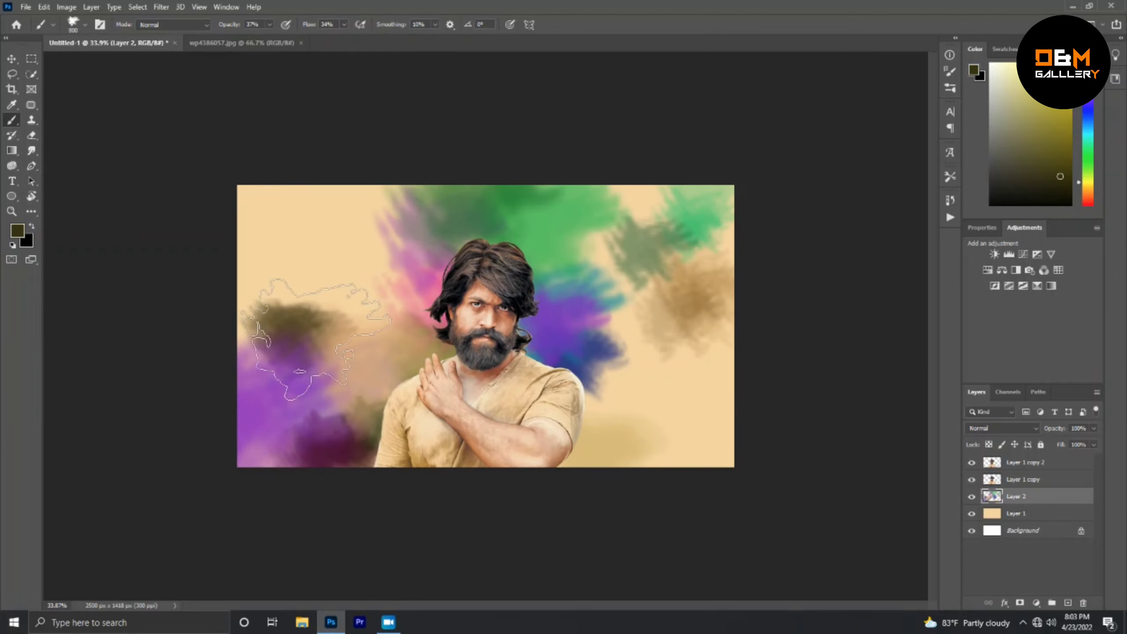
drag(266, 288, 422, 333)
click(1060, 176)
click(1069, 80)
drag(599, 400, 692, 440)
drag(555, 288, 638, 235)
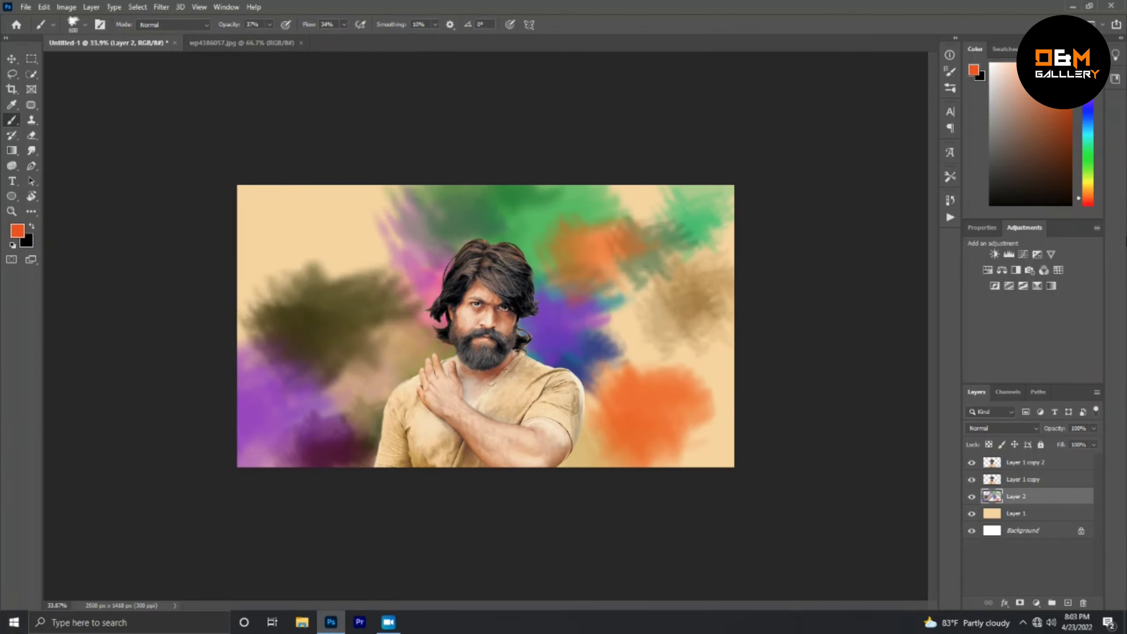
Add a dark blue stroke at upper left and yellow over the upper right, lower right and lower left.
click(1088, 118)
click(1069, 169)
mouse_move(248, 204)
mouse_down()
mouse_move(262, 235)
mouse_move(270, 213)
mouse_up()
click(1065, 75)
drag(643, 205, 727, 249)
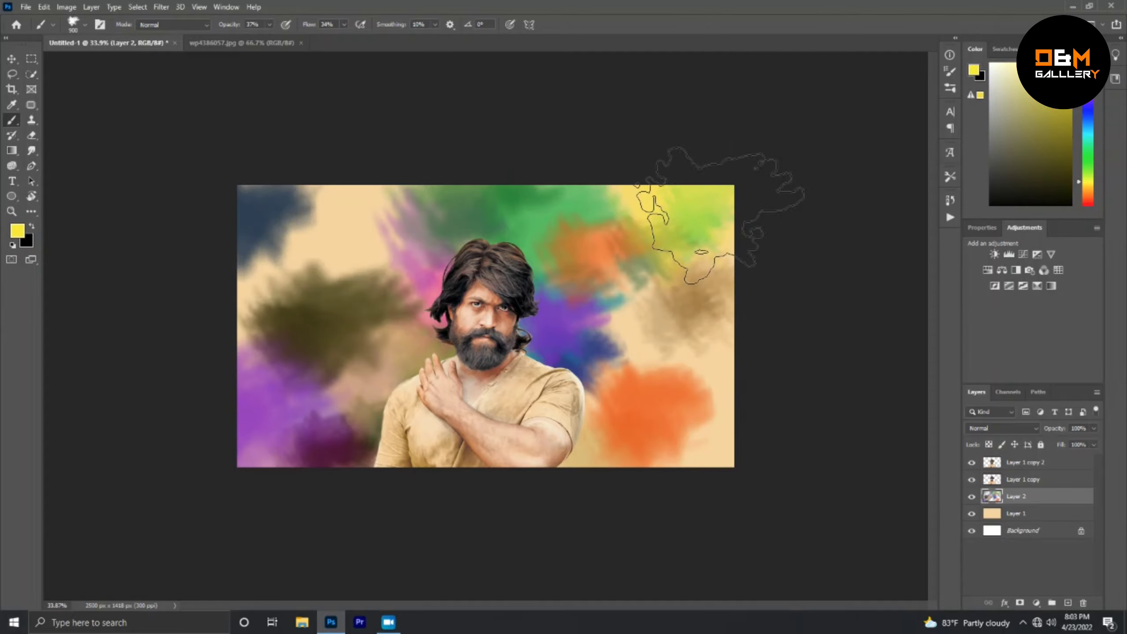
drag(612, 390, 727, 444)
drag(346, 364, 470, 426)
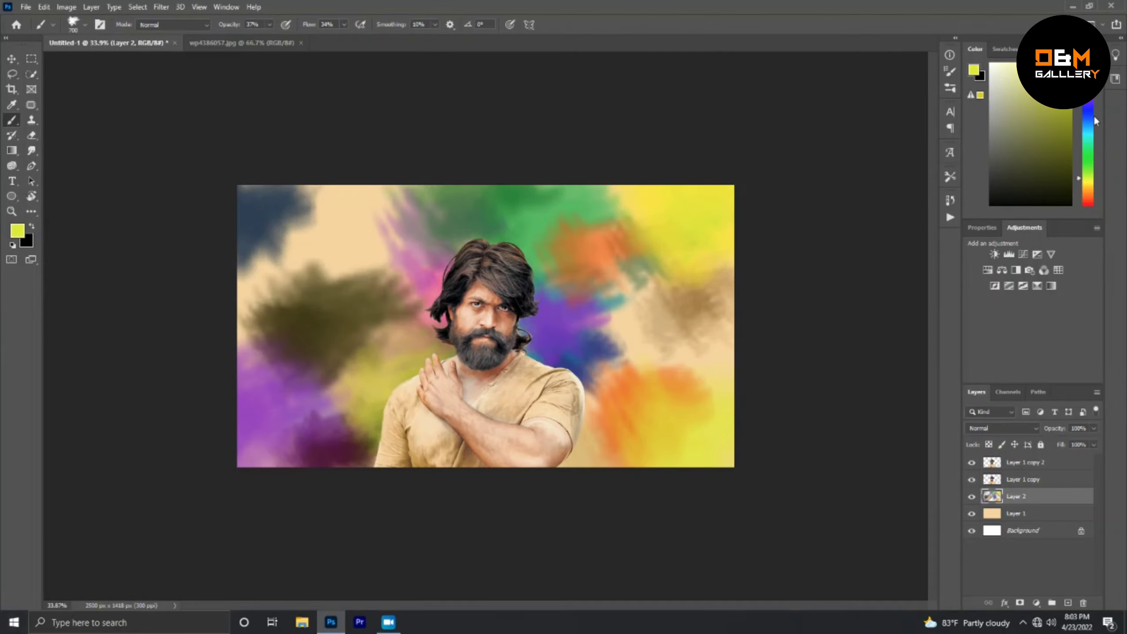
Paint blue-grey at the upper left and right side, and olive on the left of the canvas.
click(1088, 113)
click(1046, 110)
drag(288, 205, 440, 283)
drag(603, 310, 723, 390)
click(1087, 169)
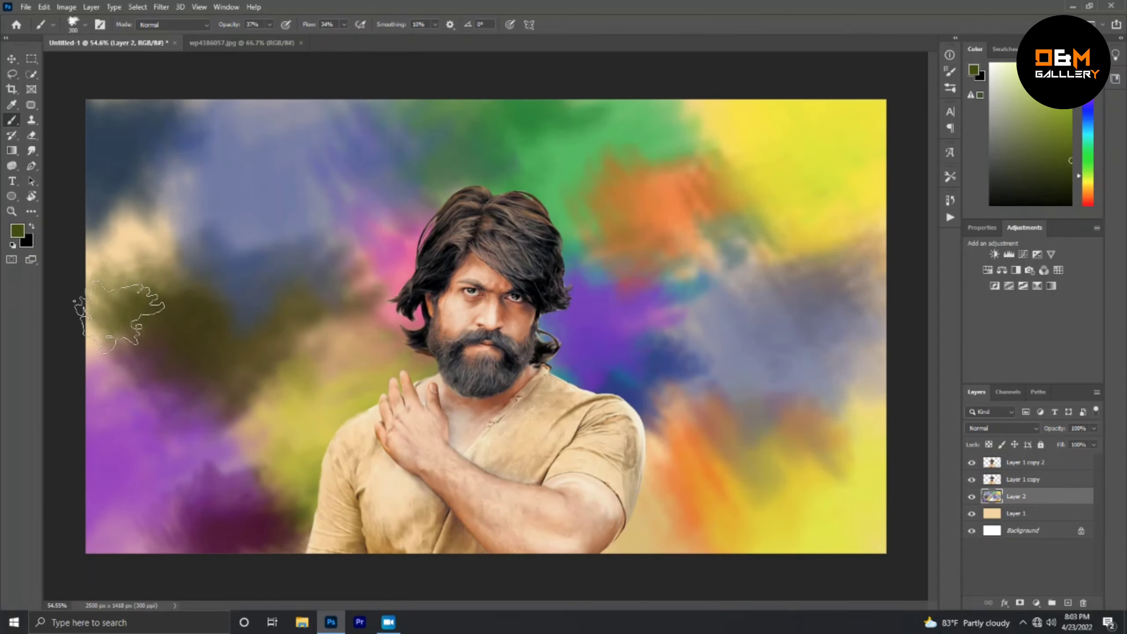
drag(113, 306, 277, 251)
scroll(488, 324, down, 2)
Paint an orange-red cloud on the left with the brush enlarged to 900.
click(1089, 204)
key(bracketright)
key(bracketright)
key(bracketright)
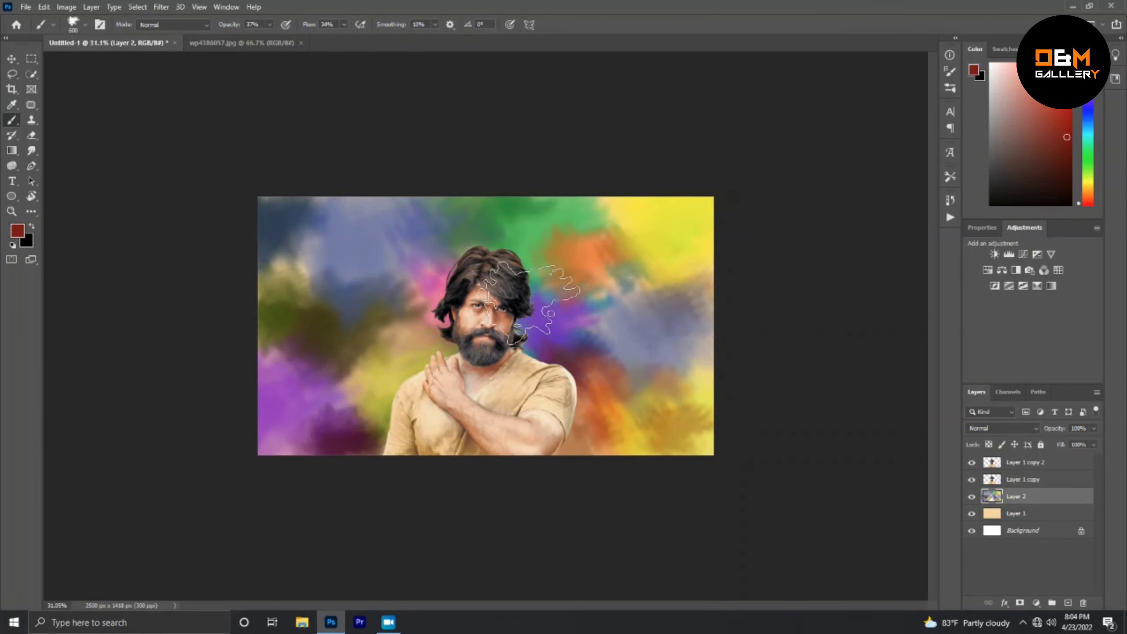
scroll(488, 320, up, 2)
alt+click(461, 213)
key(bracketright)
key(bracketright)
key(bracketright)
click(1087, 200)
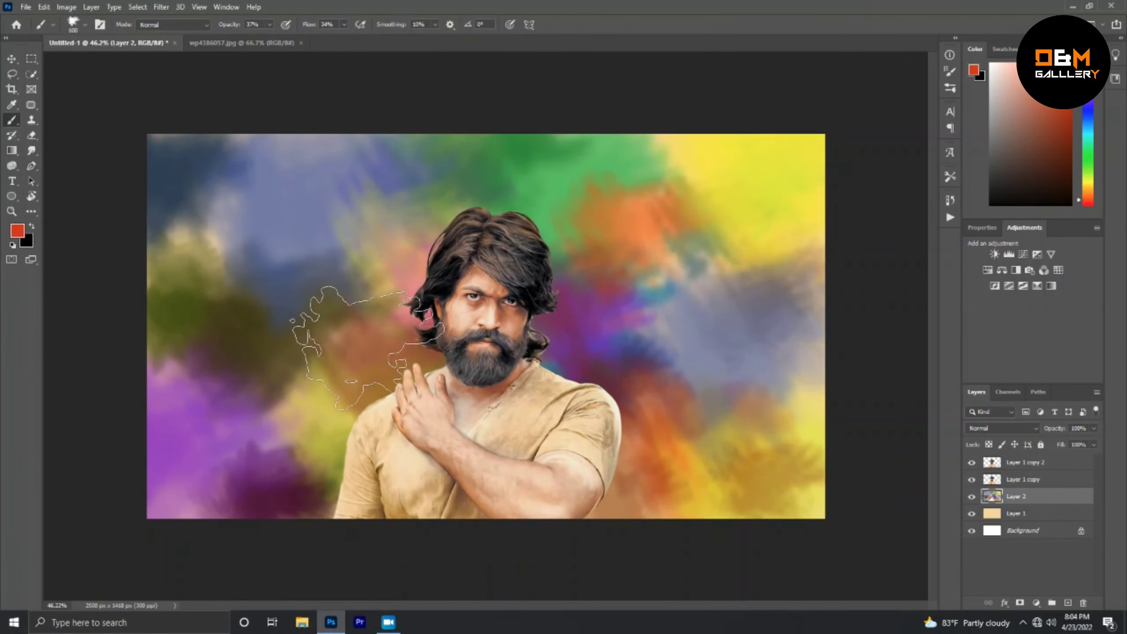
drag(301, 327, 399, 275)
Select the top portrait layer, Layer 1 copy 2, with the Move tool.
scroll(573, 363, down, 1)
click(1087, 160)
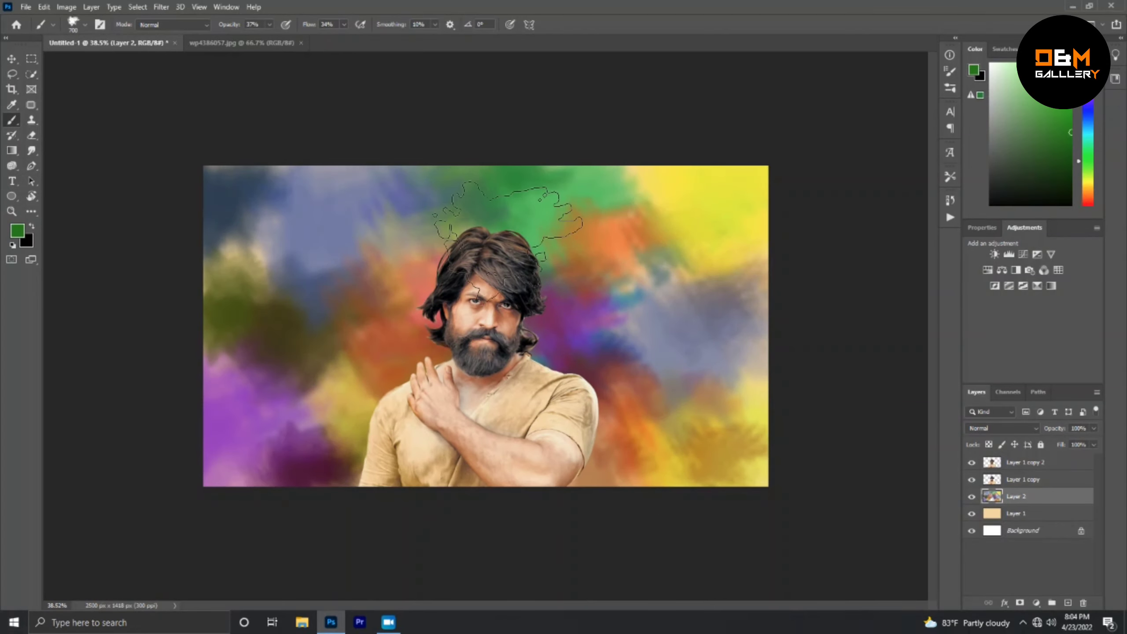
key(v)
click(1021, 479)
Raise the portrait's exposure with Image > Adjustments > Exposure.
click(66, 7)
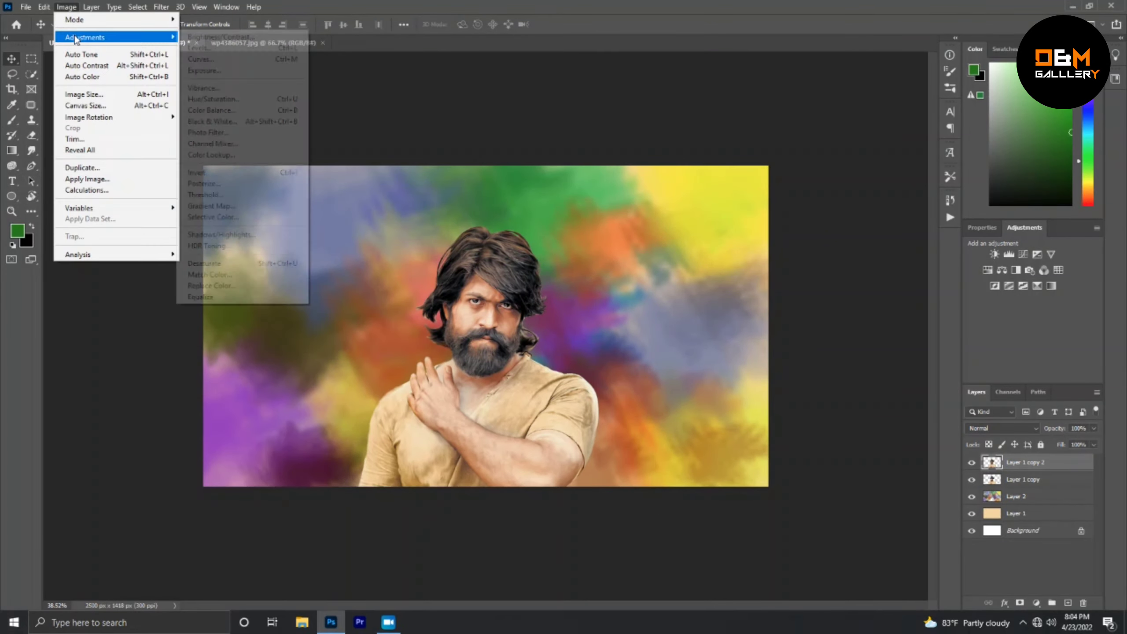
click(205, 70)
drag(809, 418, 805, 416)
click(918, 374)
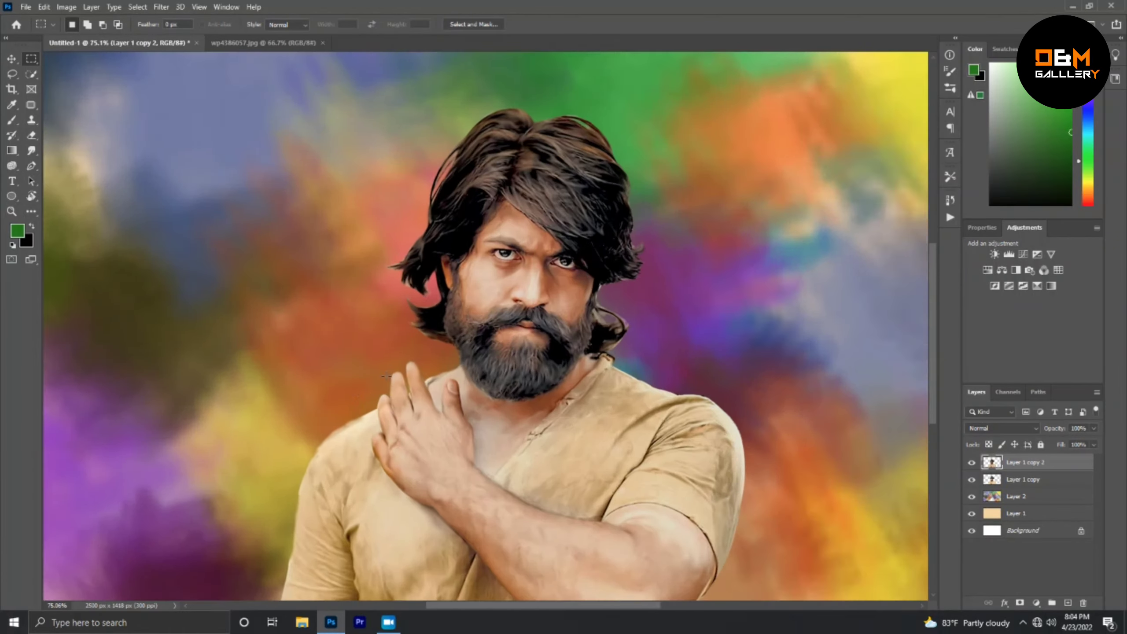
Smudge the shirt, shoulder and sleeve edges into the background, and delete the unused Layer 1 copy.
scroll(386, 377, down, 3)
key(r)
scroll(361, 442, up, 2)
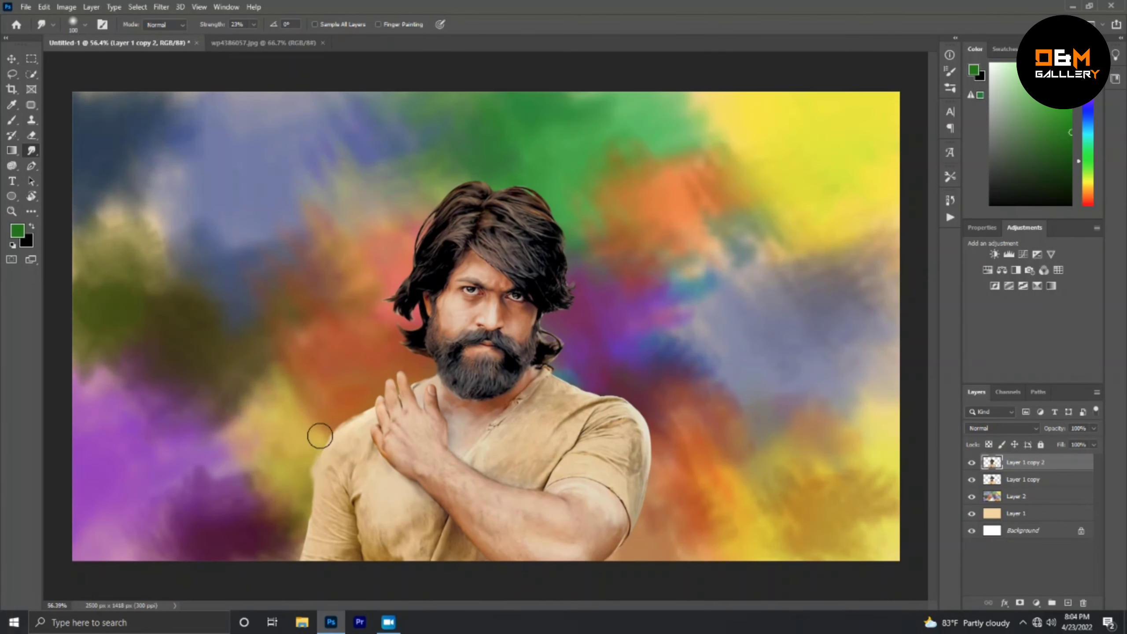
drag(306, 528, 275, 550)
drag(1024, 483, 1083, 602)
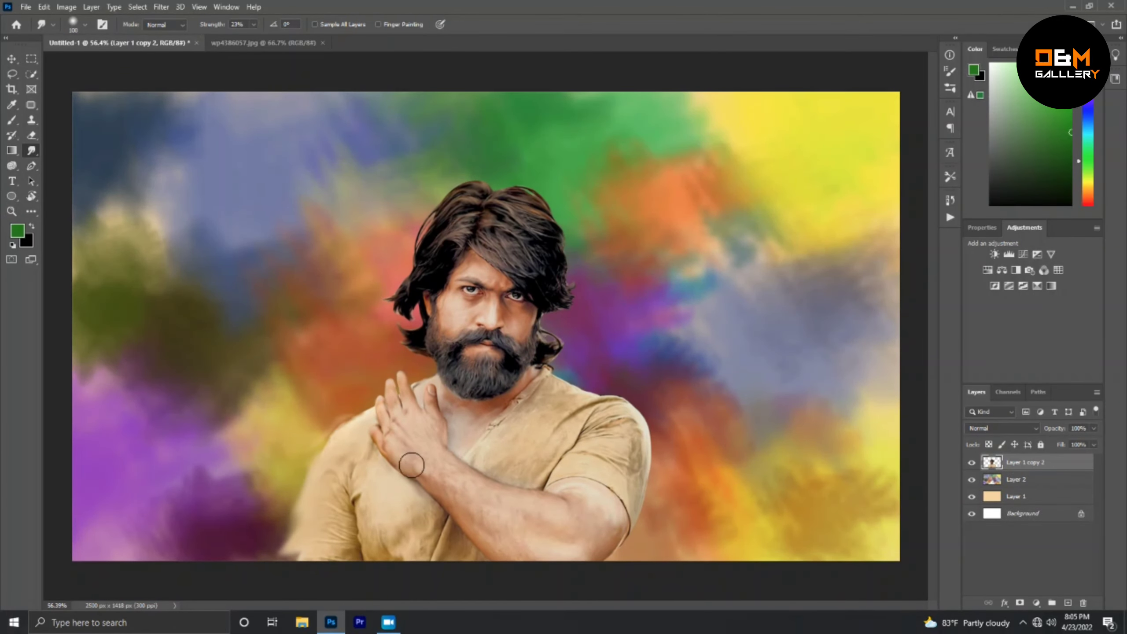
drag(615, 399, 669, 471)
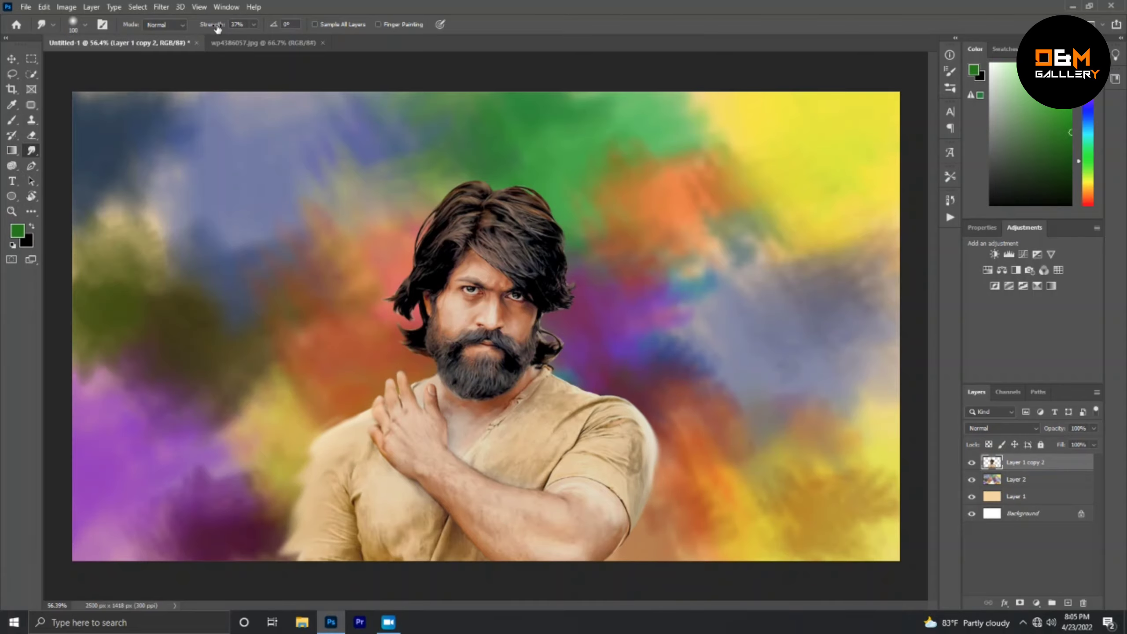
mouse_move(639, 409)
mouse_down()
mouse_move(649, 504)
mouse_move(629, 536)
mouse_up()
drag(630, 400, 714, 503)
Set the smudge brush to 20, then 40, for finer edges, then select background Layer 2.
scroll(359, 433, up, 3)
scroll(360, 433, down, 3)
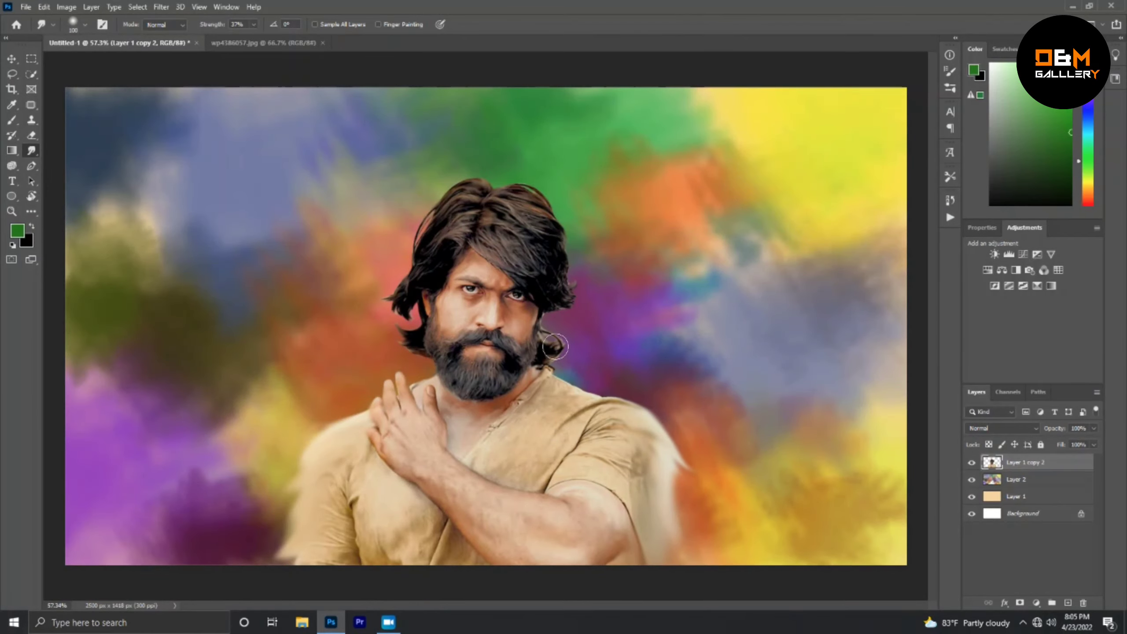
scroll(555, 346, up, 4)
key(bracketleft)
key(bracketleft)
key(bracketleft)
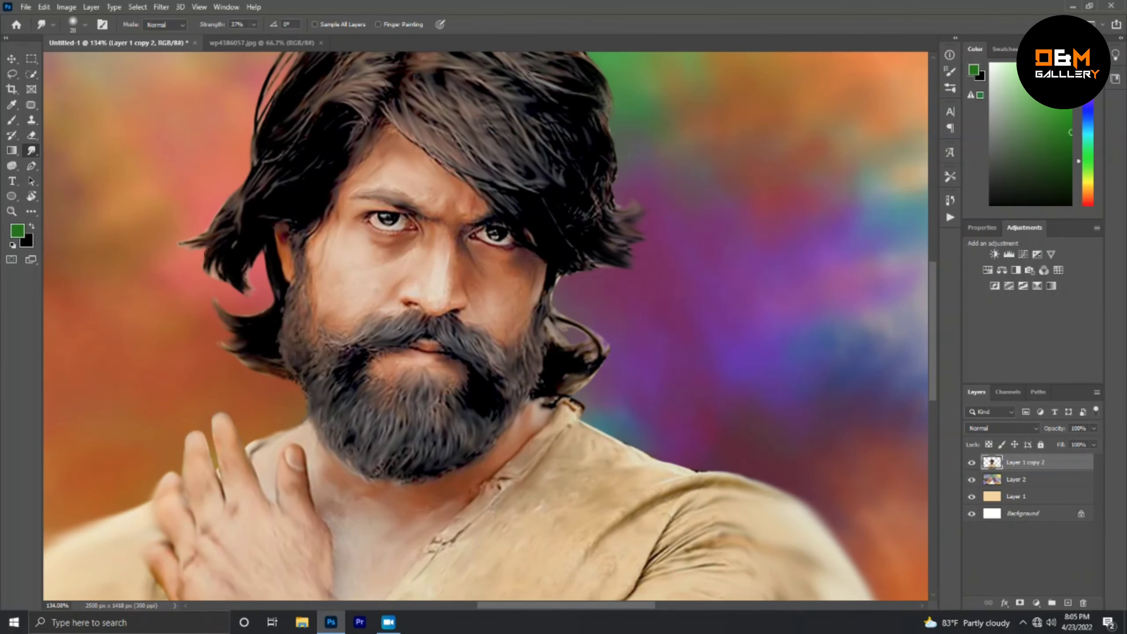
scroll(500, 311, down, 5)
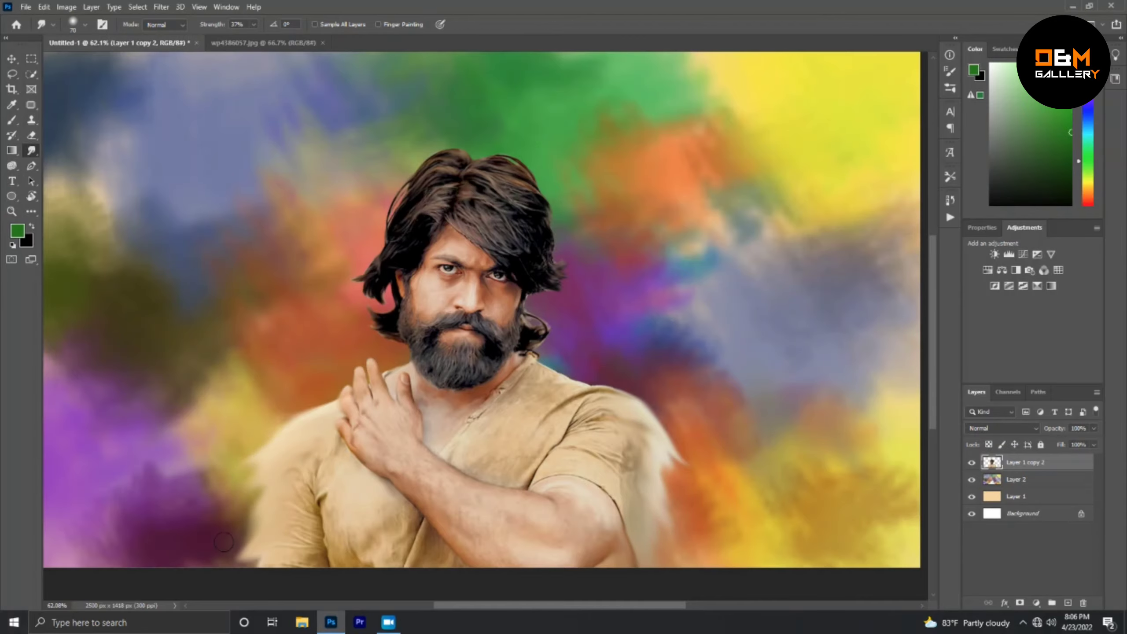
scroll(440, 518, down, 3)
scroll(575, 349, up, 5)
key(bracketleft)
key(bracketleft)
key(bracketleft)
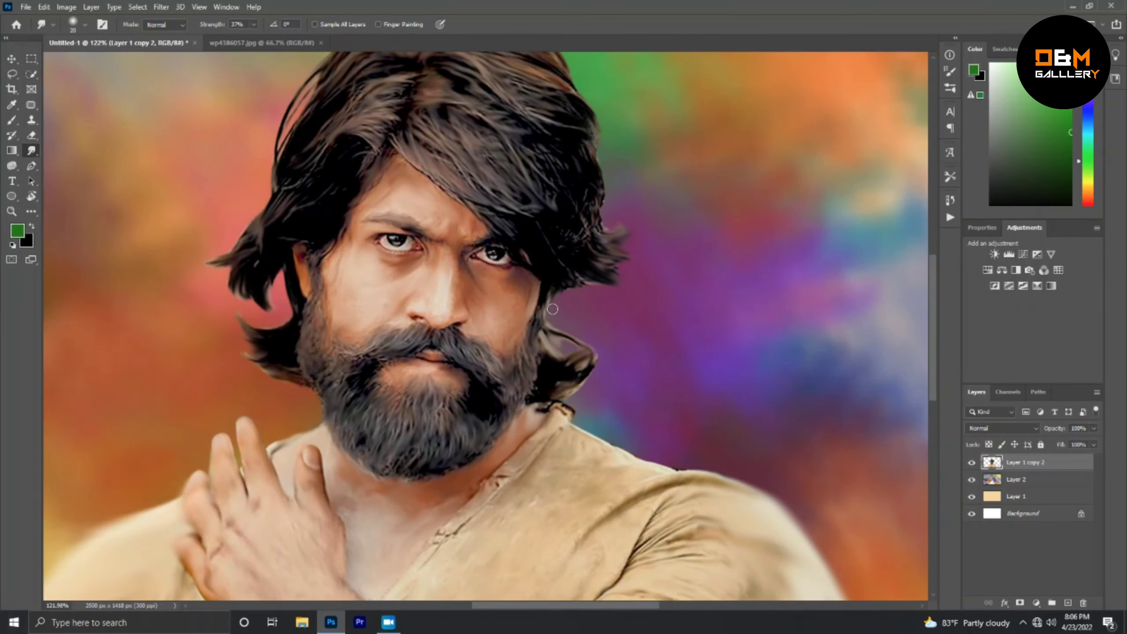
scroll(552, 309, down, 3)
scroll(552, 309, down, 3)
key(b)
click(1037, 480)
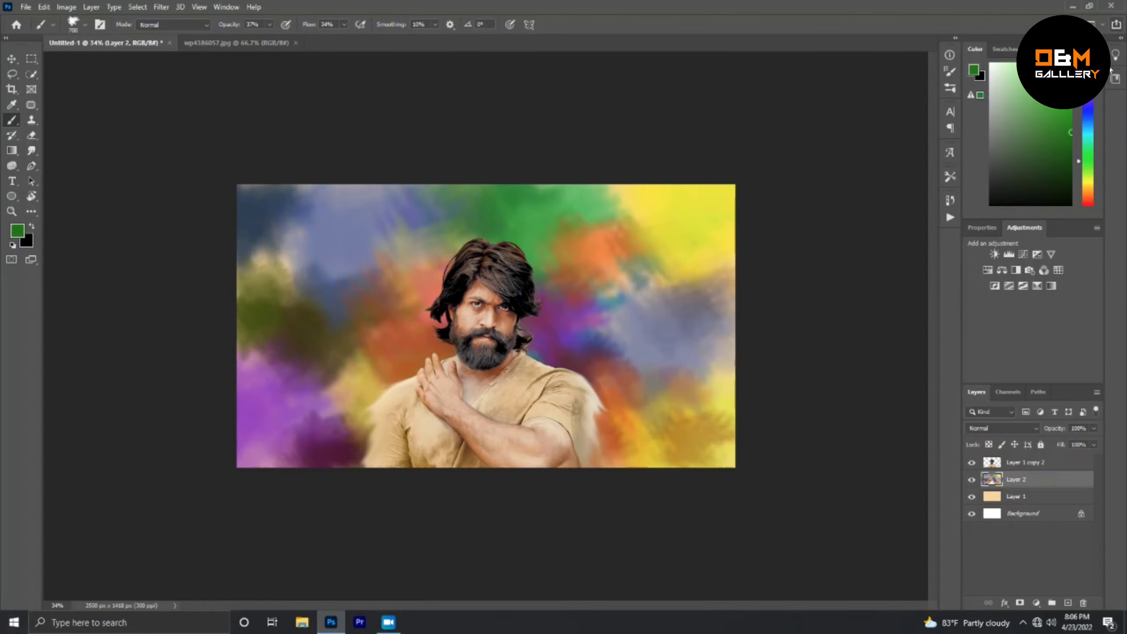
Paint a yellow wash across the background.
click(1088, 184)
drag(665, 187, 395, 395)
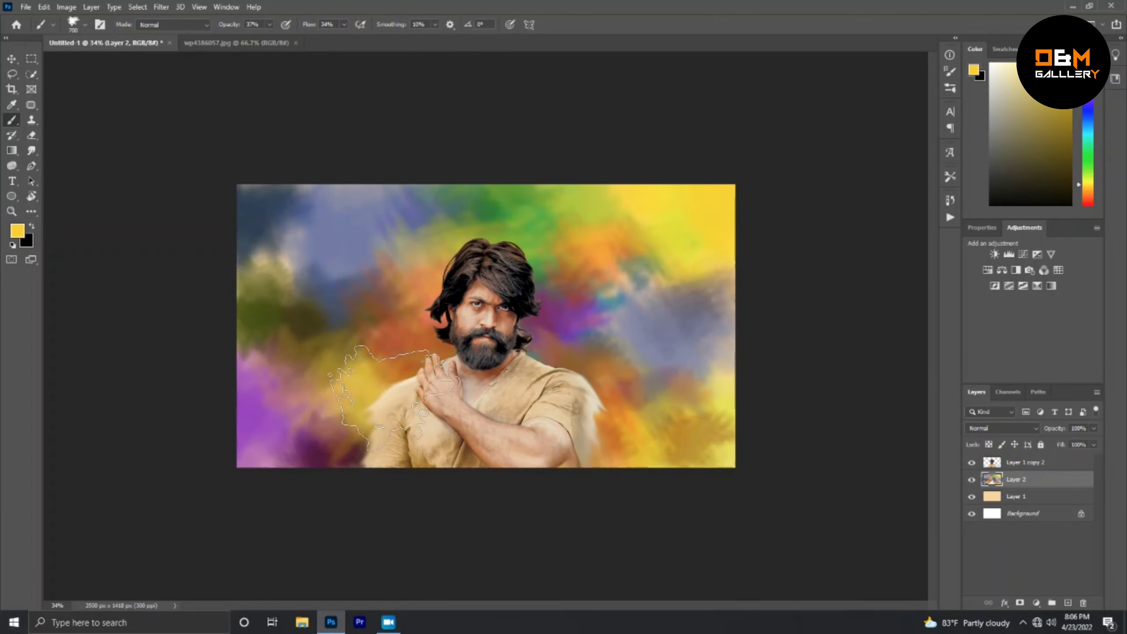
scroll(489, 267, up, 5)
Add a new layer above Layer 2 and set a red 30 px soft round brush.
click(1067, 602)
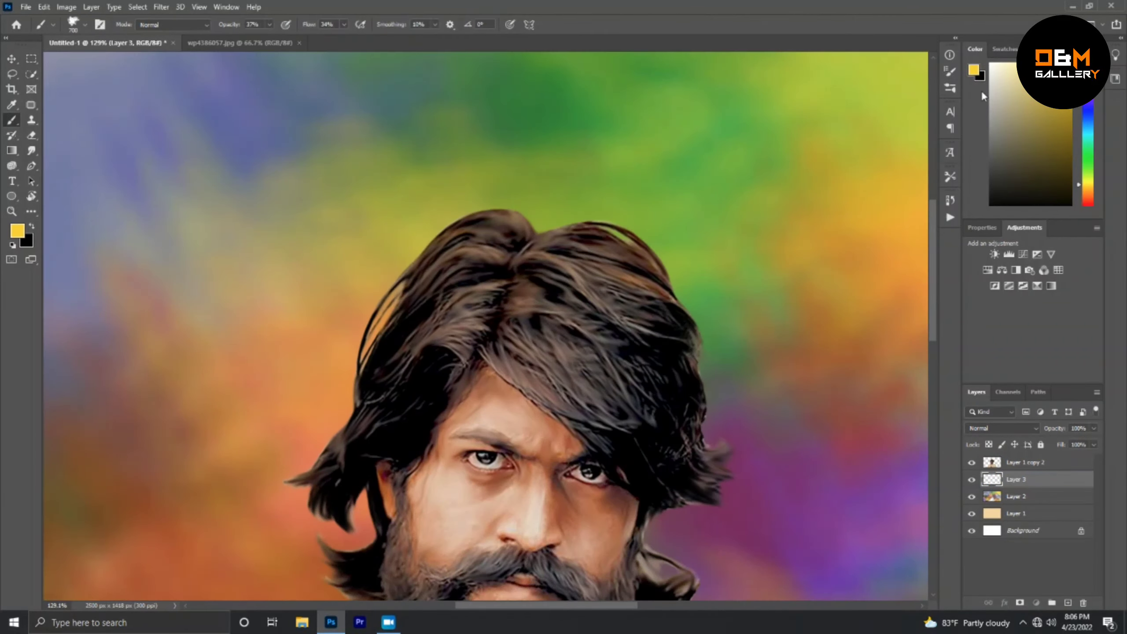
click(1088, 202)
click(1062, 109)
click(1002, 427)
click(950, 71)
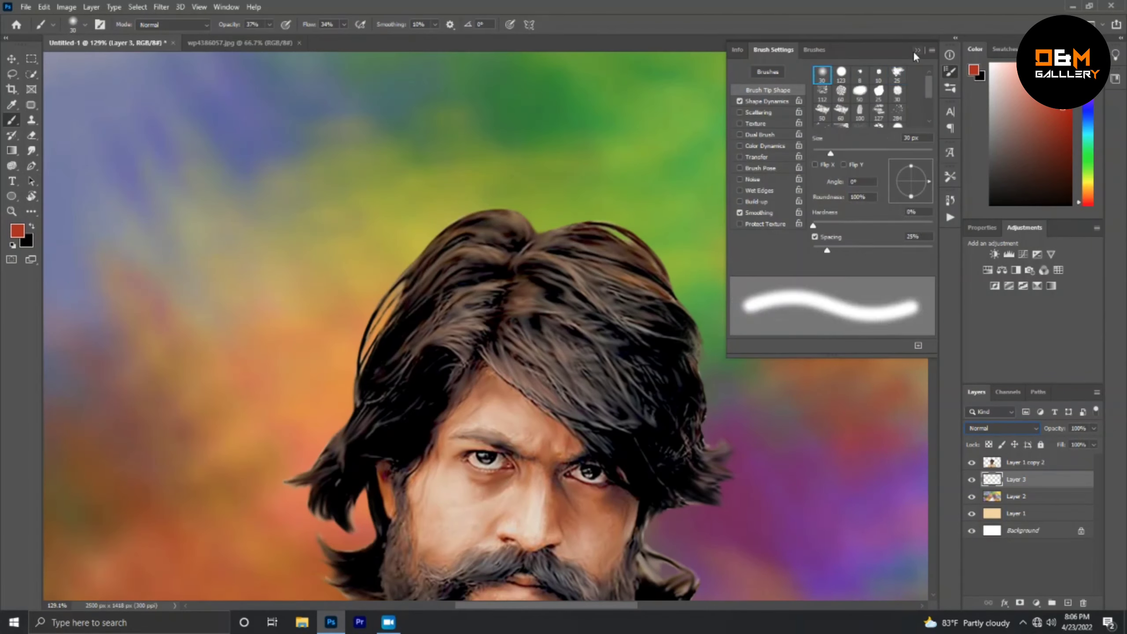
click(914, 52)
key(bracketright)
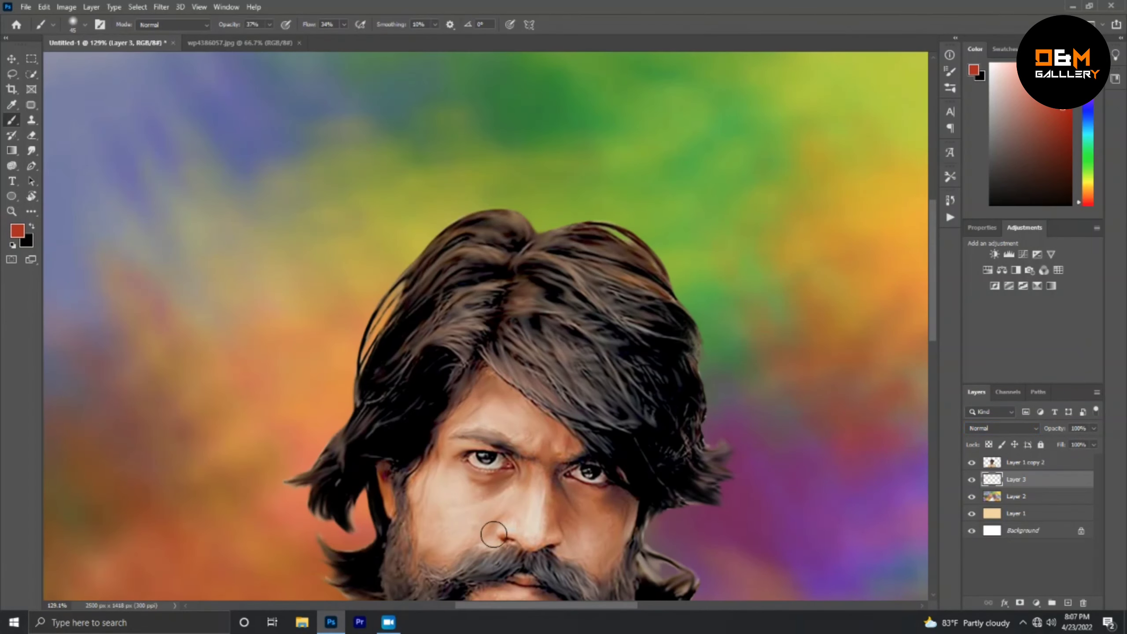
scroll(415, 430, up, 2)
key(bracketleft)
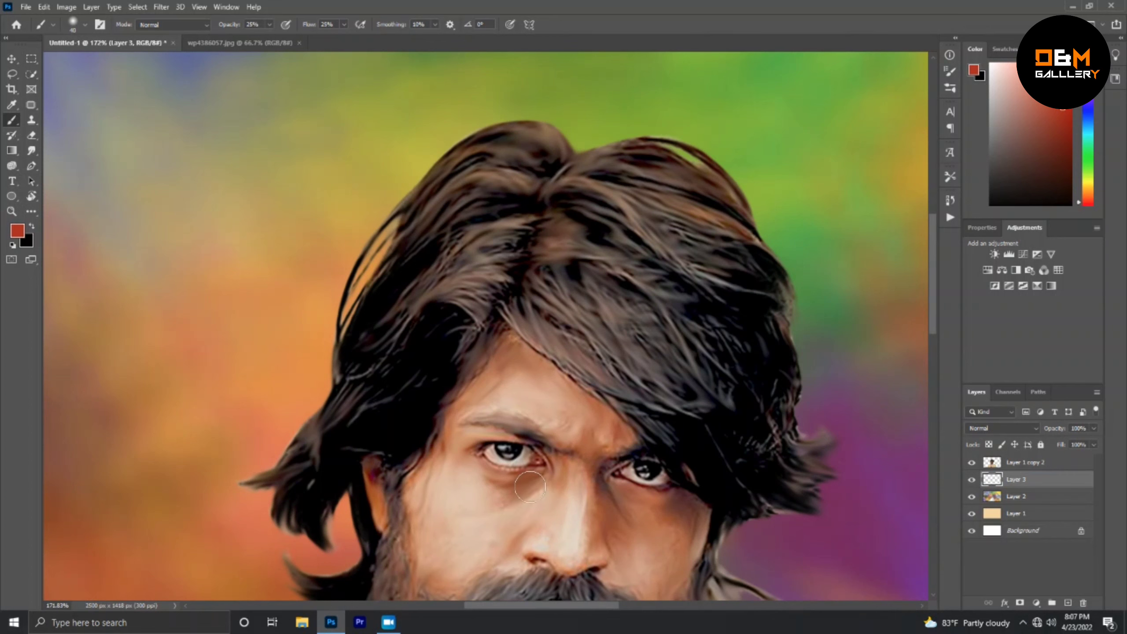
Move Layer 3 above Layer 1 copy 2 and shrink the brush for finer detail.
drag(1016, 479, 1020, 460)
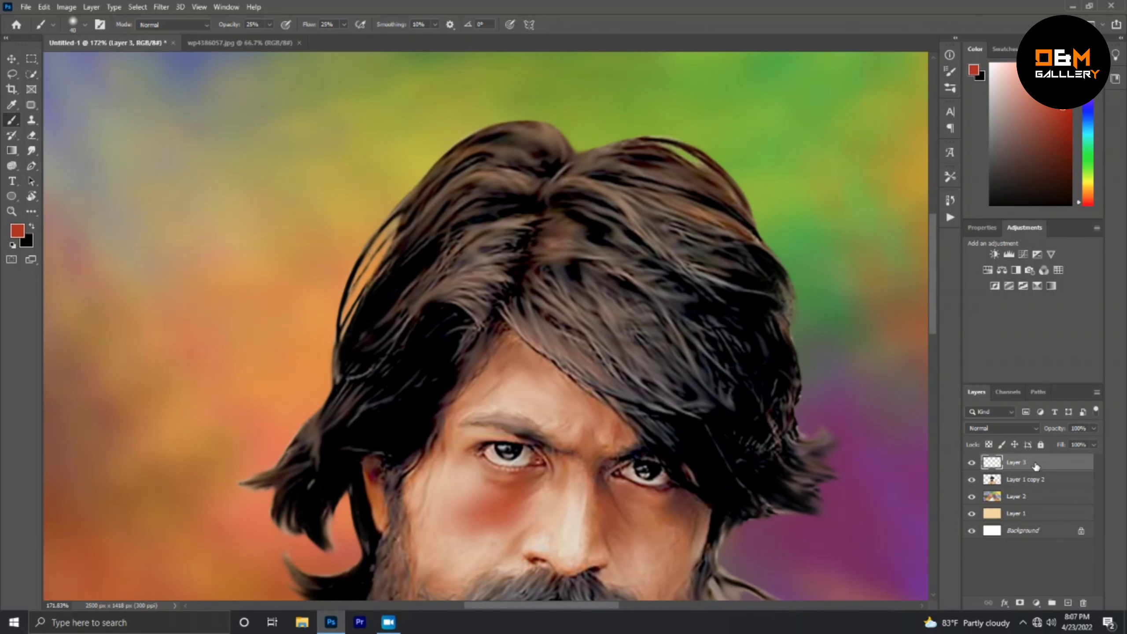
scroll(526, 460, up, 1)
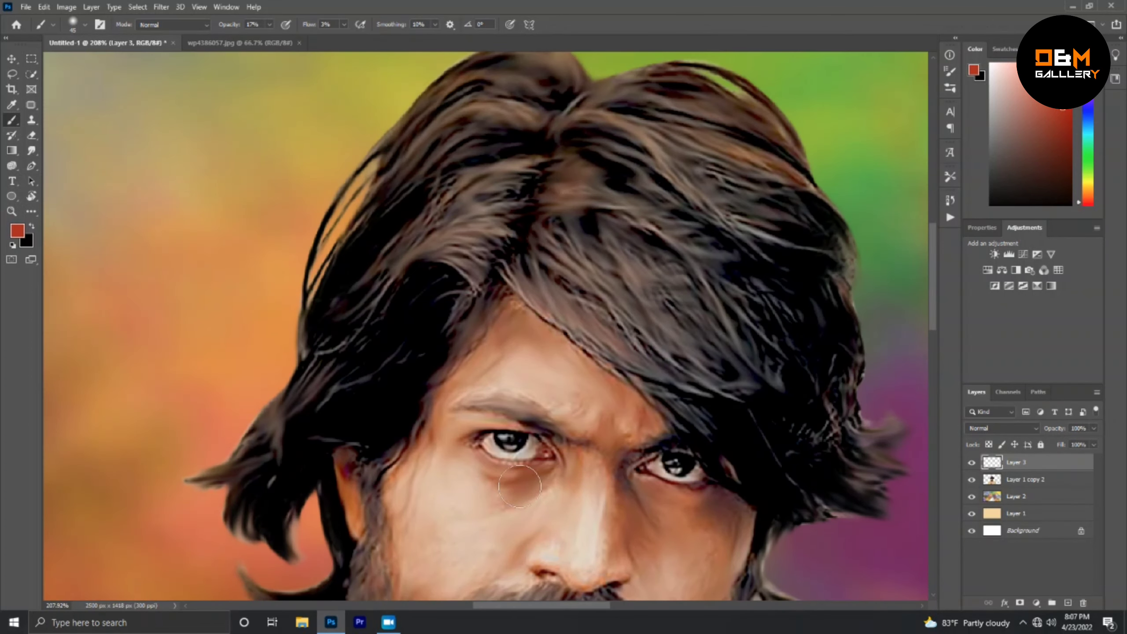
scroll(621, 400, down, 1)
scroll(466, 296, up, 2)
key(bracketleft)
key(bracketleft)
key(bracketleft)
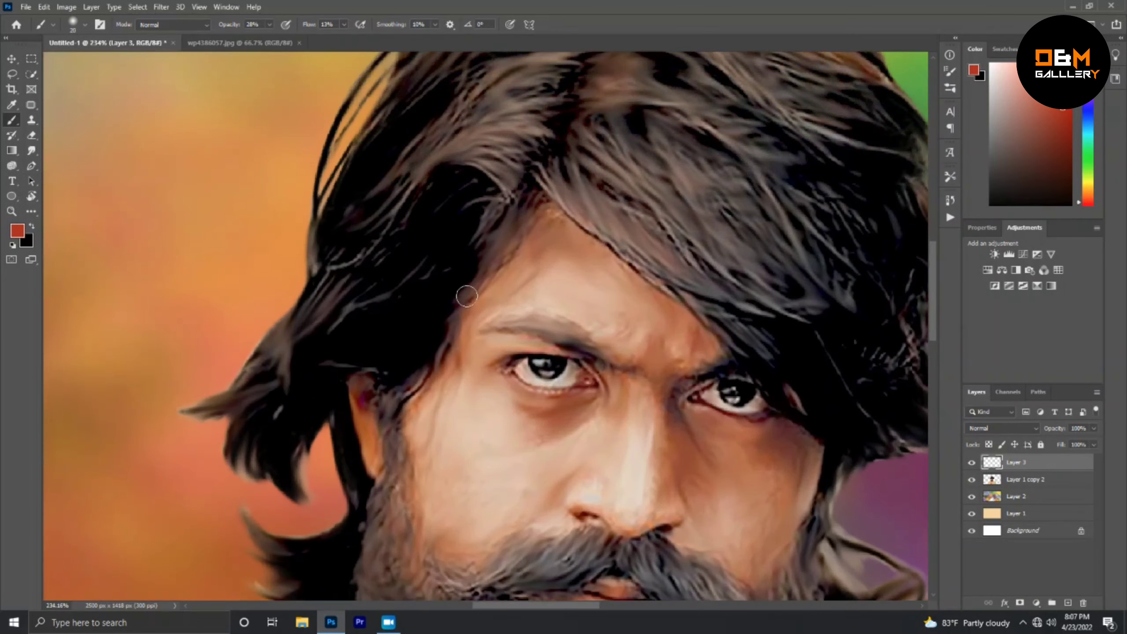
scroll(550, 413, down, 2)
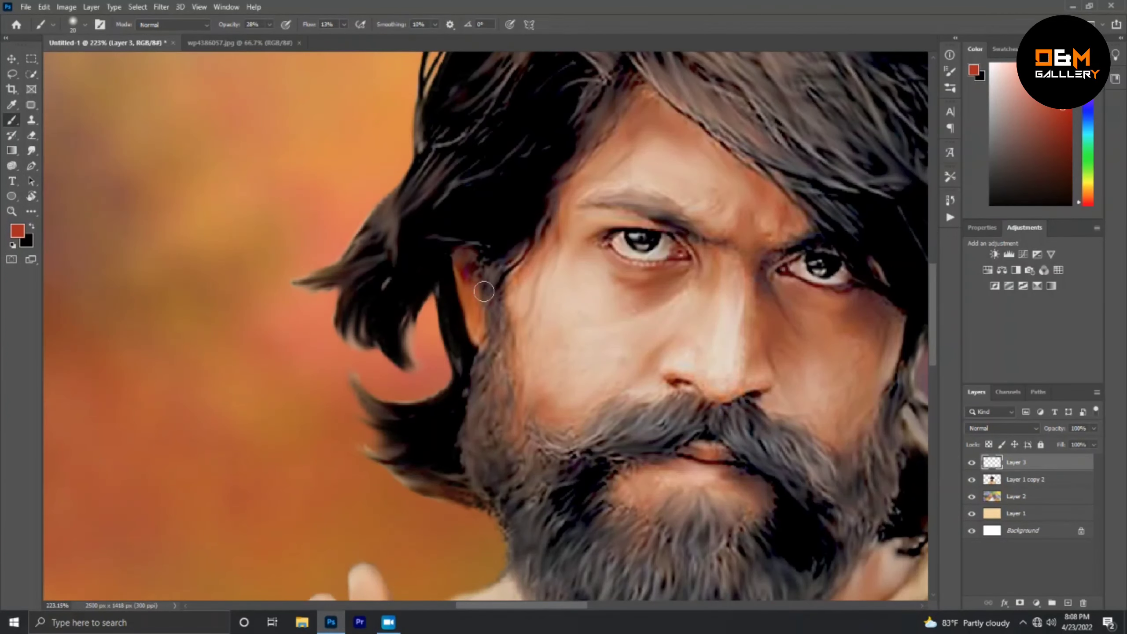
scroll(683, 502, down, 3)
scroll(621, 355, down, 3)
scroll(444, 311, up, 3)
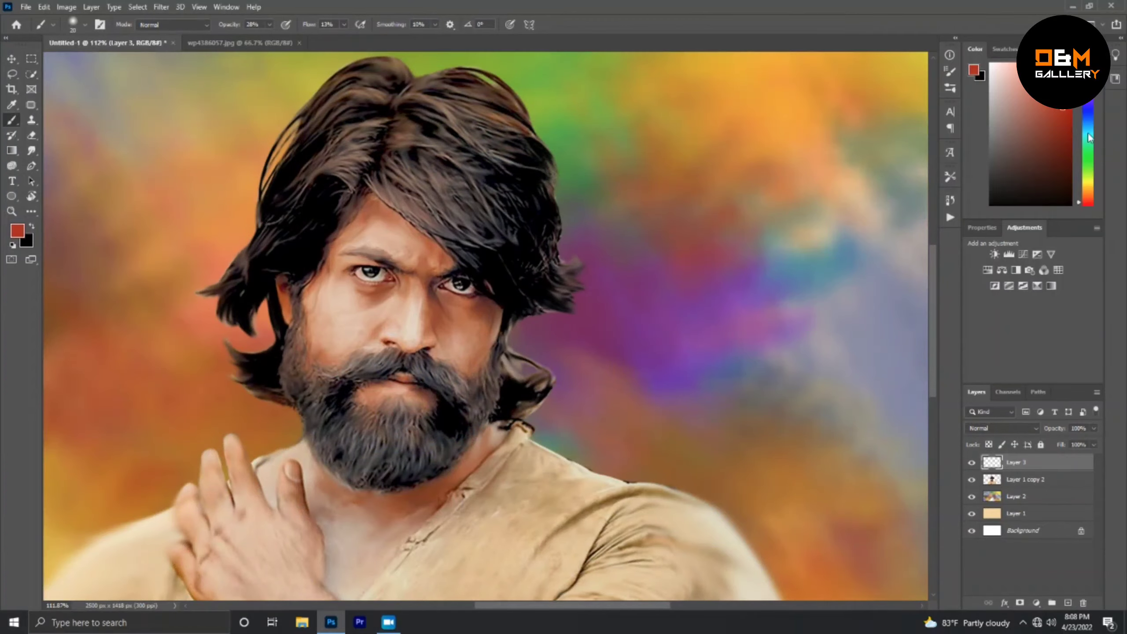
Try black and deep red paint colours with a smaller brush for beard detail.
click(1067, 204)
scroll(420, 368, up, 3)
key(bracketleft)
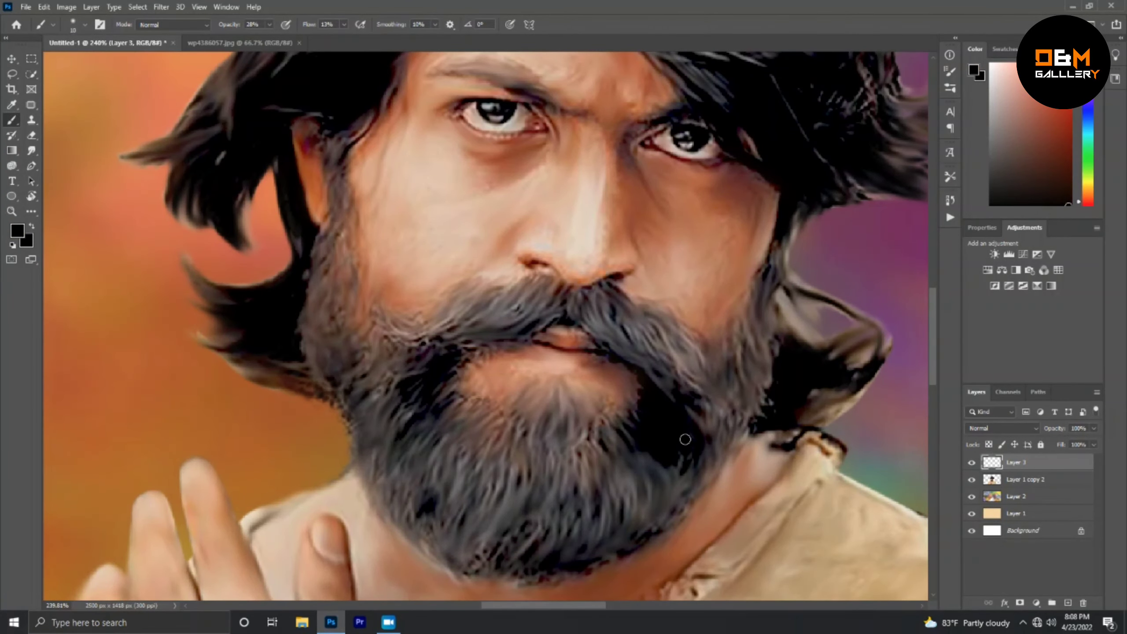
scroll(273, 311, down, 3)
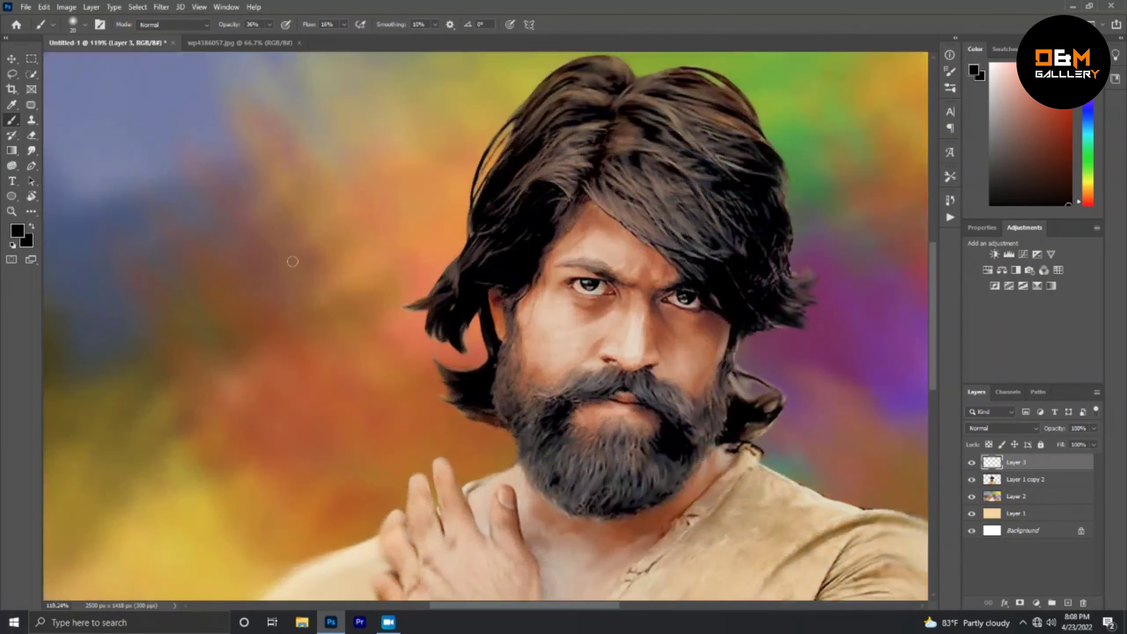
click(1091, 211)
scroll(722, 445, up, 2)
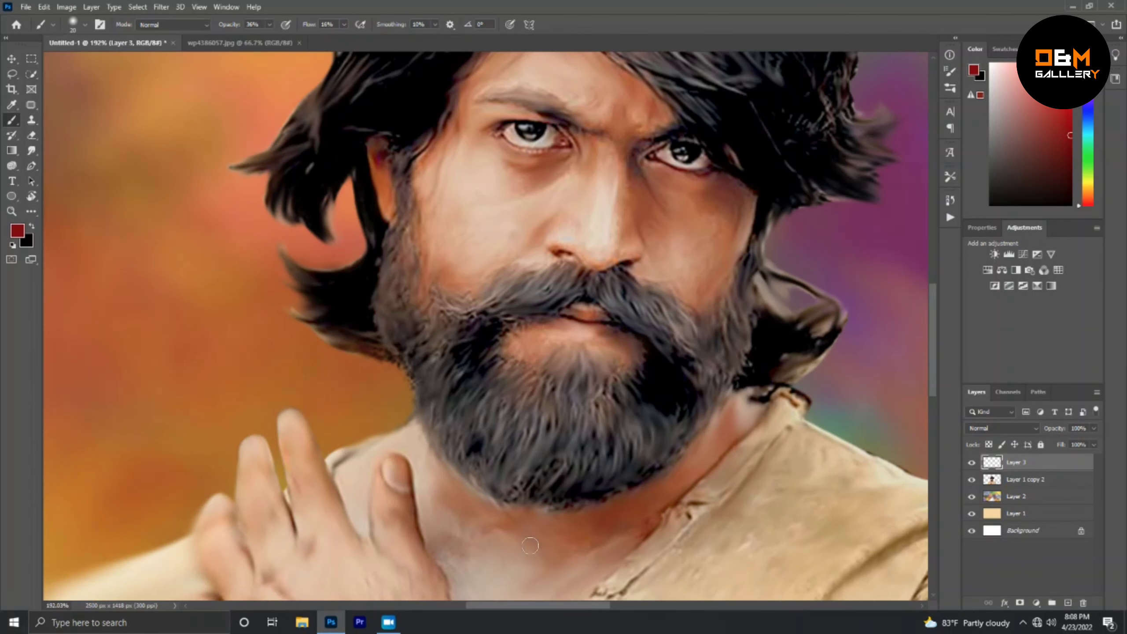
scroll(530, 545, down, 3)
scroll(371, 570, up, 2)
Settle on a reddish-brown skin tone for the warm face shading.
click(1083, 192)
click(1066, 163)
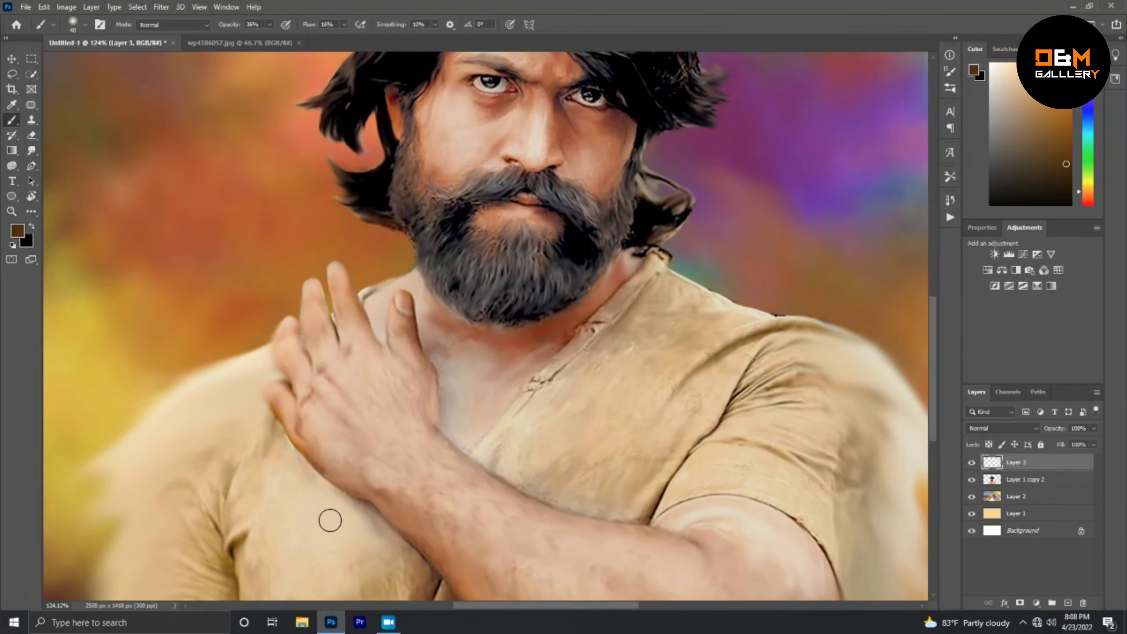
alt+click(446, 344)
scroll(710, 244, down, 2)
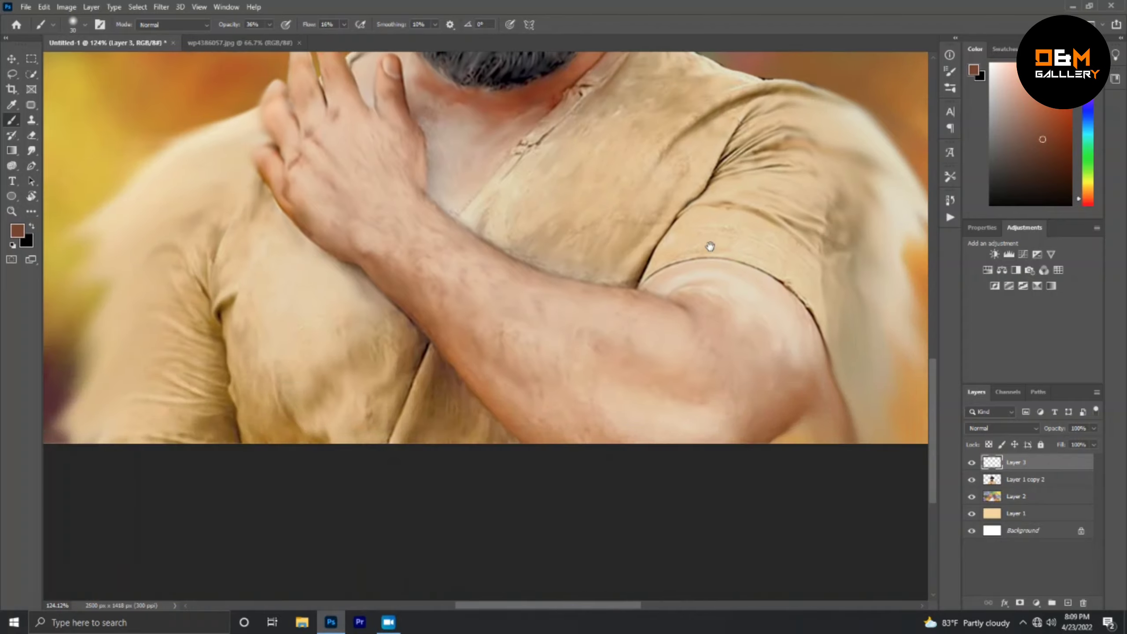
scroll(608, 394, up, 1)
scroll(553, 441, up, 2)
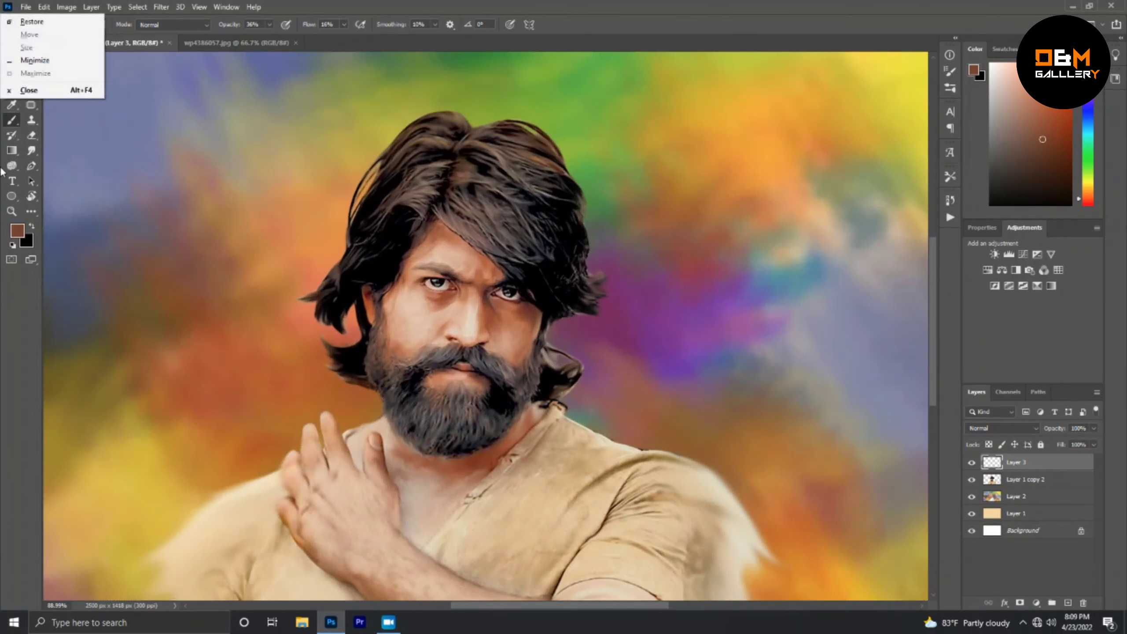
Paint white beard strands with a larger brush at 86% opacity and 50% flow.
key(d)
key(x)
scroll(464, 436, up, 2)
key(F5)
key(bracketright)
key(bracketright)
key(bracketright)
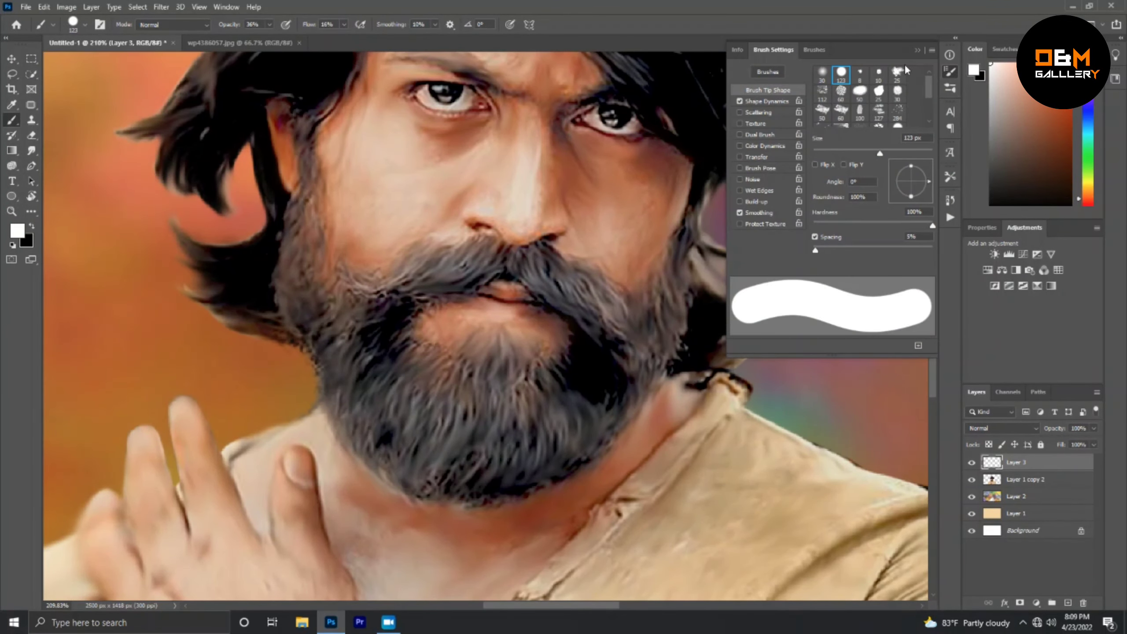
key(F5)
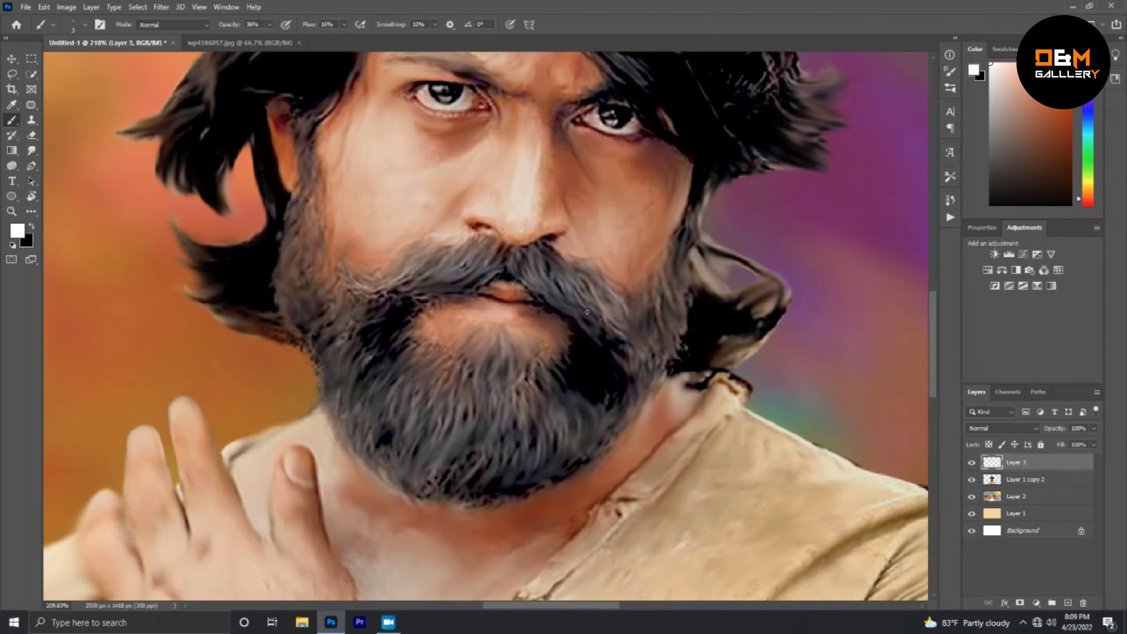
key(8)
key(6)
key(shift+5)
key(shift+0)
scroll(486, 247, up, 1)
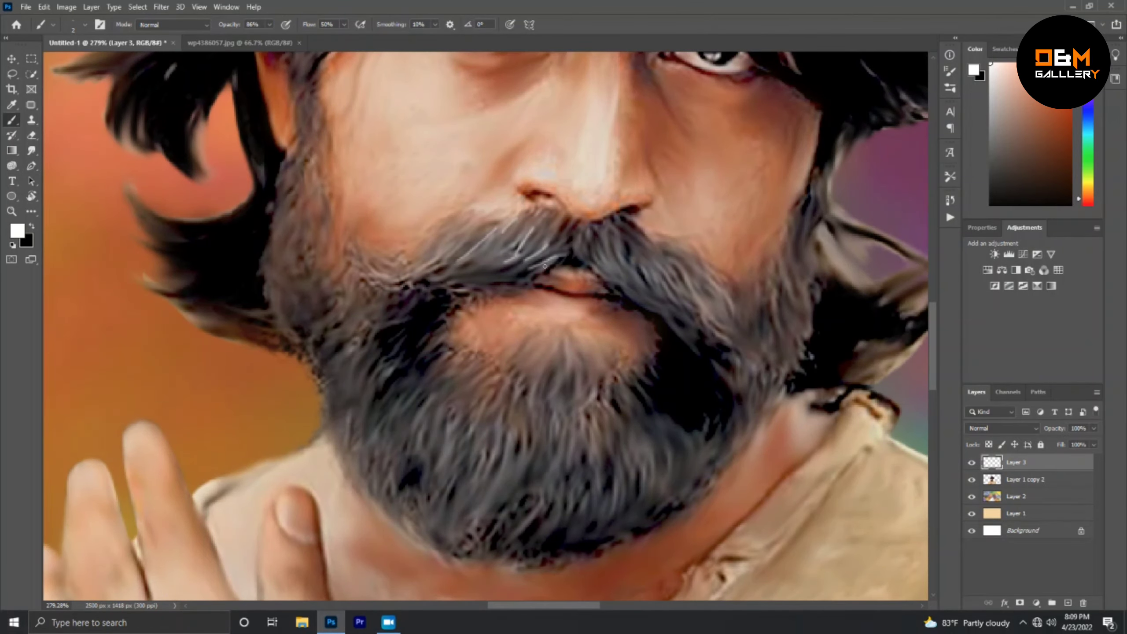
scroll(545, 266, down, 1)
scroll(607, 308, down, 5)
scroll(600, 300, up, 5)
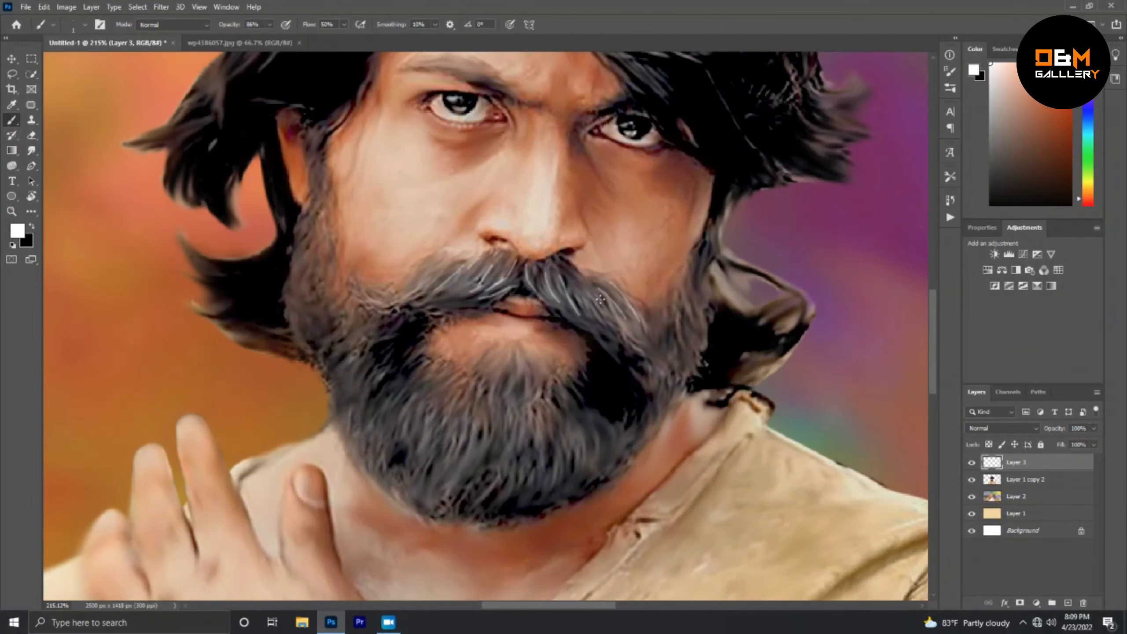
scroll(573, 282, down, 5)
scroll(585, 279, up, 4)
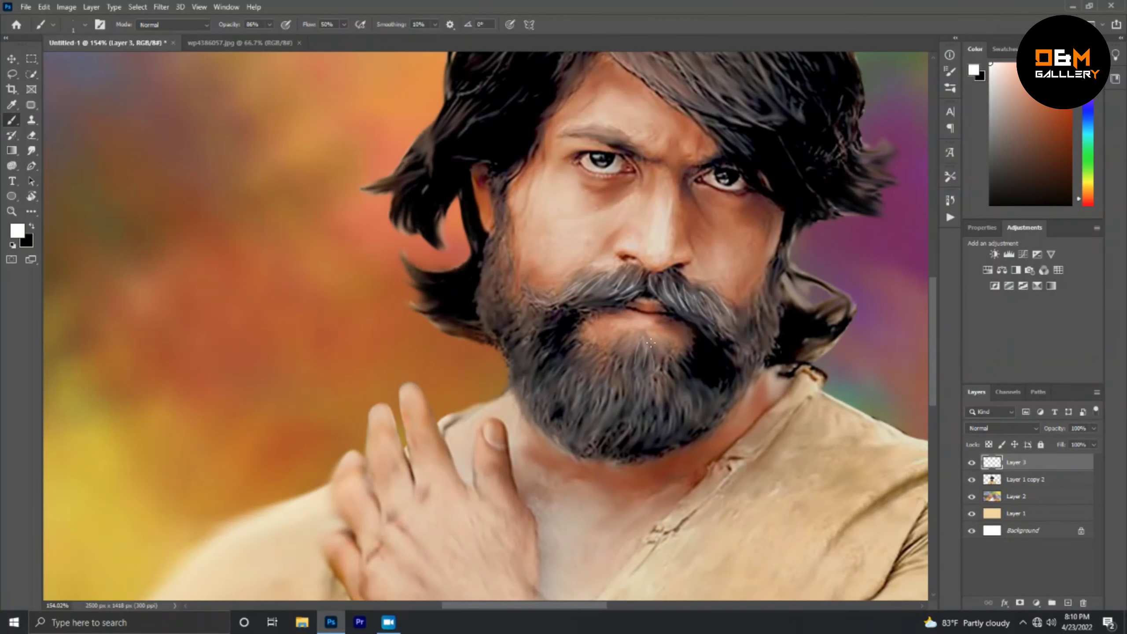
scroll(650, 344, down, 3)
scroll(585, 318, up, 3)
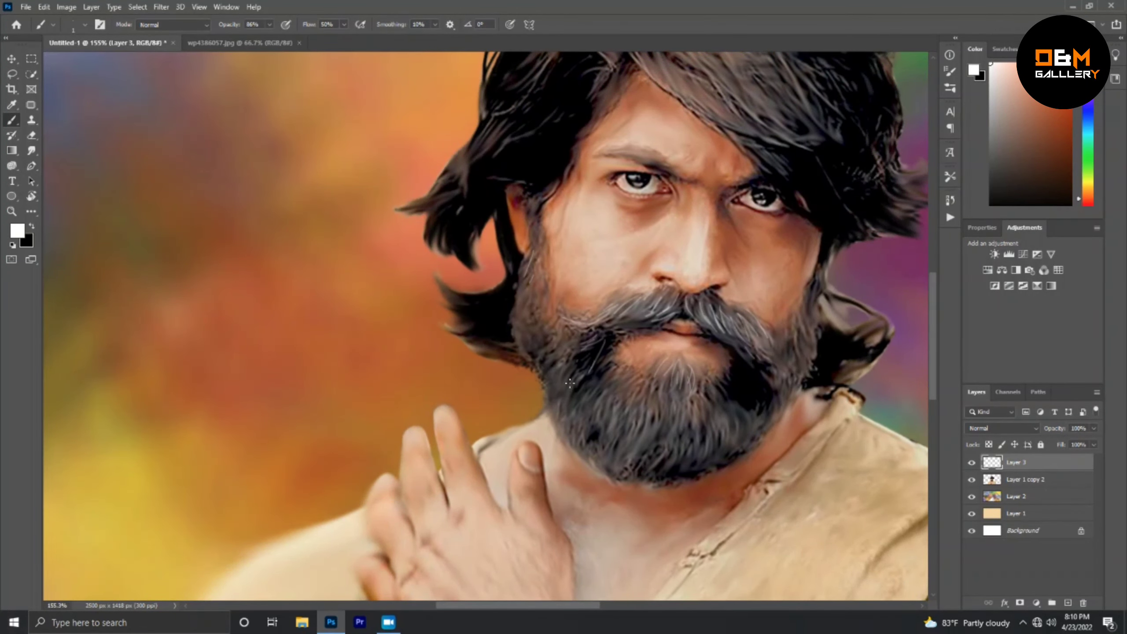
scroll(609, 429, up, 2)
scroll(745, 374, down, 2)
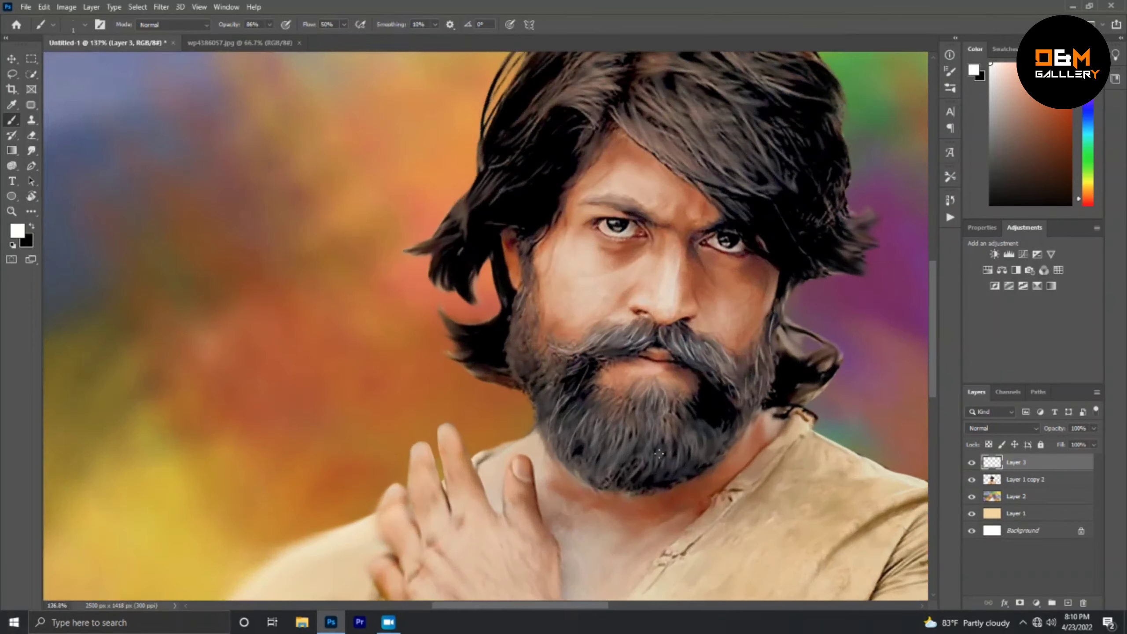
scroll(673, 464, up, 3)
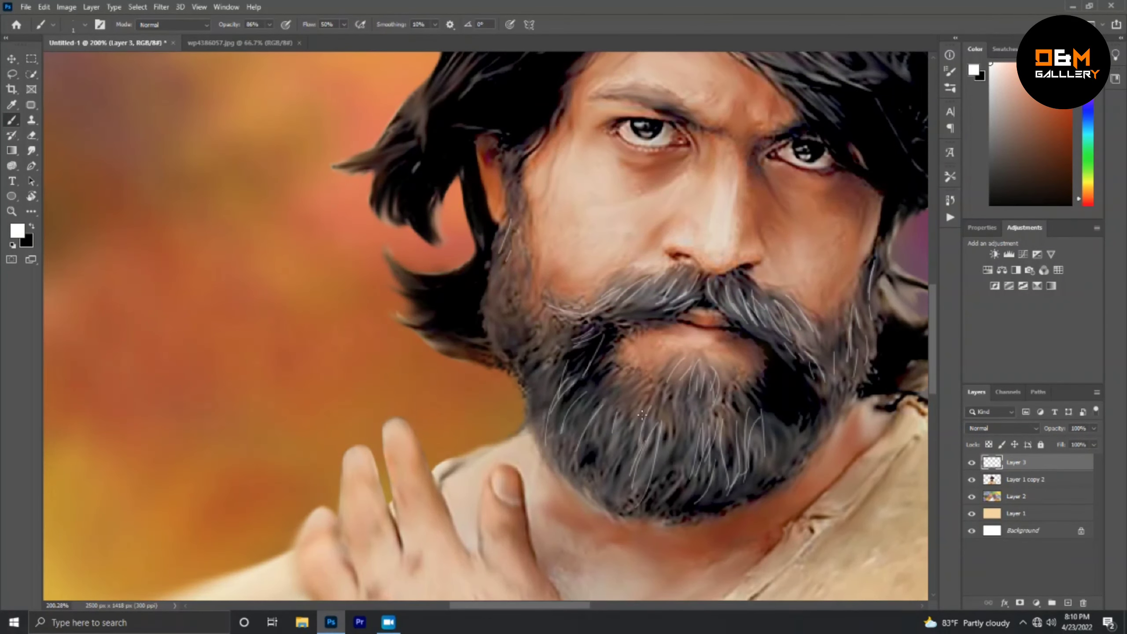
scroll(642, 414, down, 2)
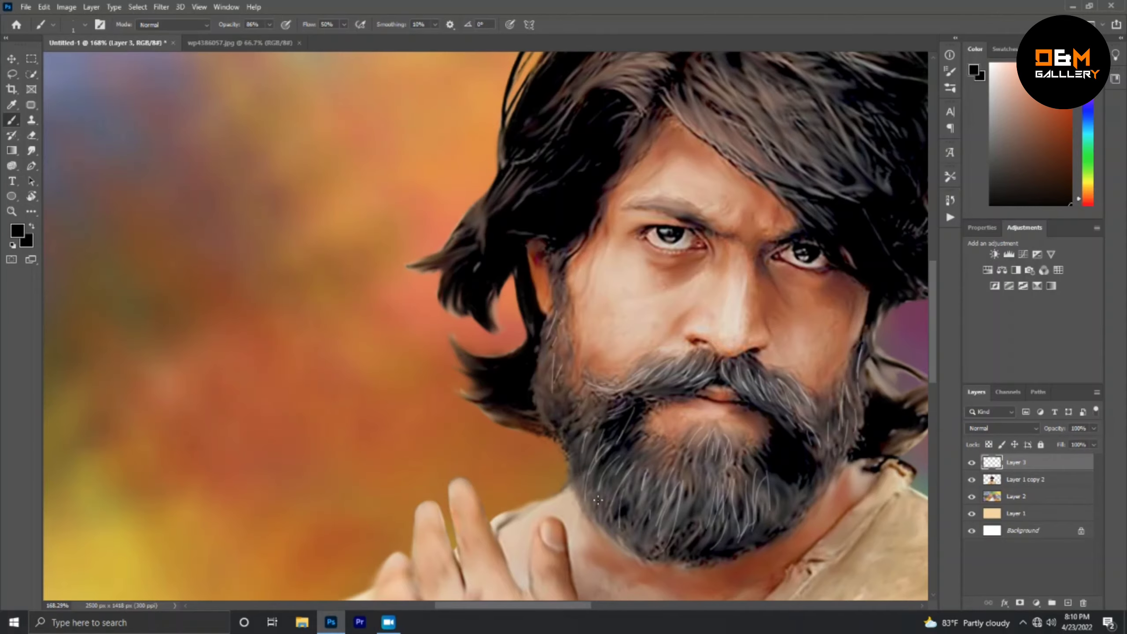
scroll(711, 568, up, 3)
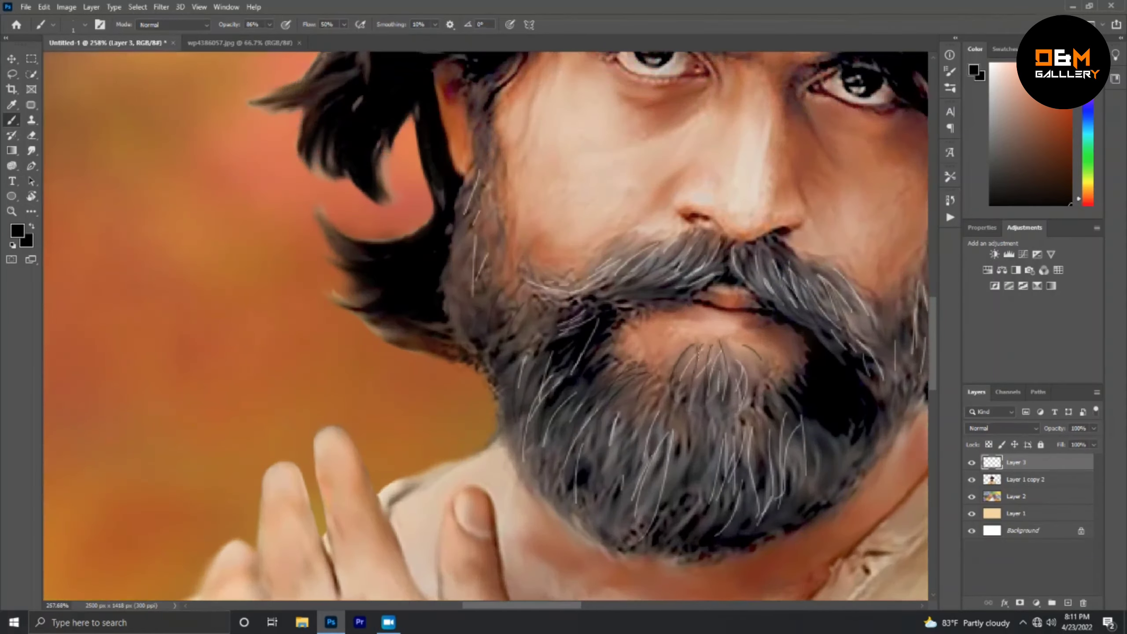
scroll(746, 304, down, 2)
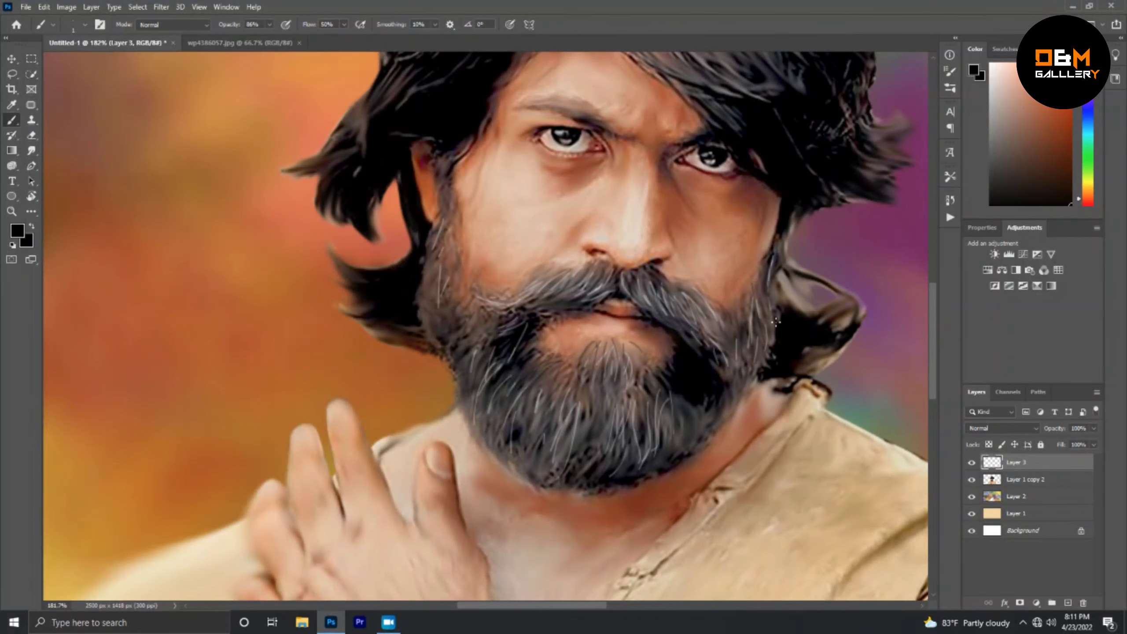
scroll(776, 320, down, 3)
scroll(440, 244, up, 4)
Pick a dark brown paint colour for the hair.
click(1066, 153)
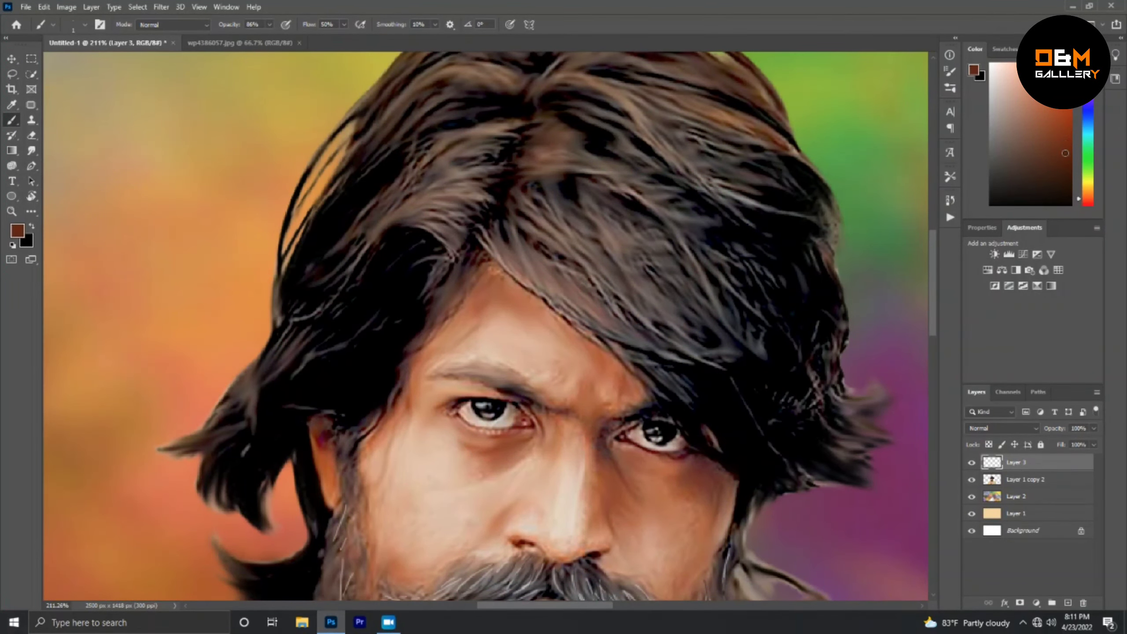
scroll(518, 184, down, 2)
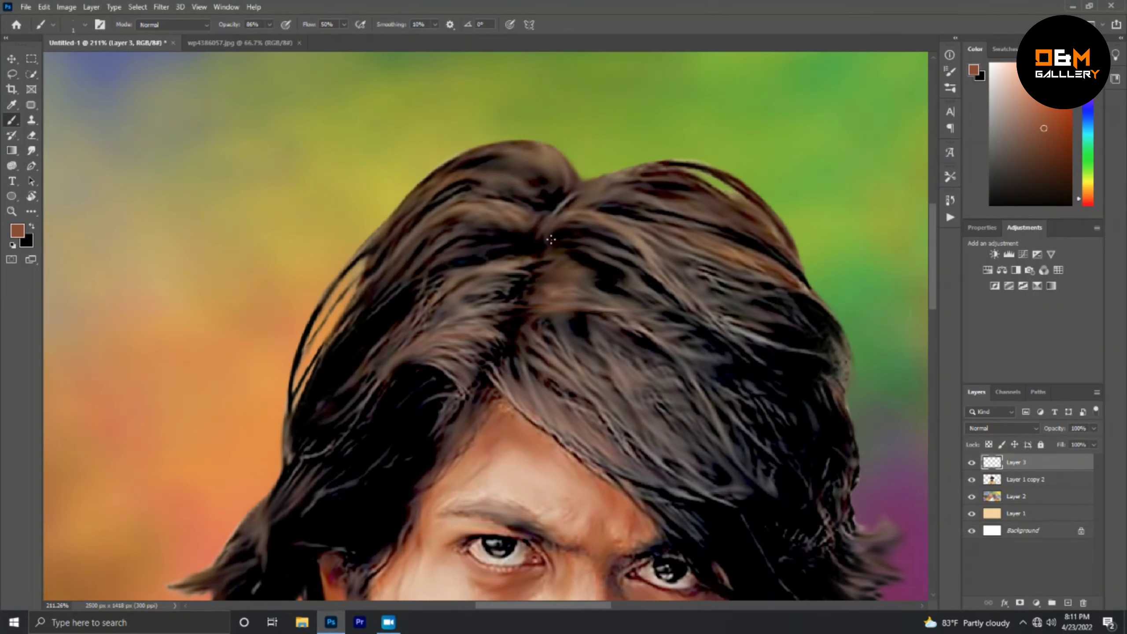
scroll(670, 373, down, 1)
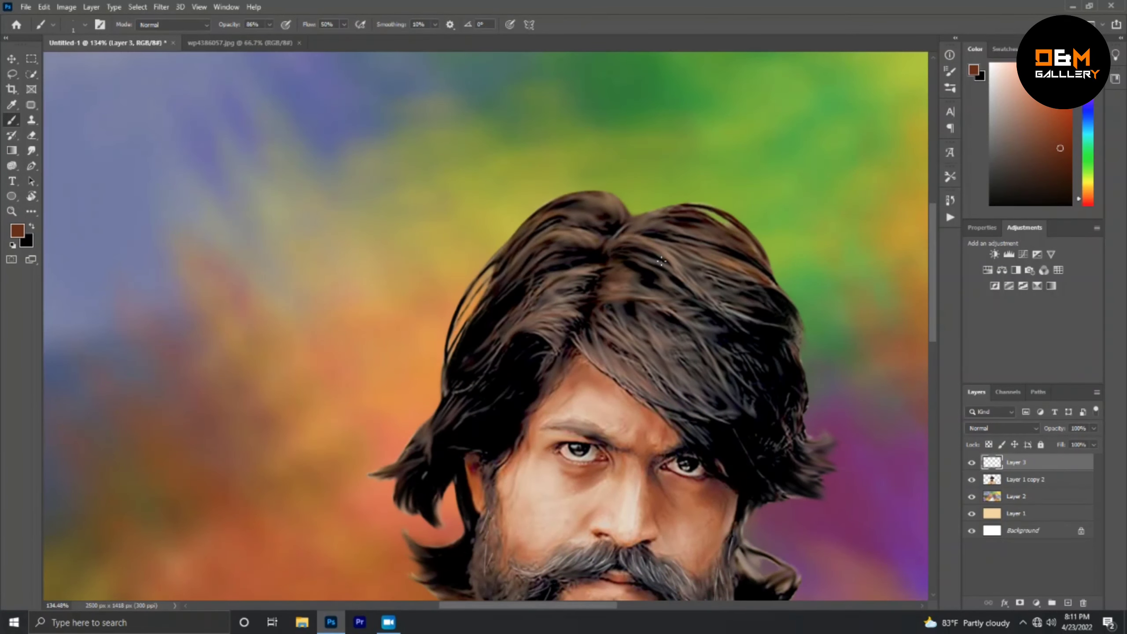
scroll(619, 274, up, 2)
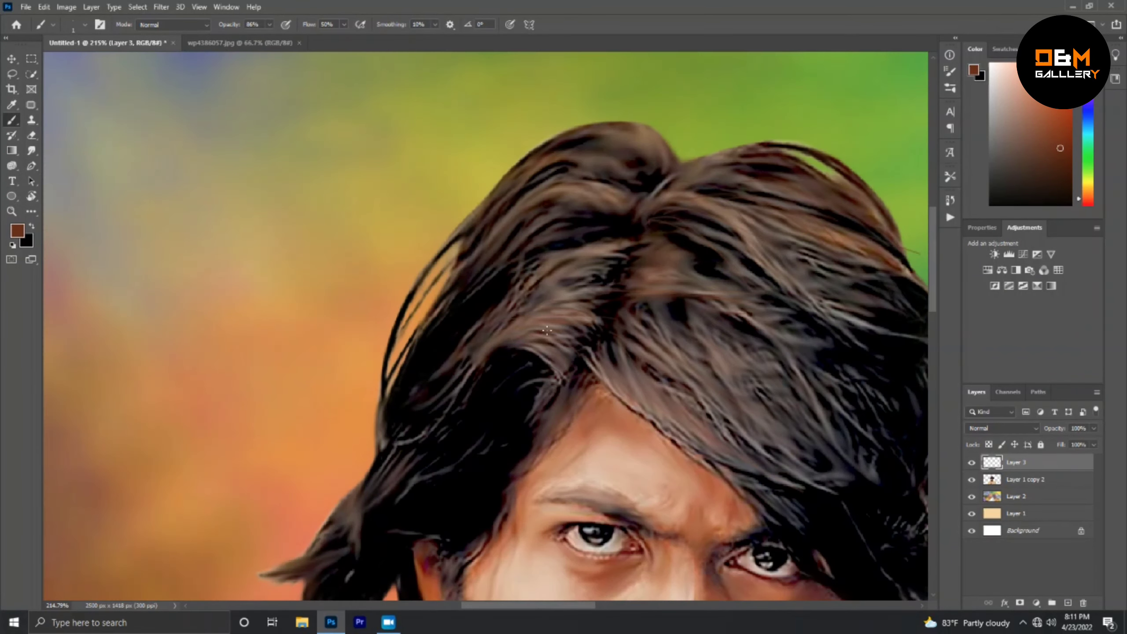
scroll(478, 304, down, 2)
scroll(497, 356, up, 1)
scroll(510, 400, down, 2)
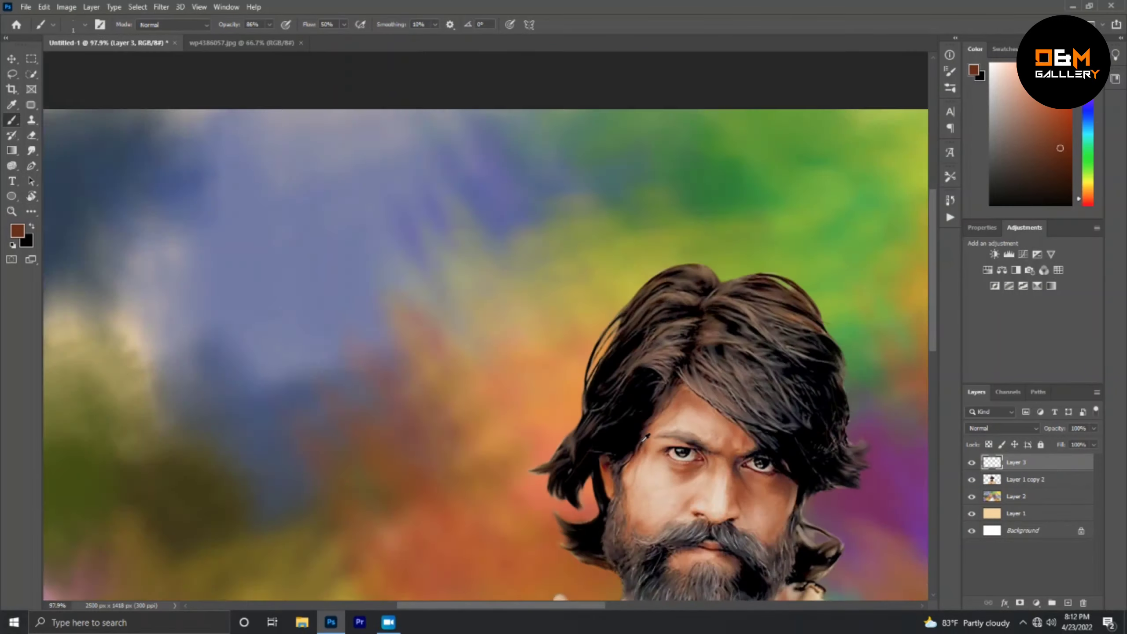
scroll(524, 449, down, 3)
scroll(524, 450, up, 2)
scroll(524, 450, up, 2)
Smudge the right shoulder edge into the backdrop with a smaller Smudge brush.
key(r)
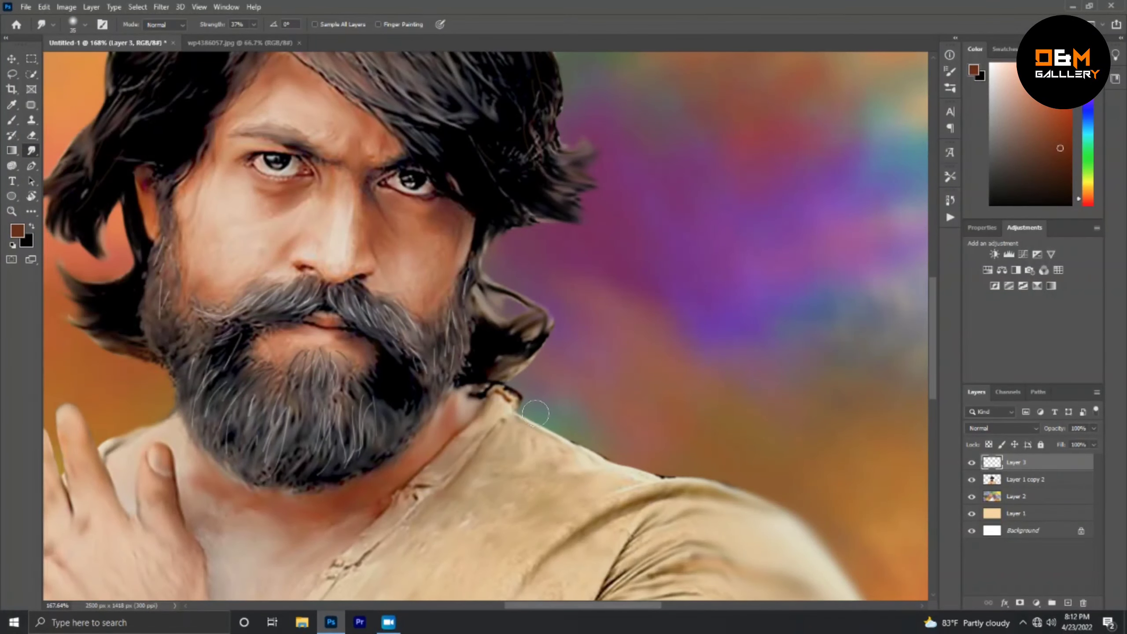
key(alt+bracketleft)
scroll(781, 444, down, 2)
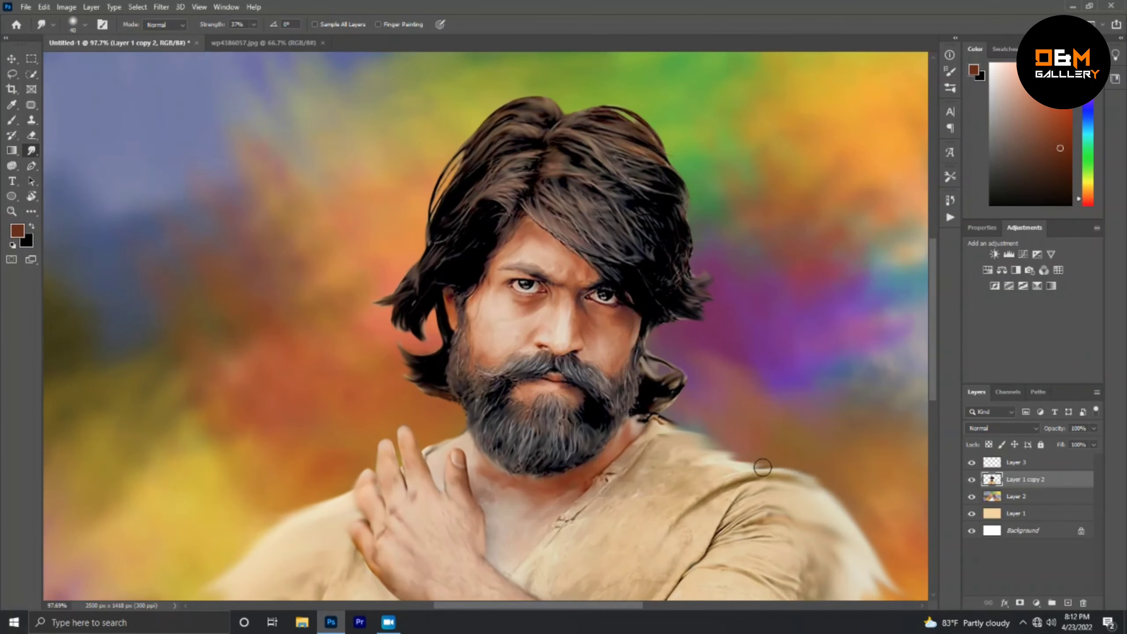
scroll(450, 437, down, 3)
scroll(428, 523, up, 3)
scroll(444, 400, down, 3)
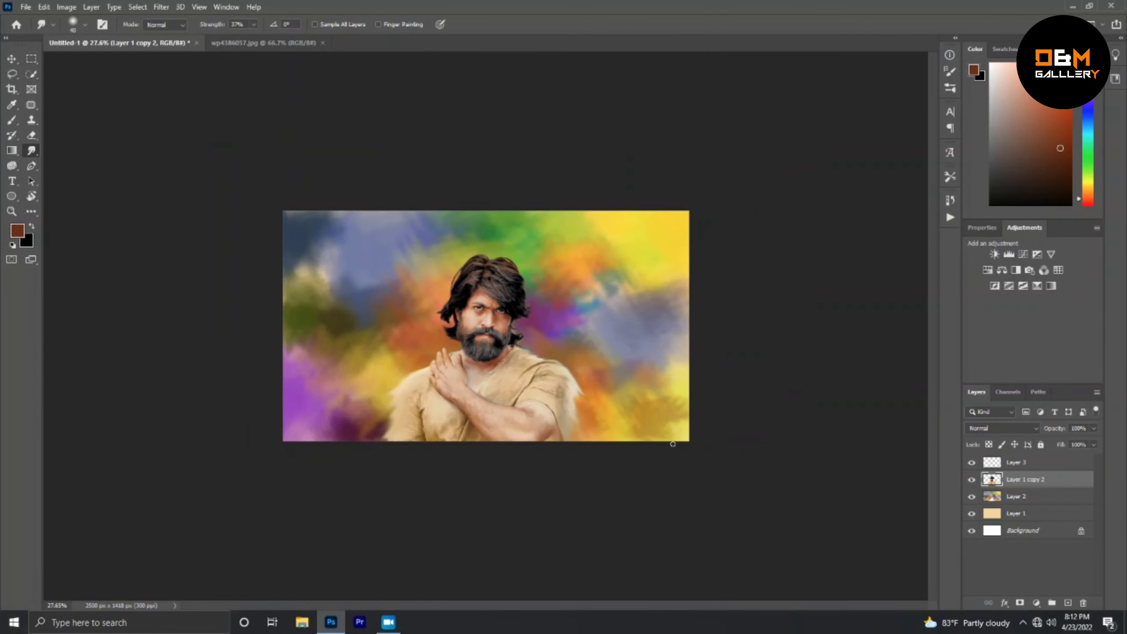
scroll(469, 268, up, 2)
scroll(469, 268, up, 2)
Return to a larger Brush and make Layer 3 the active layer.
key(b)
key(alt+bracketright)
scroll(399, 284, up, 1)
alt+click(377, 295)
Shrink the brush to about 15 px, pick white, and zoom out to the whole image.
scroll(424, 284, up, 2)
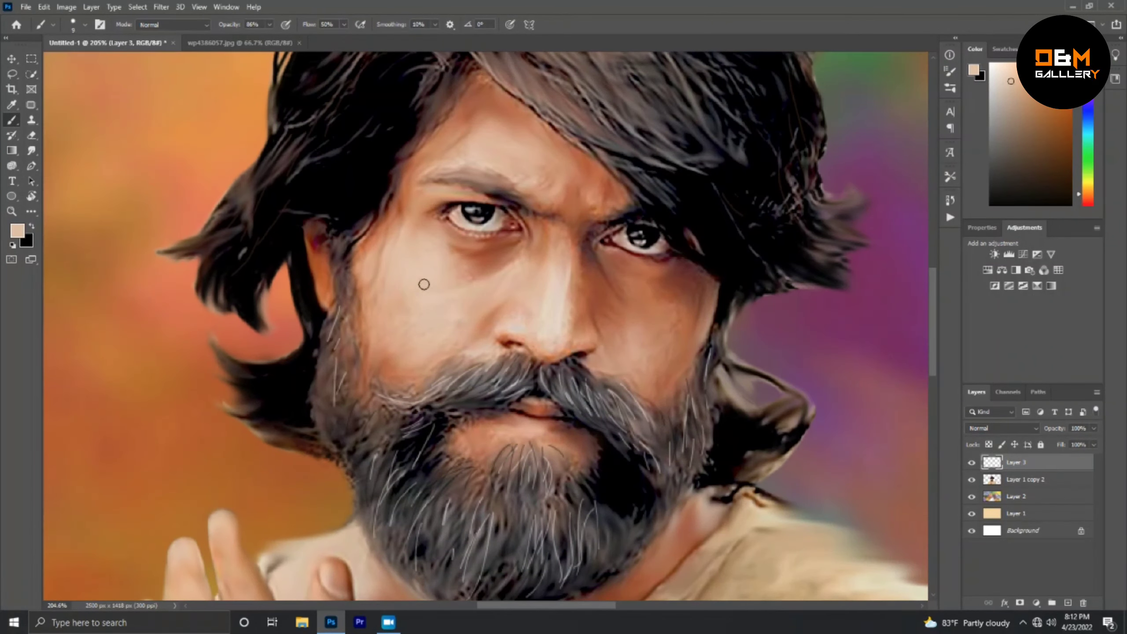
key(F5)
key(bracketright)
drag(248, 29, 240, 29)
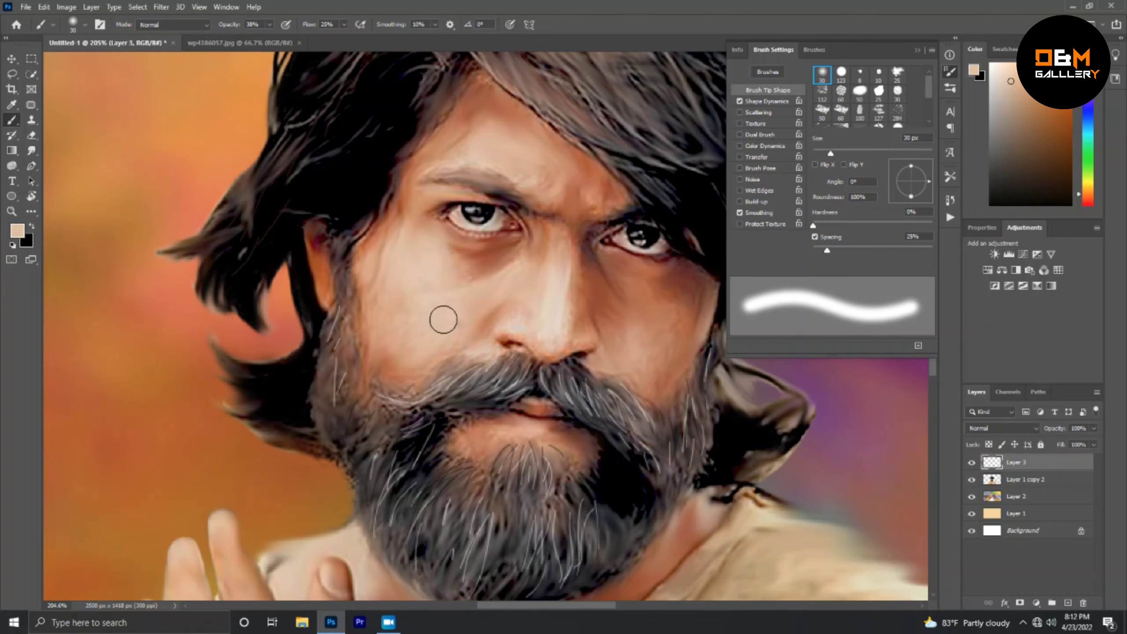
key(bracketleft)
key(bracketleft)
key(bracketleft)
key(bracketleft)
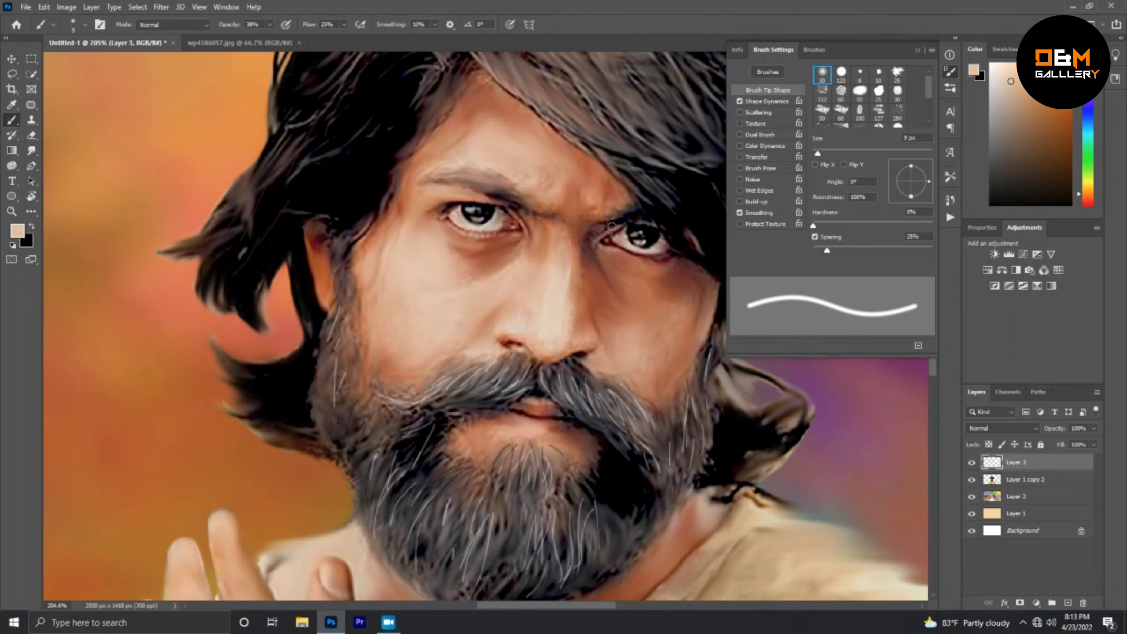
key(bracketleft)
alt+click(616, 231)
key(ctrl+minus)
key(ctrl+minus)
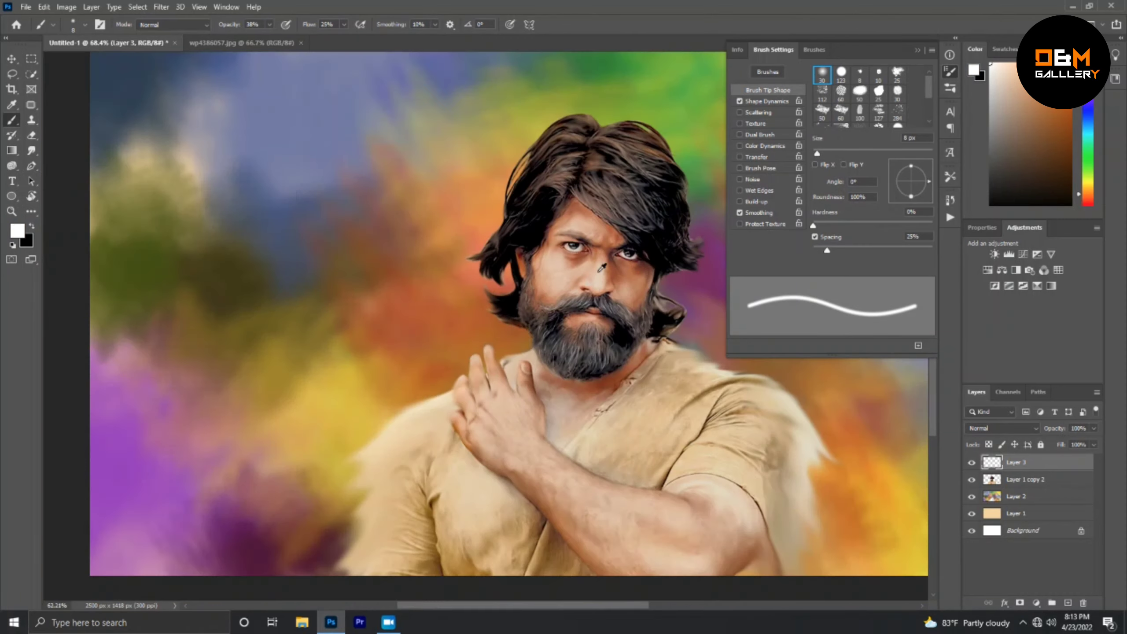
Add a Brightness/Contrast adjustment of -47 brightness and 28 contrast clipped to Layer 2.
key(v)
click(995, 254)
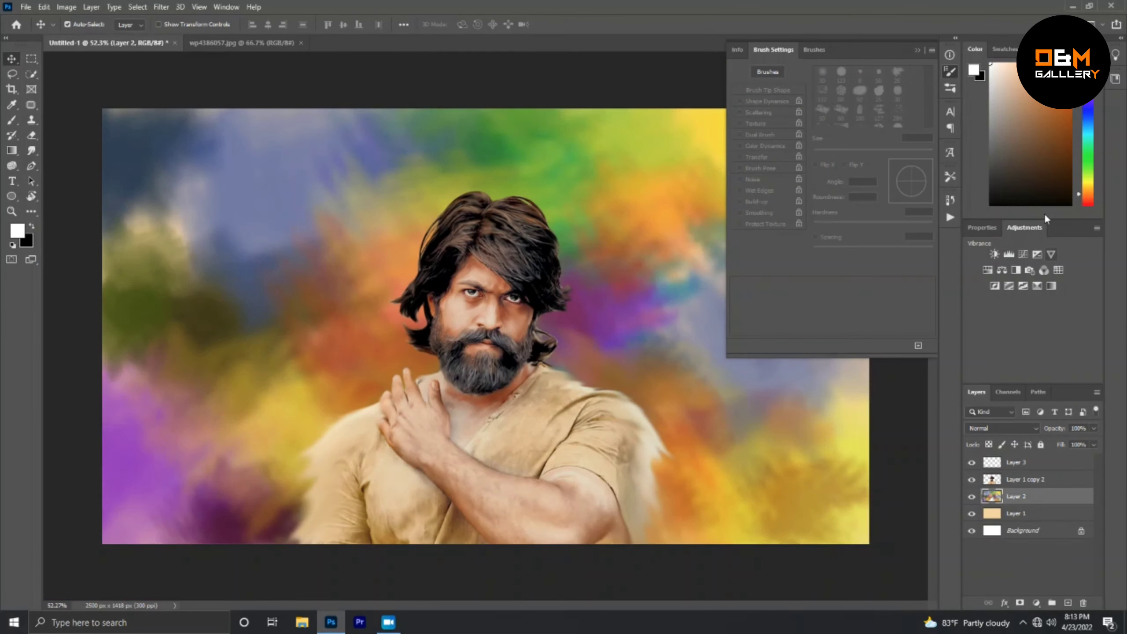
drag(1028, 299, 1010, 299)
drag(1027, 322, 1044, 322)
key(ctrl+minus)
key(ctrl+minus)
key(ctrl+plus)
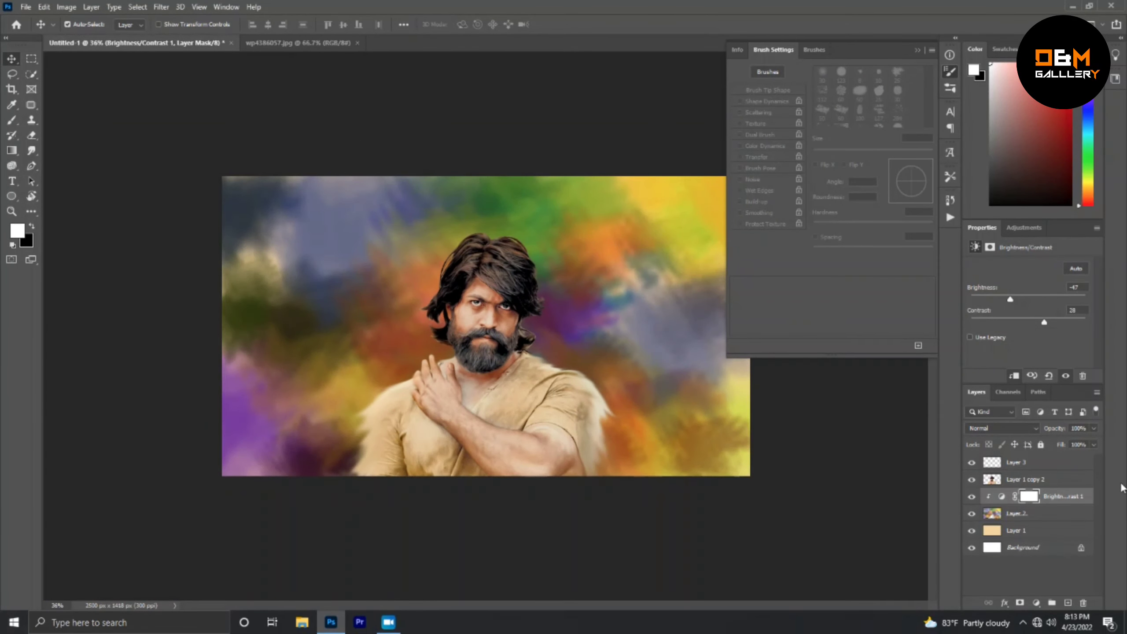
key(alt+bracketright)
key(b)
key(alt+bracketleft)
key(alt+bracketleft)
Paint deep blue into the bottom-left and bottom-right background corners with an 800 px brush.
click(100, 25)
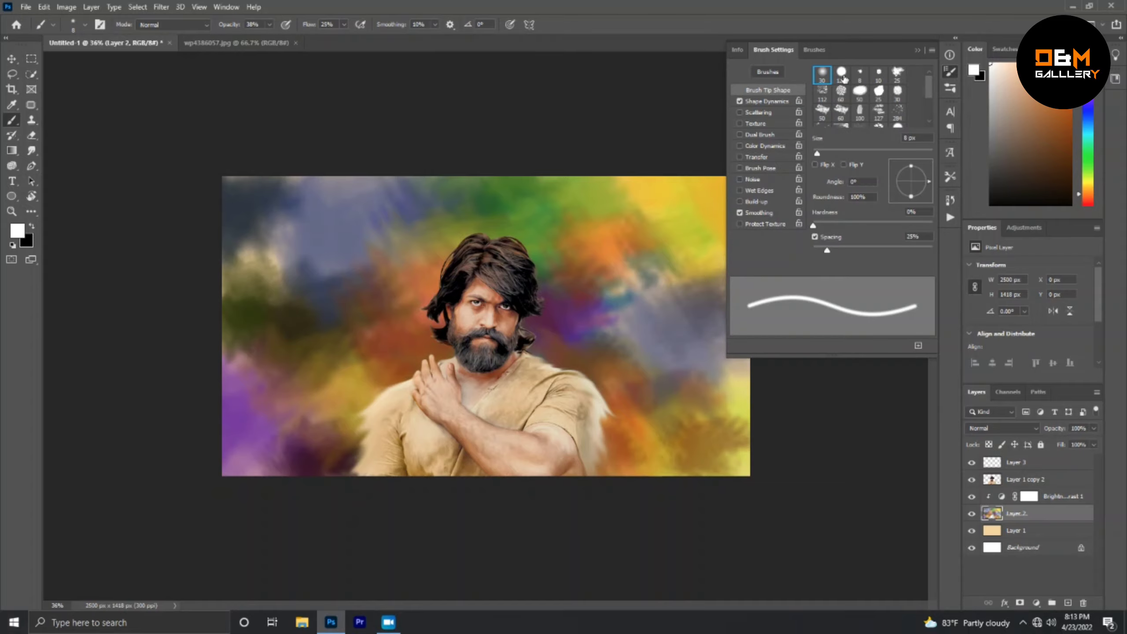
drag(816, 153, 921, 153)
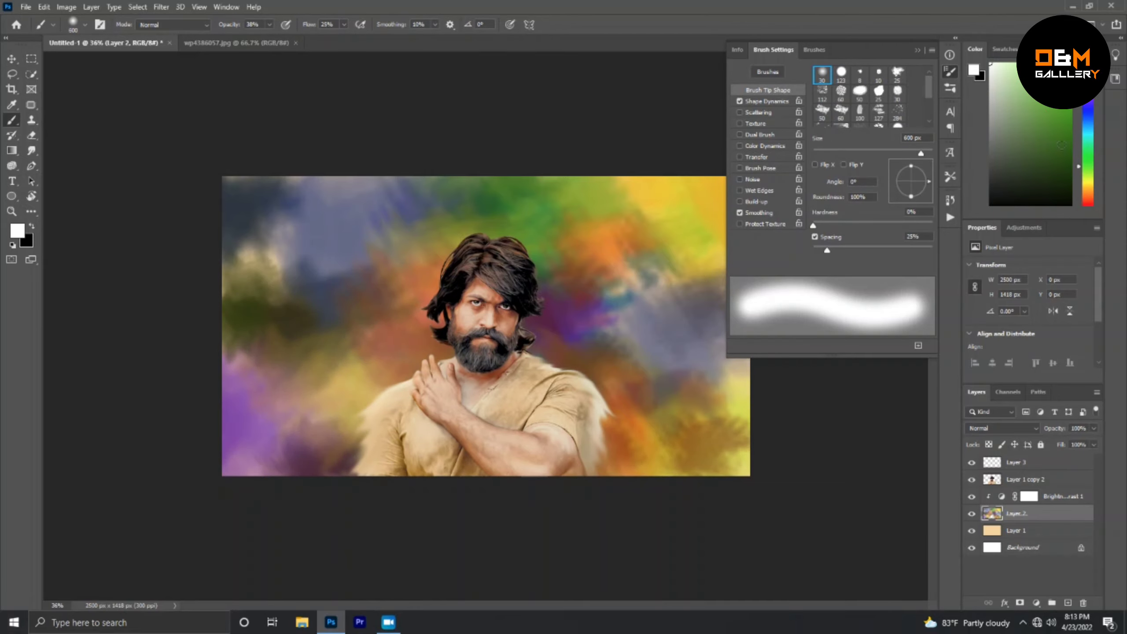
click(1088, 116)
click(1070, 117)
drag(422, 337, 272, 390)
drag(629, 400, 732, 481)
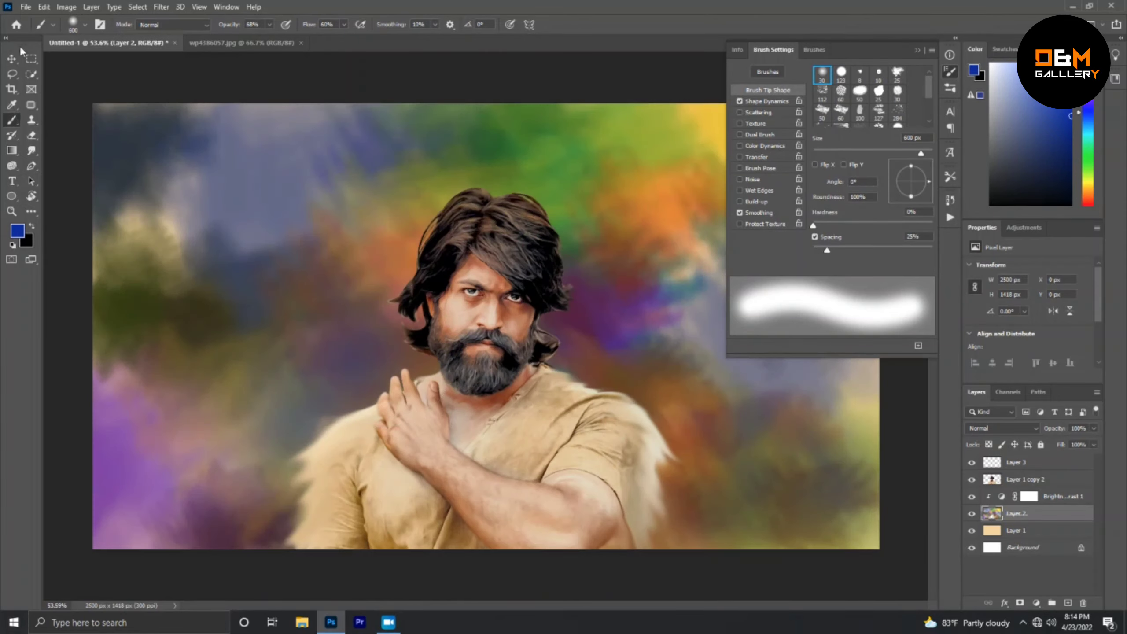
Return to the Brush tool and select the Layer 1 copy 2 portrait layer.
key(v)
scroll(451, 358, up, 2)
key(F5)
scroll(451, 358, up, 3)
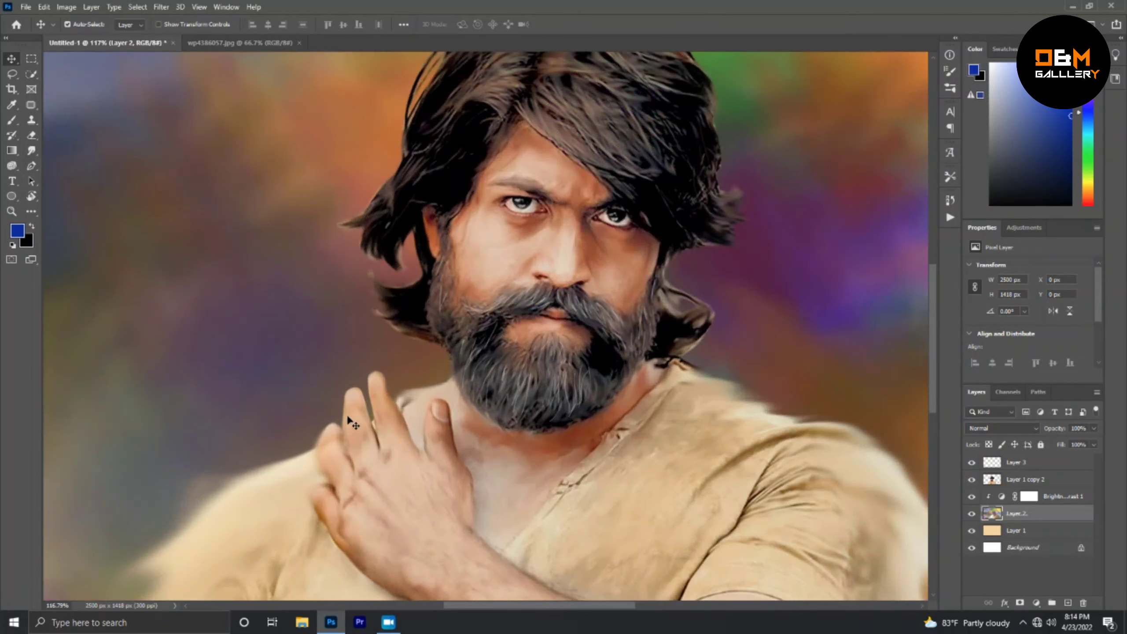
scroll(450, 358, down, 3)
scroll(628, 353, down, 1)
scroll(578, 384, up, 3)
scroll(510, 340, up, 2)
key(b)
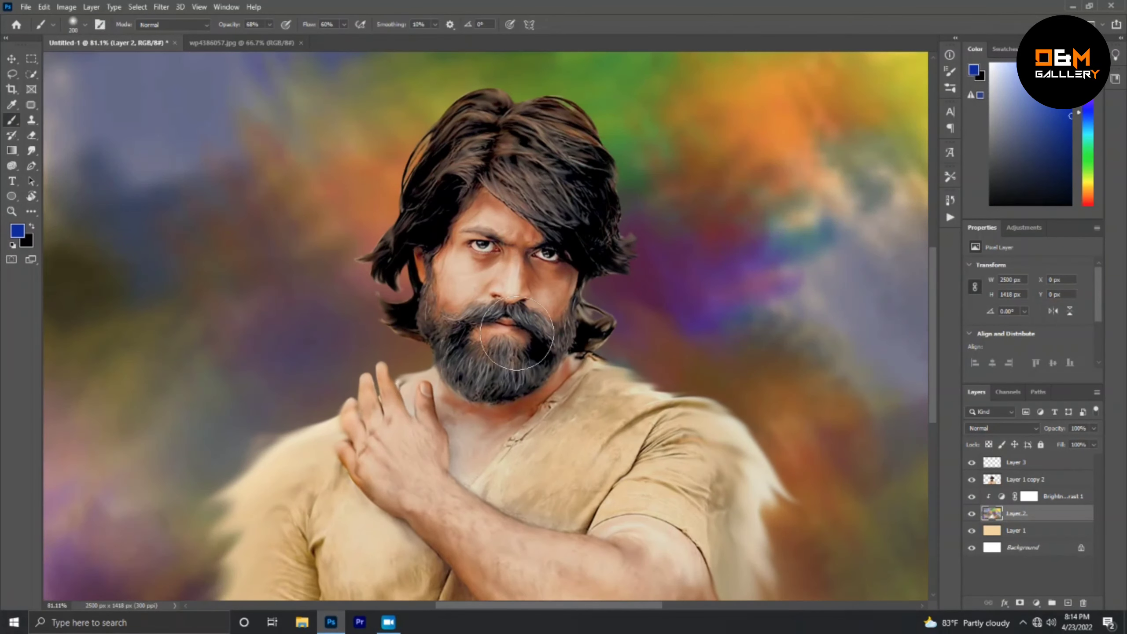
click(1024, 480)
Undo a stray blue dab on the portrait layer.
scroll(648, 216, up, 3)
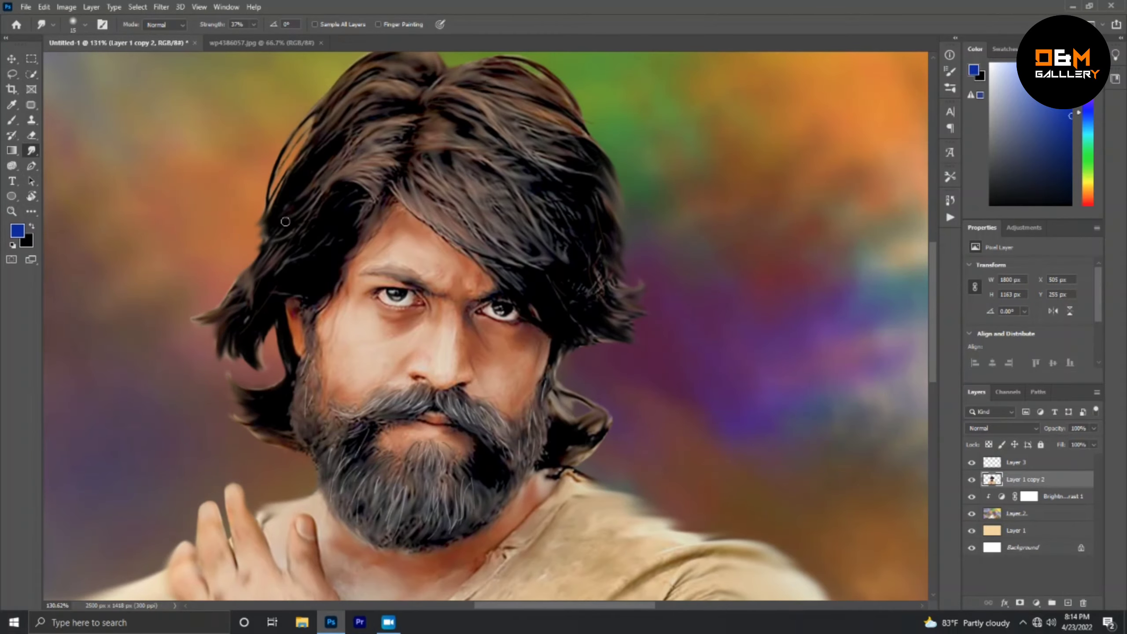
scroll(237, 289, down, 2)
scroll(237, 289, down, 2)
scroll(237, 289, down, 1)
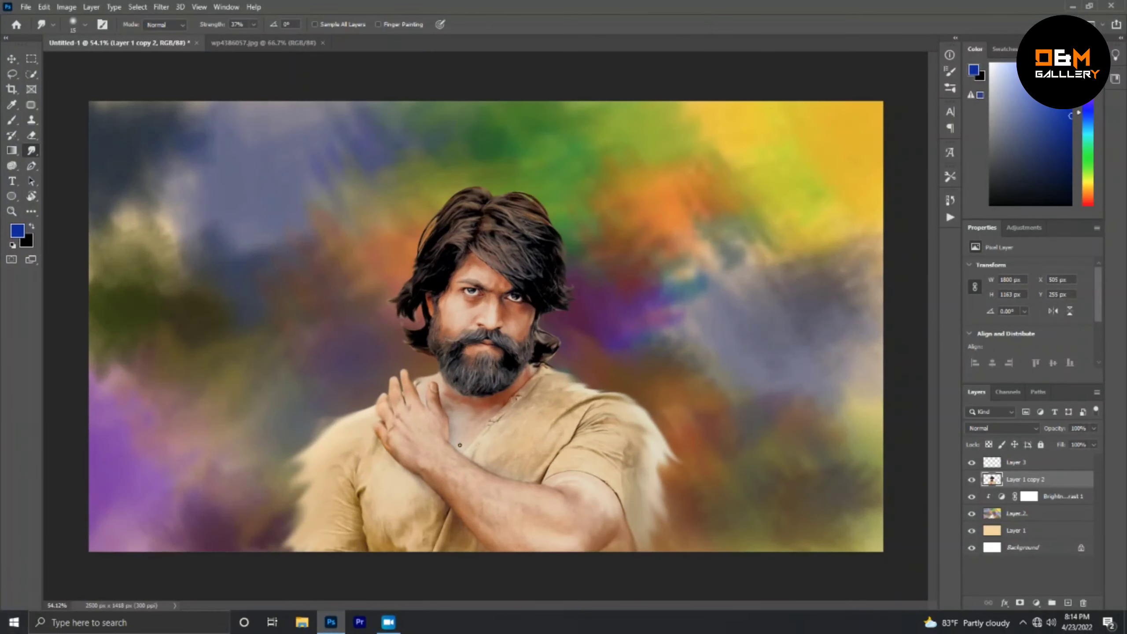
click(11, 59)
scroll(520, 319, up, 2)
key(F5)
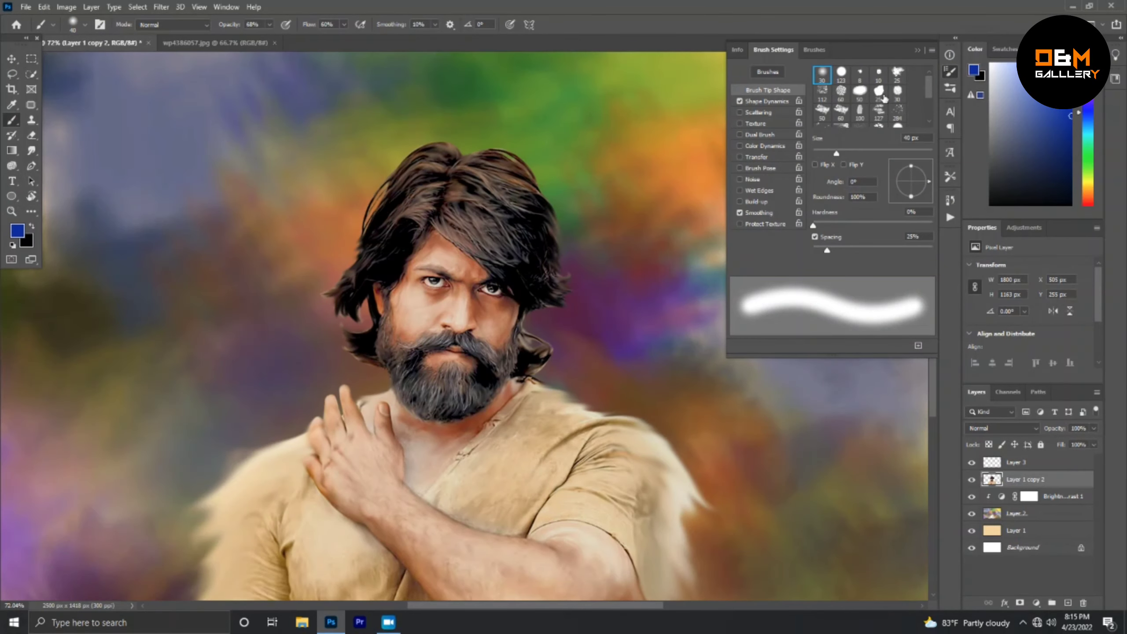
key(ctrl+z)
key(F5)
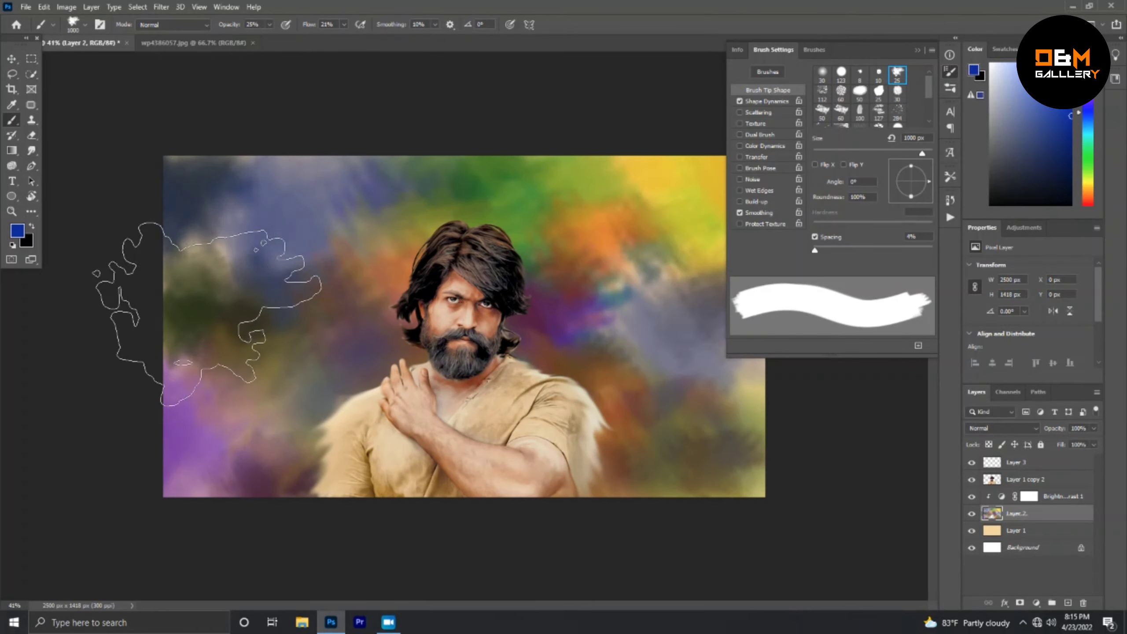
Shift the colour to teal, paint the upper-left background, and reduce the brush to 600 px.
drag(1085, 120, 1085, 129)
drag(647, 240, 213, 381)
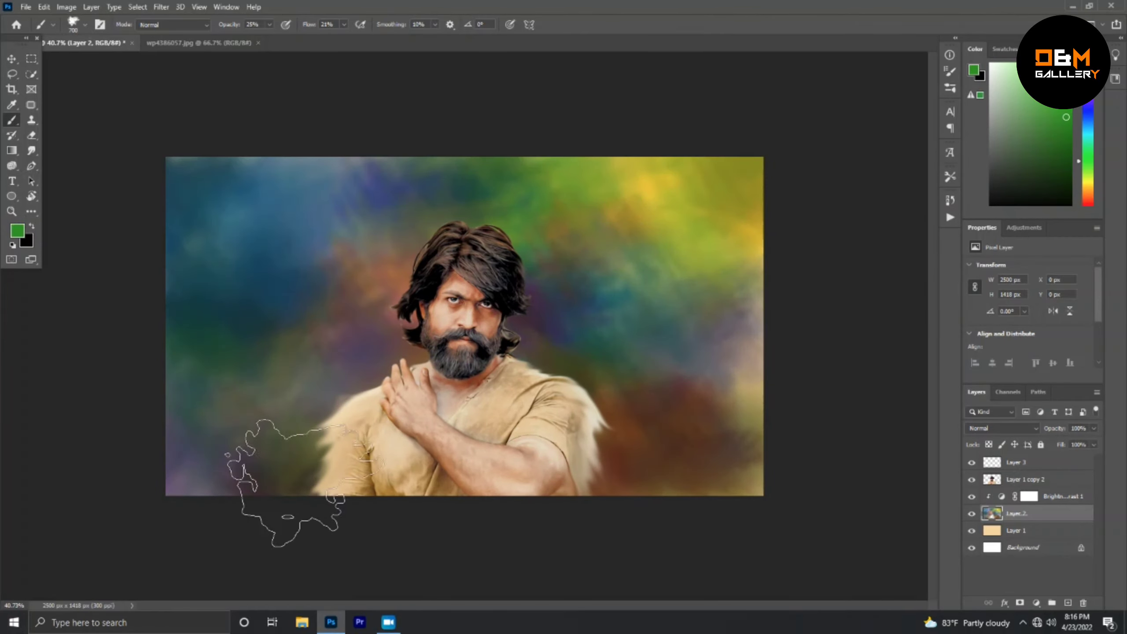
key(bracketleft)
key(bracketleft)
key(bracketleft)
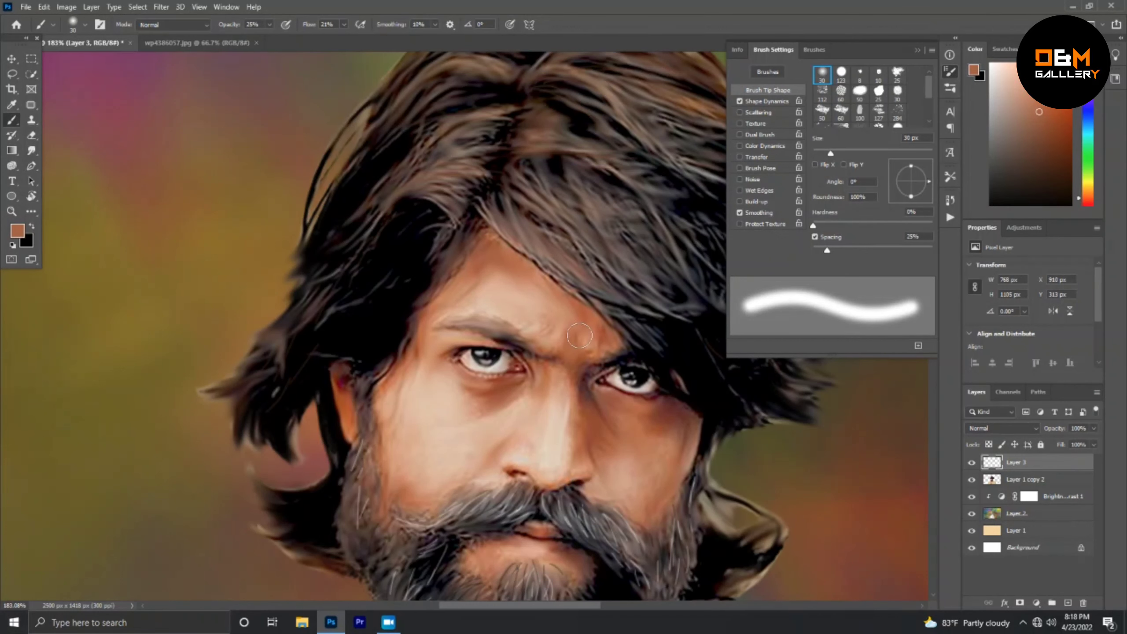
Enlarge the brush to 20 px for painting hair strands.
key(bracketright)
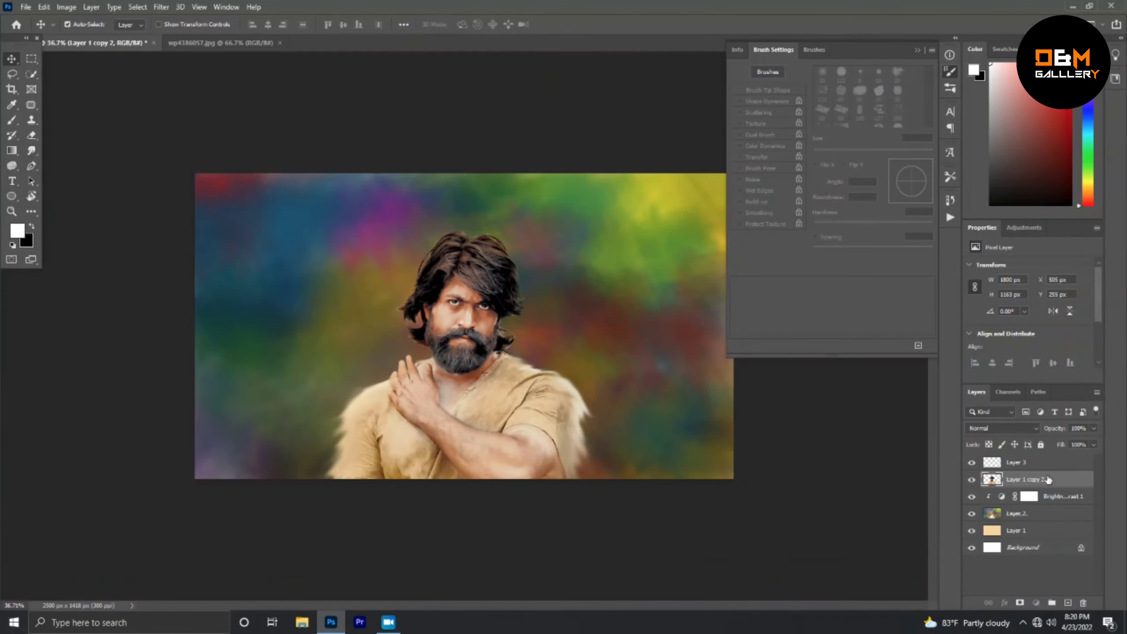
Paint orange over the hair with a 250 px brush and the right shoulder at 500 px, then deselect.
key(bracketright)
key(bracketright)
key(bracketright)
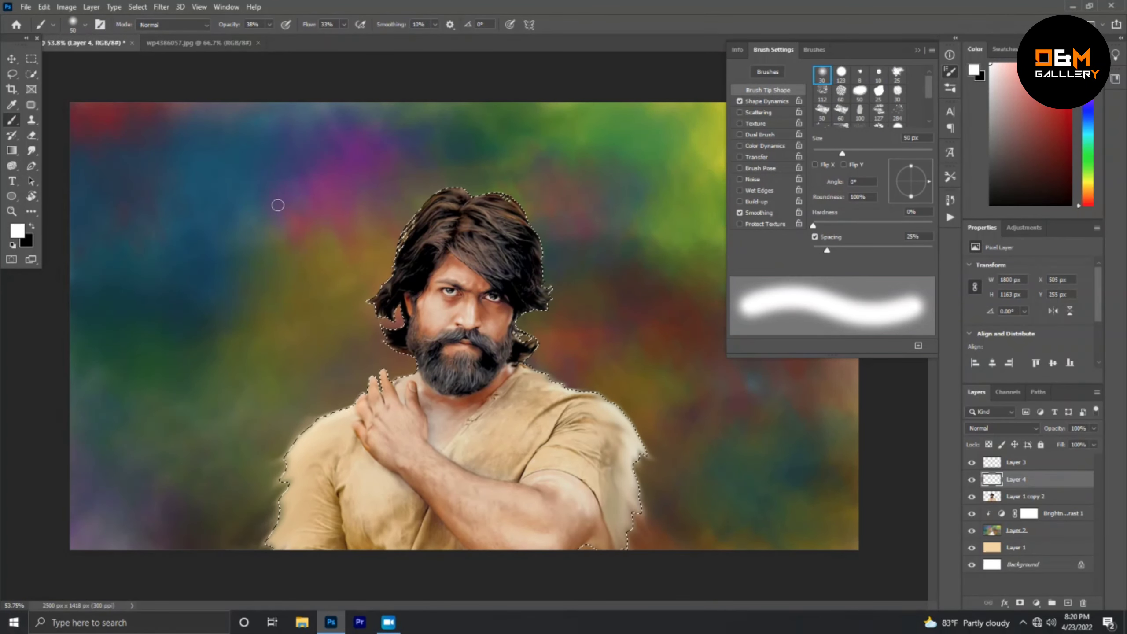
drag(596, 199, 470, 222)
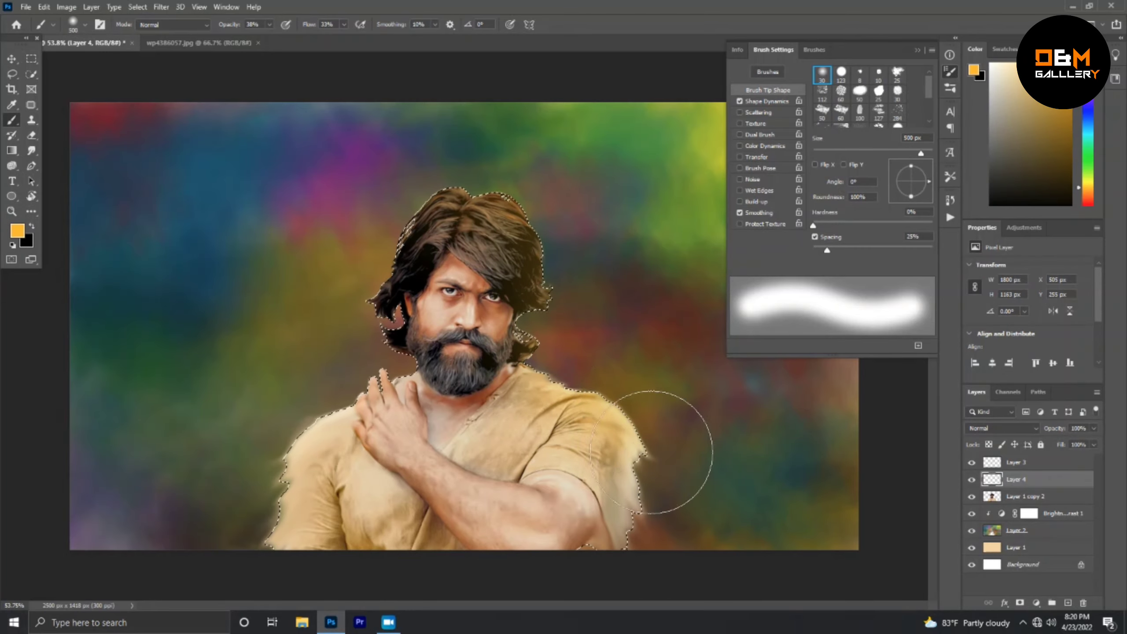
key(bracketright)
key(bracketright)
key(bracketright)
drag(526, 178, 681, 544)
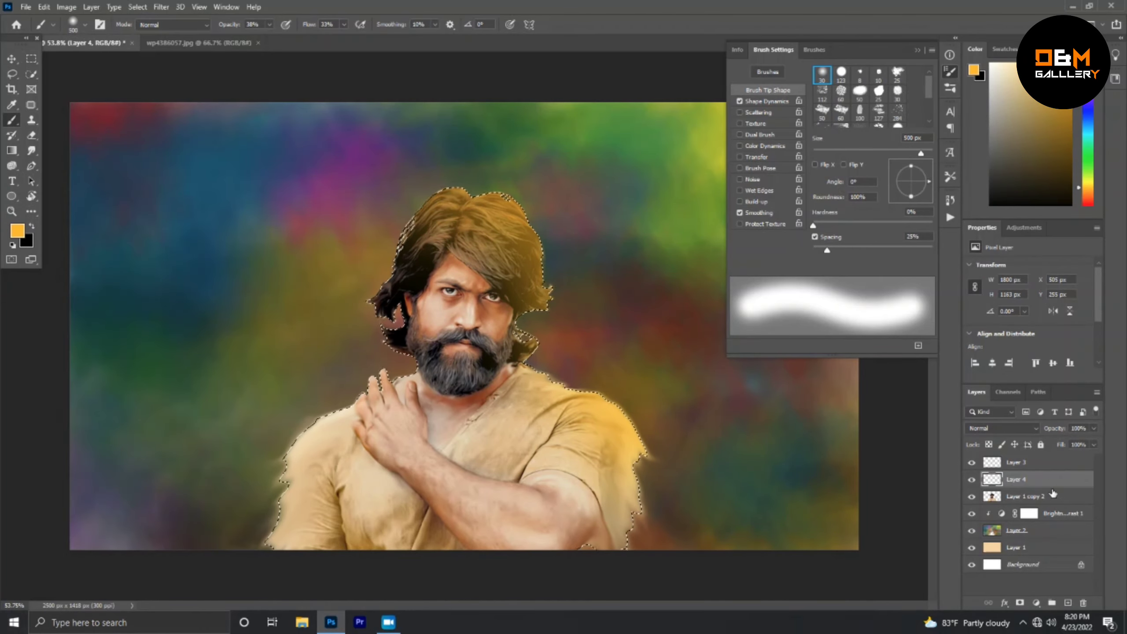
key(ctrl+d)
Set Layer 4's blend mode to Vivid Light for a warm orange-yellow glow.
scroll(1021, 428, down, 4)
scroll(1020, 428, down, 4)
scroll(1020, 428, down, 4)
scroll(1020, 428, down, 4)
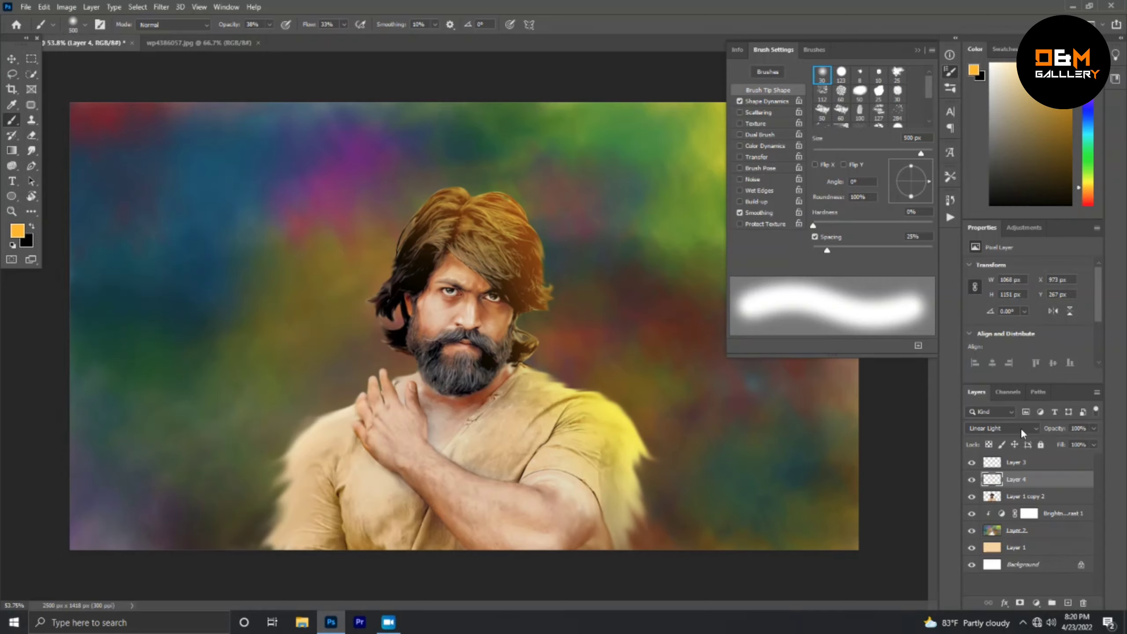
scroll(1021, 428, up, 1)
key(v)
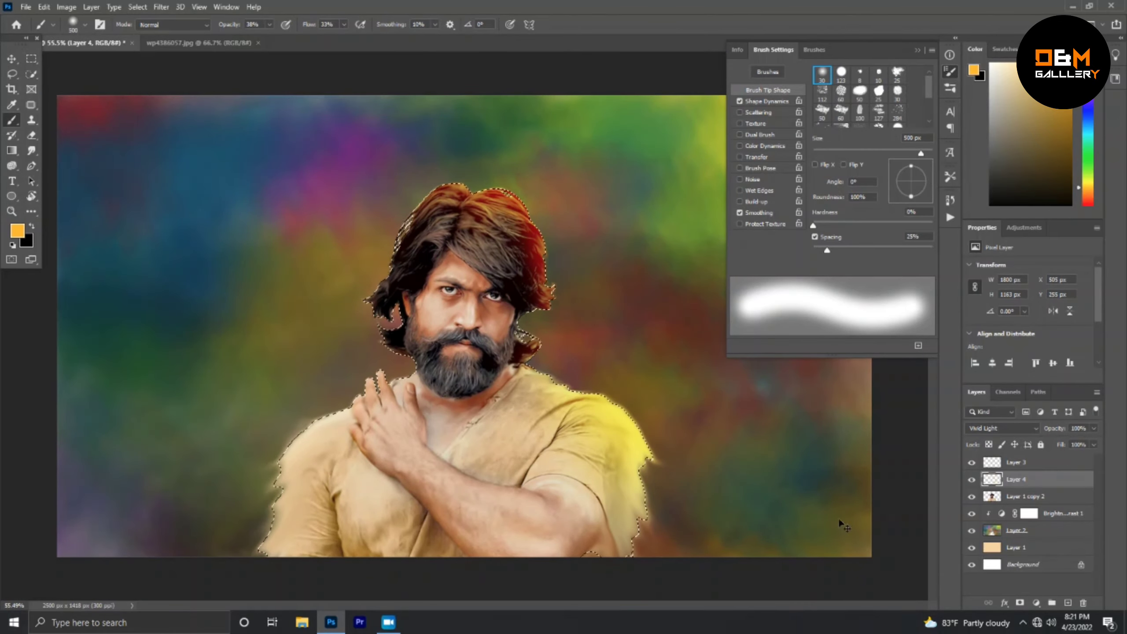
scroll(692, 350, down, 3)
scroll(599, 460, up, 2)
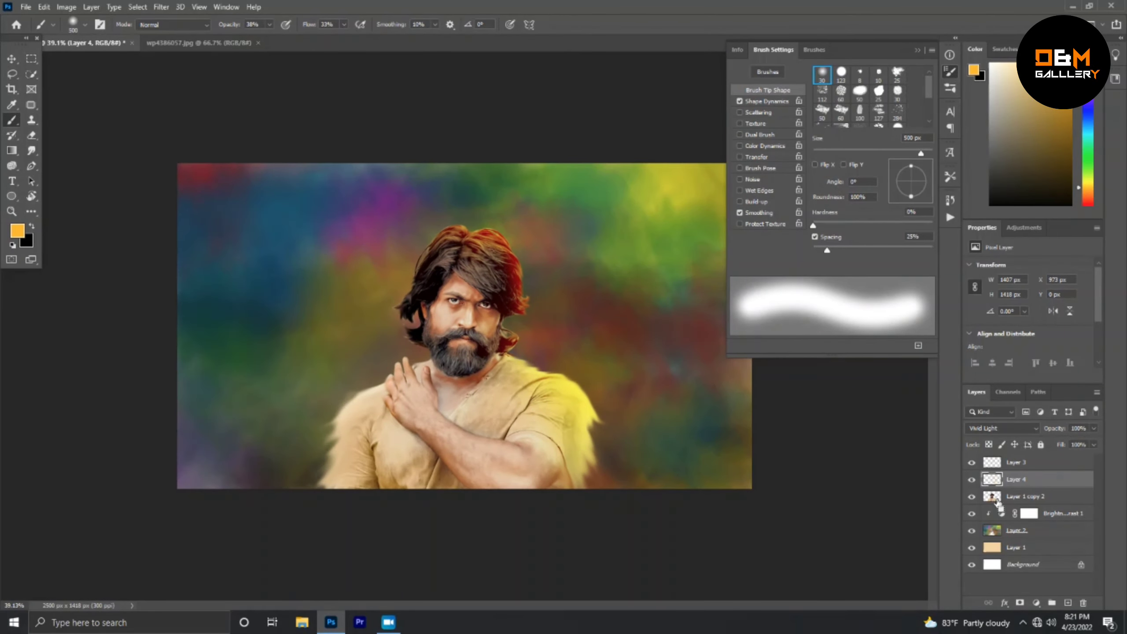
scroll(796, 486, up, 2)
scroll(717, 289, down, 3)
scroll(717, 289, up, 1)
key(v)
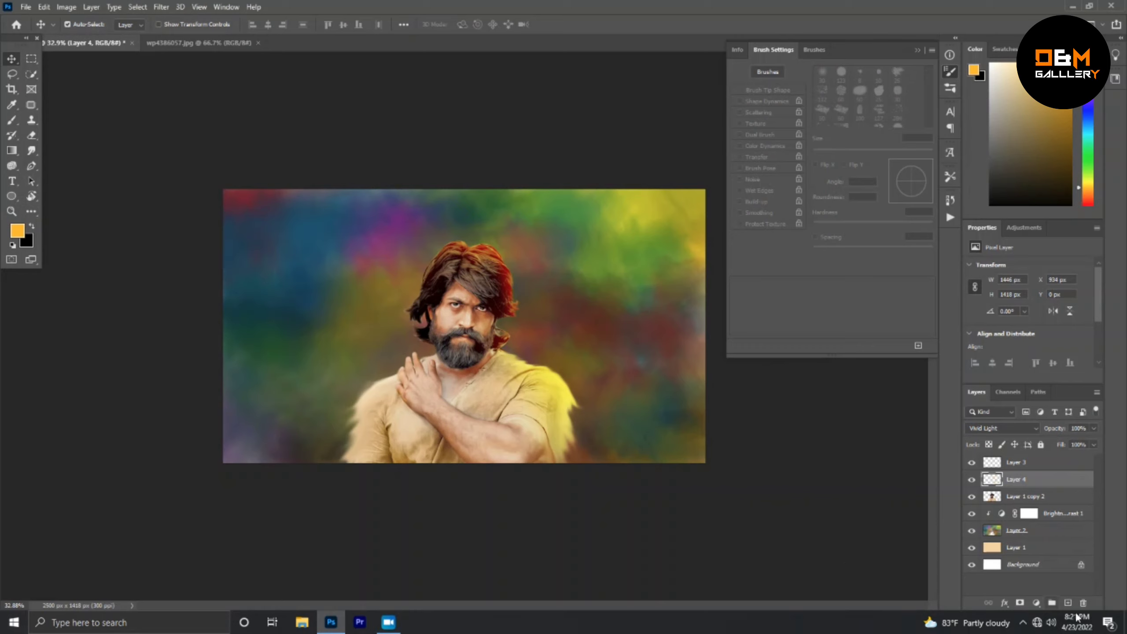